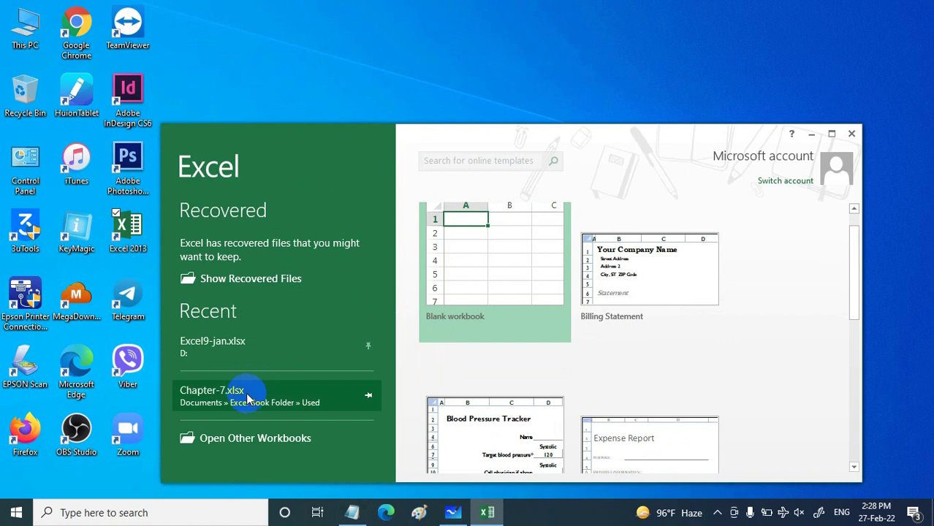
Step: Open the recent workbook Chapter-7.xlsx and maximize its window
click(247, 398)
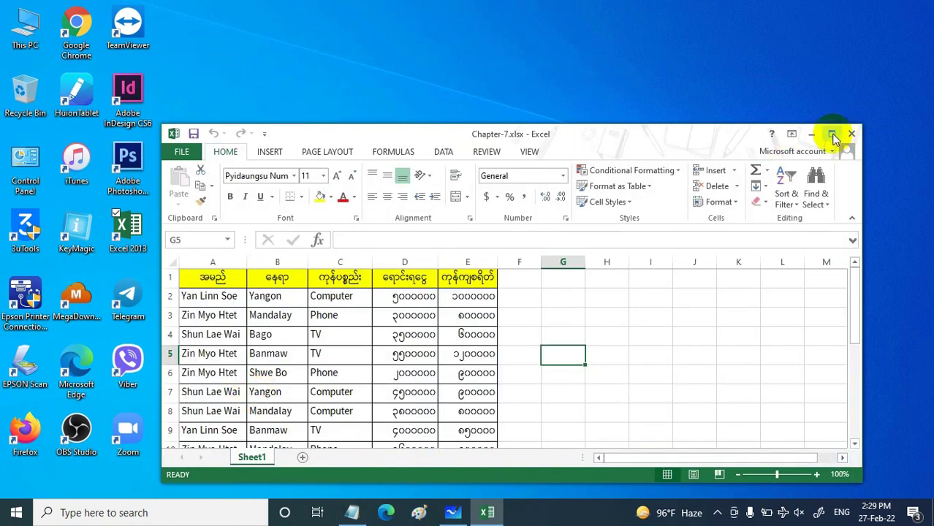
drag(559, 132, 555, 95)
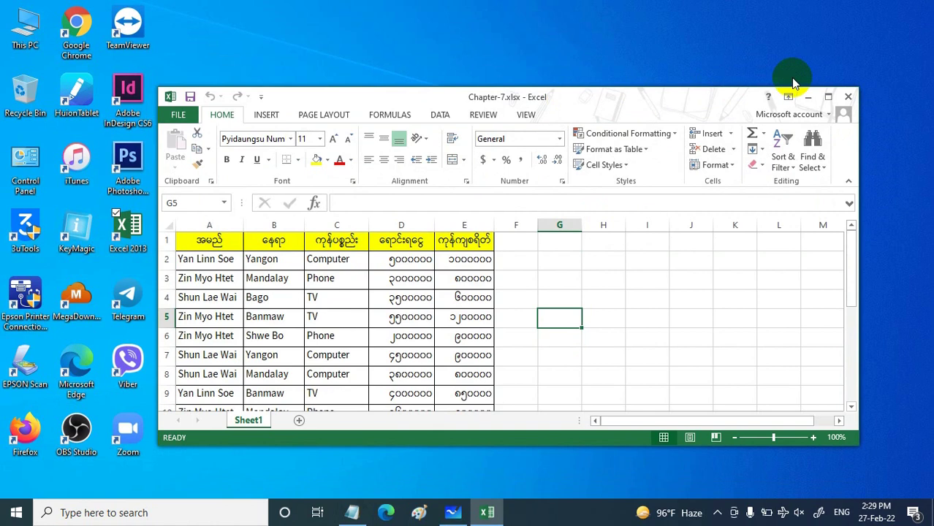
click(828, 97)
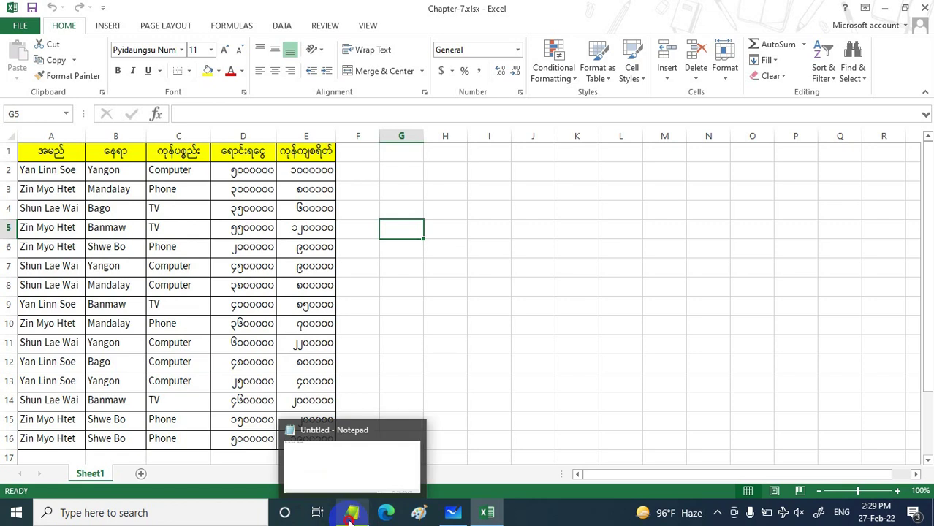
Step: Switch to the blank Notepad document, move its window lower over the worksheet, and set the input language to Burmese Myanmar (Visual order)
click(351, 519)
drag(217, 77, 327, 136)
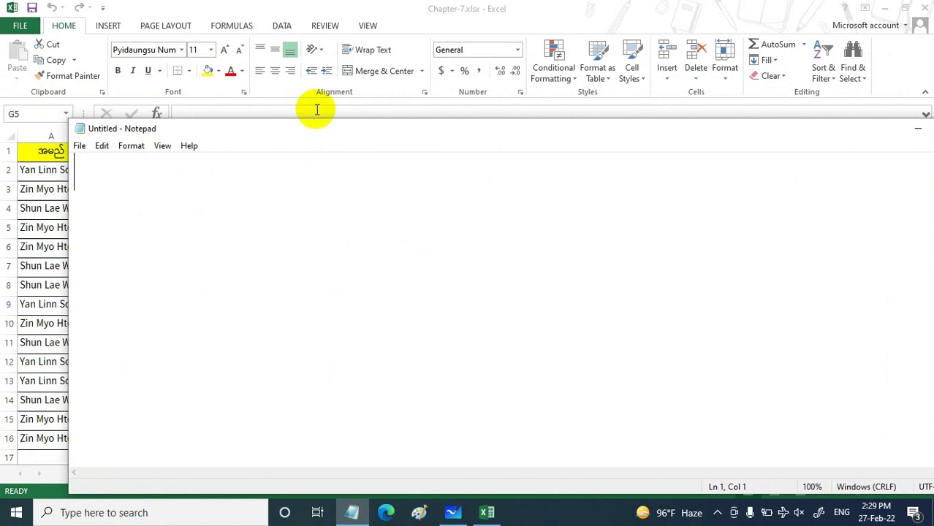
text(Z)
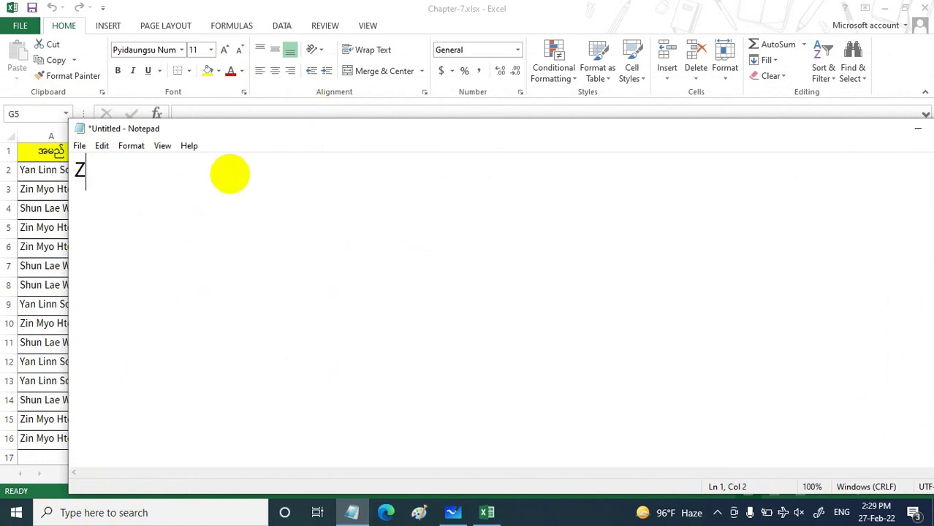
key(BackSpace)
key(super+space)
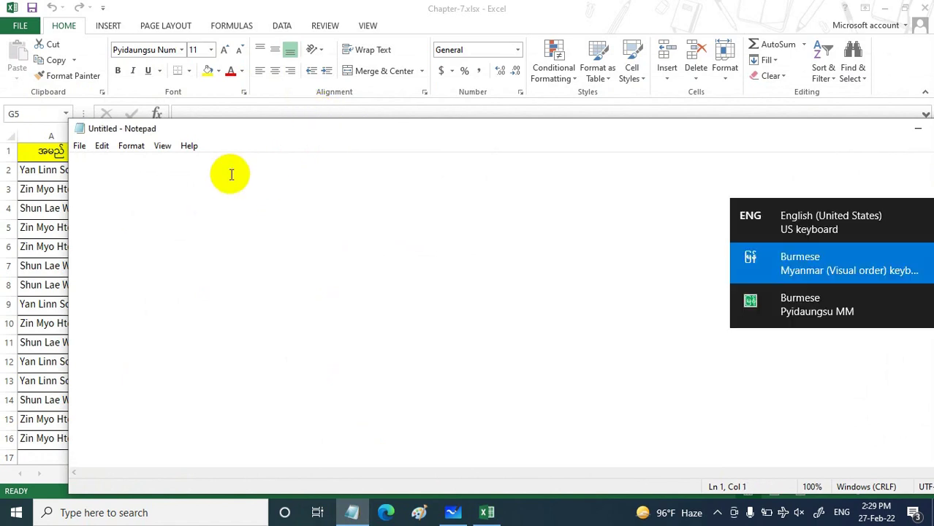
Step: Write the first condition in Burmese: the first salesperson's name followed by "သိန်း 30 ထက် နှင့်"
text(ဇ)
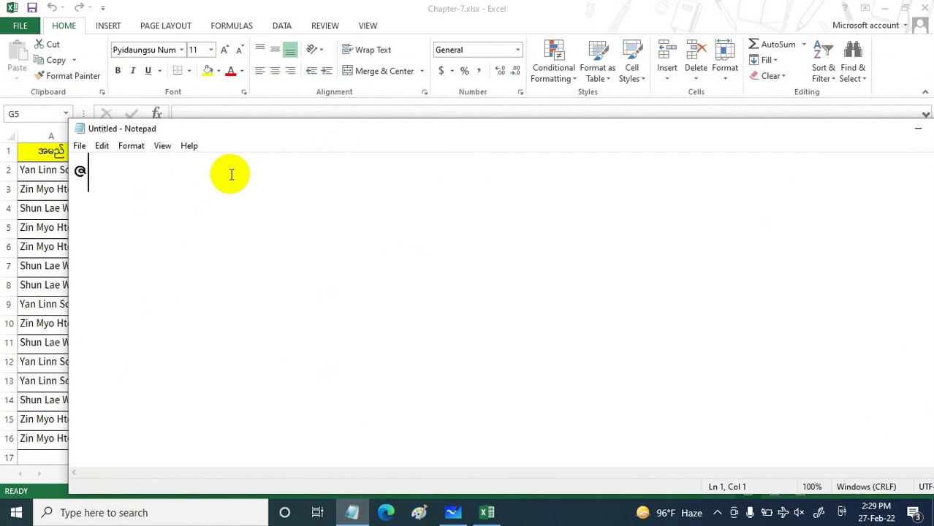
text(ငင်္)
key(BackSpace)
key(BackSpace)
key(BackSpace)
text(င)
key(BackSpace)
key(BackSpace)
text(င်မျိုးထက်)
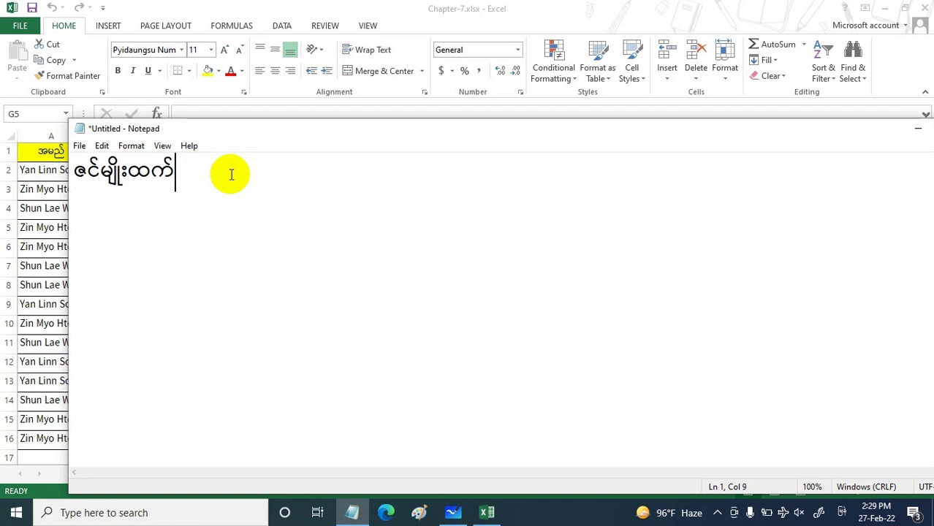
text( သိန်း )
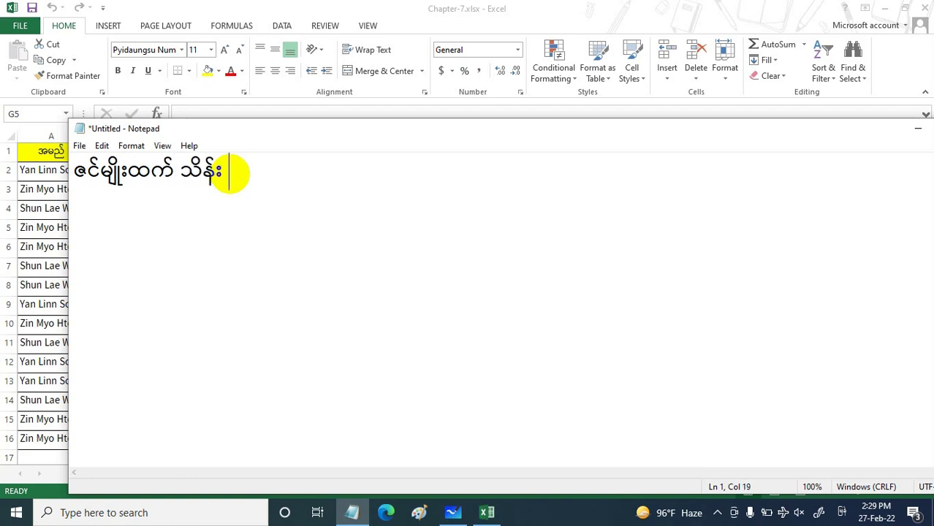
text(30 ထက် နှင့်)
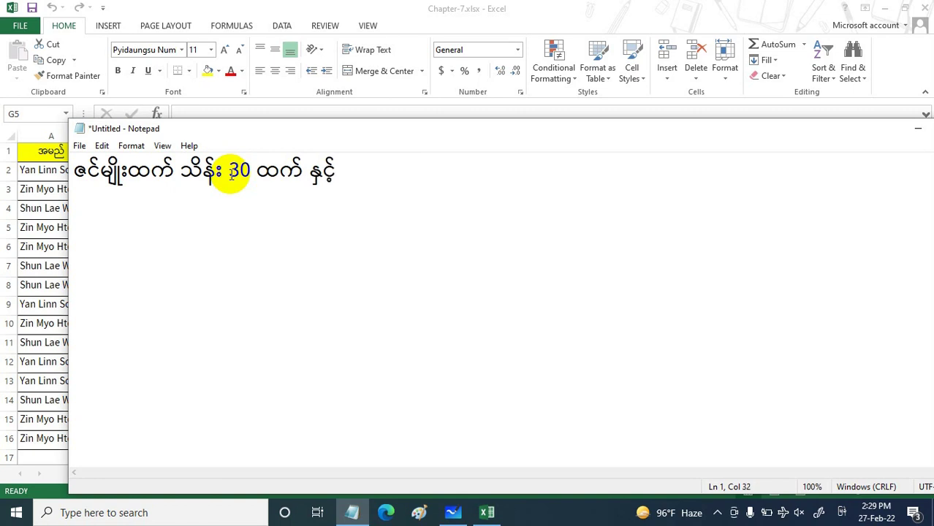
Step: Add the second condition to the sentence: the other salesperson's name followed by "သိန်း 40 အထက်တွေကို"
text( ရွှန်းလဲ့)
text(ဝေ သိ)
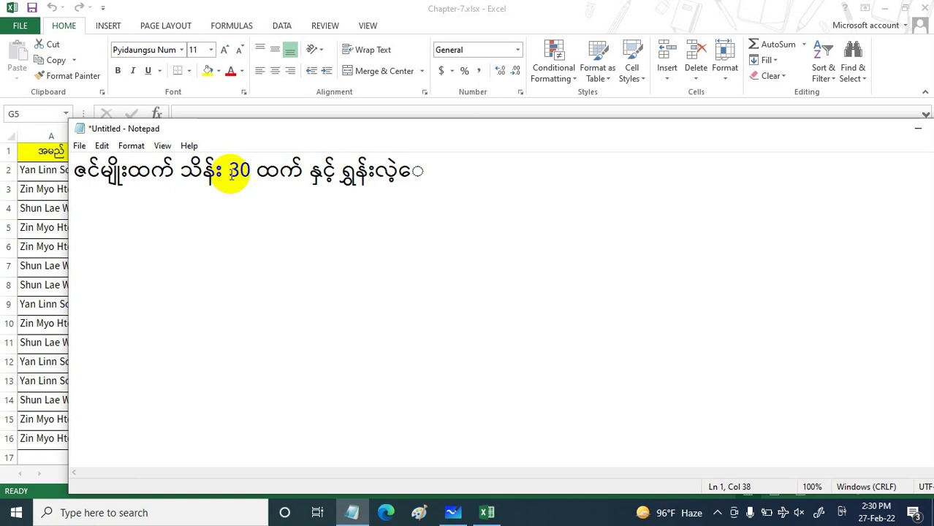
text(န်း )
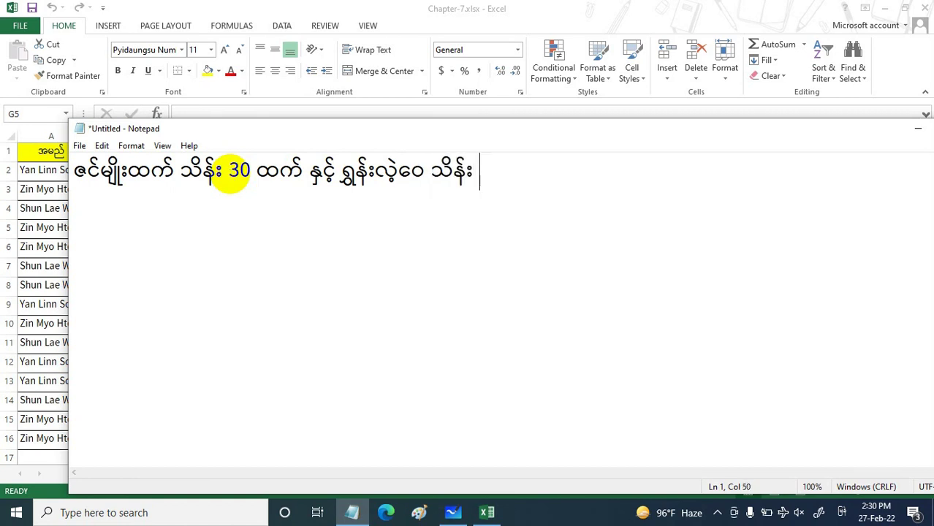
text(40 )
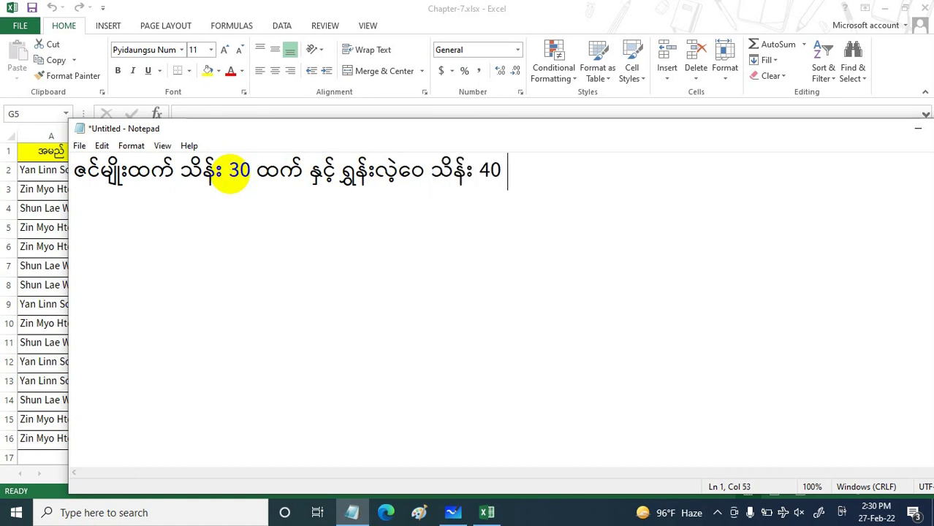
text(အထက်တေ)
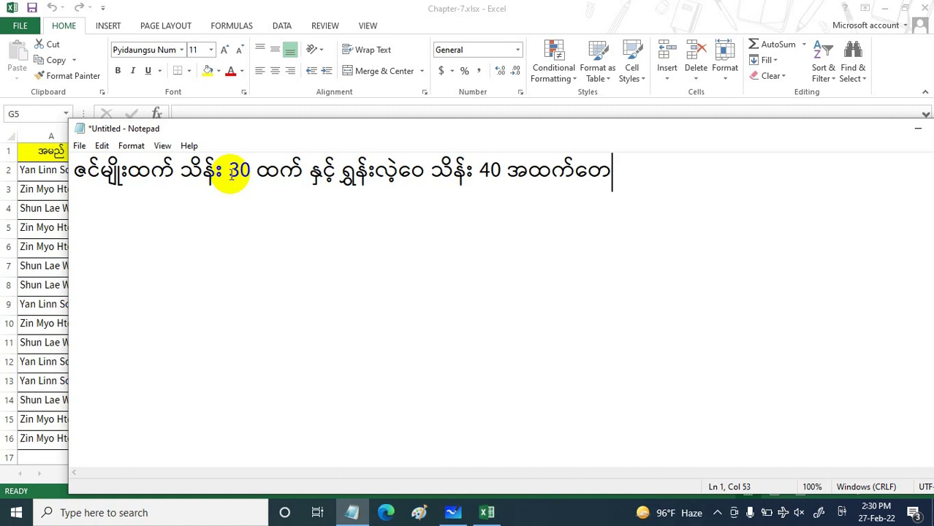
text(ွကို)
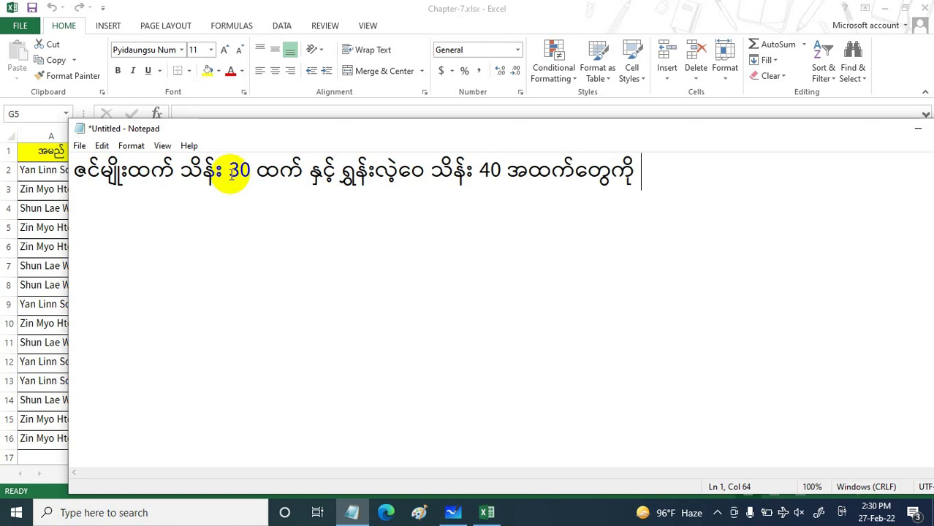
Step: Finish the Burmese sentence with "A ပြ ။", switching the input language for the Latin letter
key(super+space)
key(super+space)
text(A)
key(super+space)
text(ပြ ။)
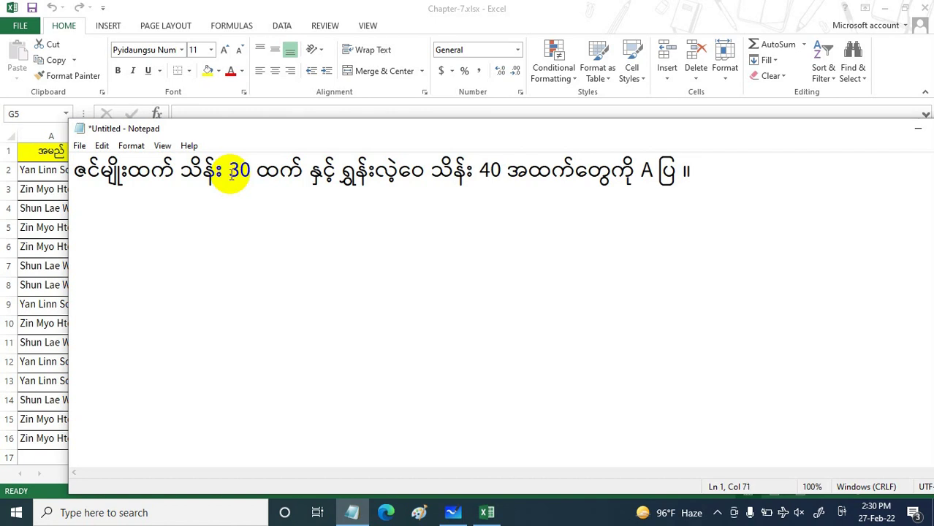
Step: Reposition the Notepad window so the worksheet's name and place columns can be seen beside the note
click(247, 144)
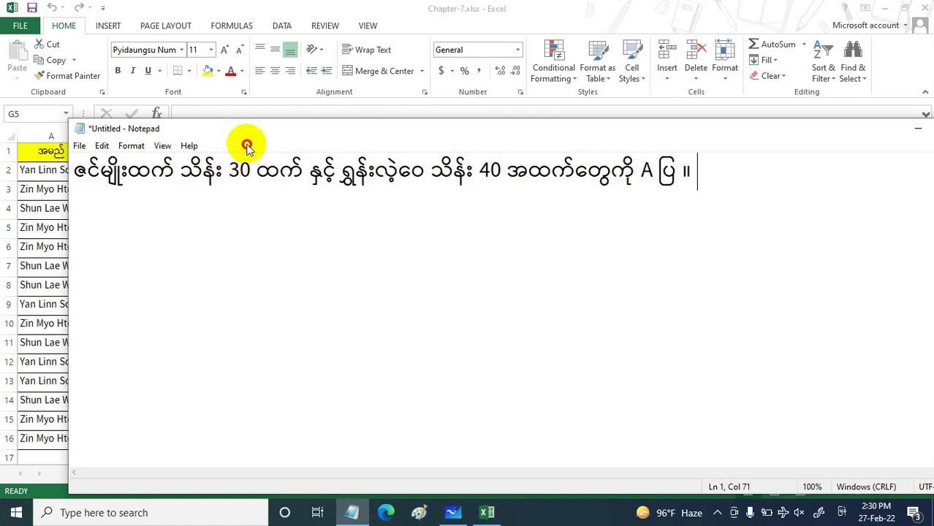
click(325, 137)
drag(324, 137, 435, 225)
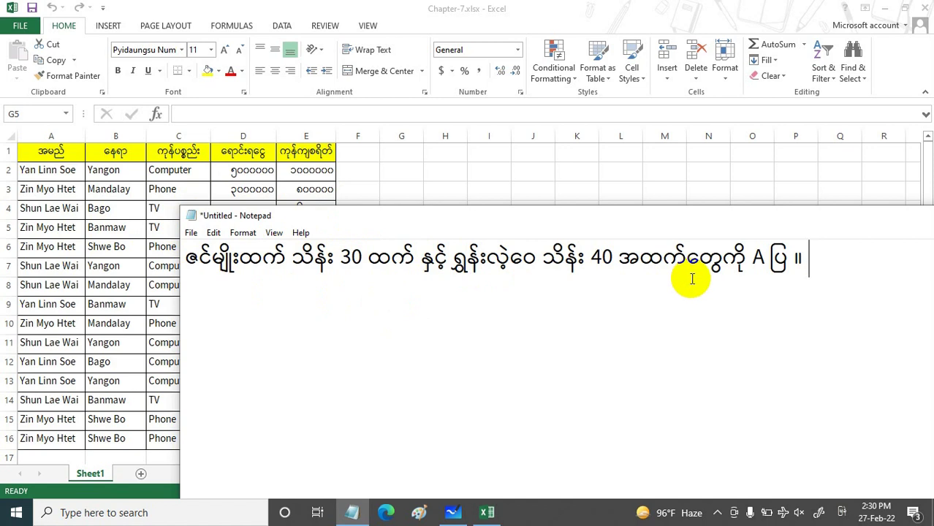
drag(344, 226, 307, 181)
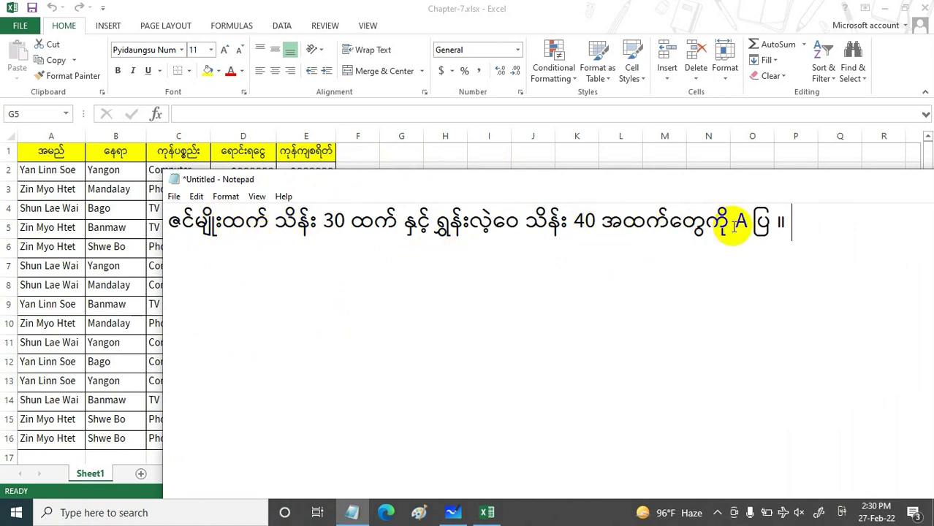
Step: Start a formula outline on a new line below the sentence with the English text "=if(,,,"
key(Return)
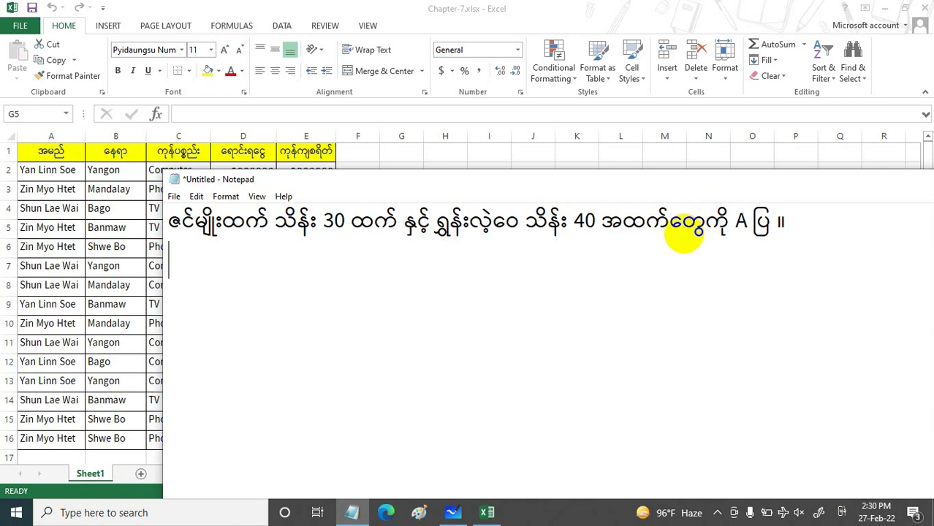
key(super+space)
text(=)
key(BackSpace)
key(super+space)
text(if)
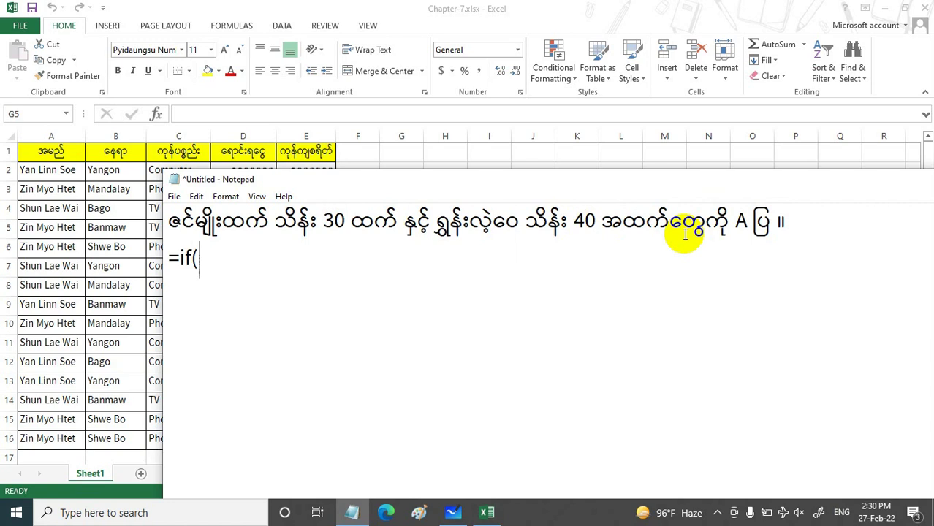
text((,,,)
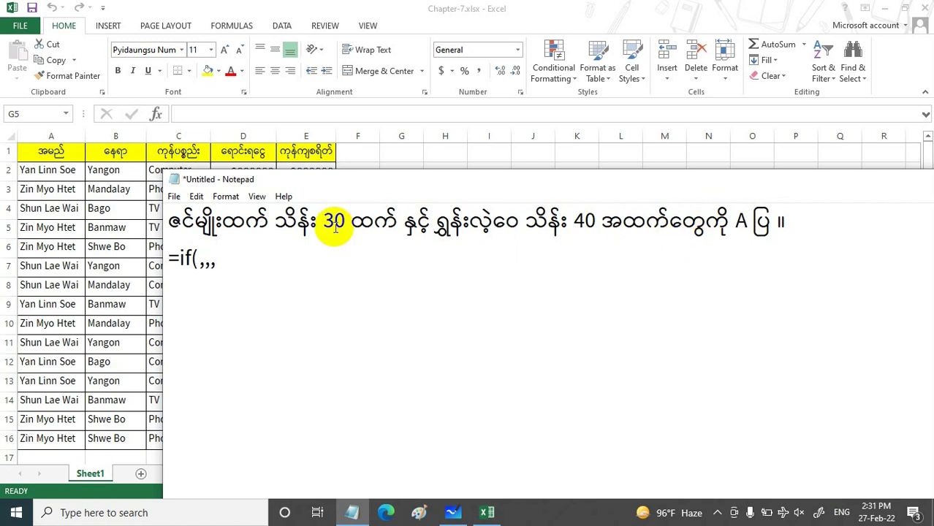
Step: Space out the three argument slots of the if outline and end it with a closing parenthesis
click(196, 259)
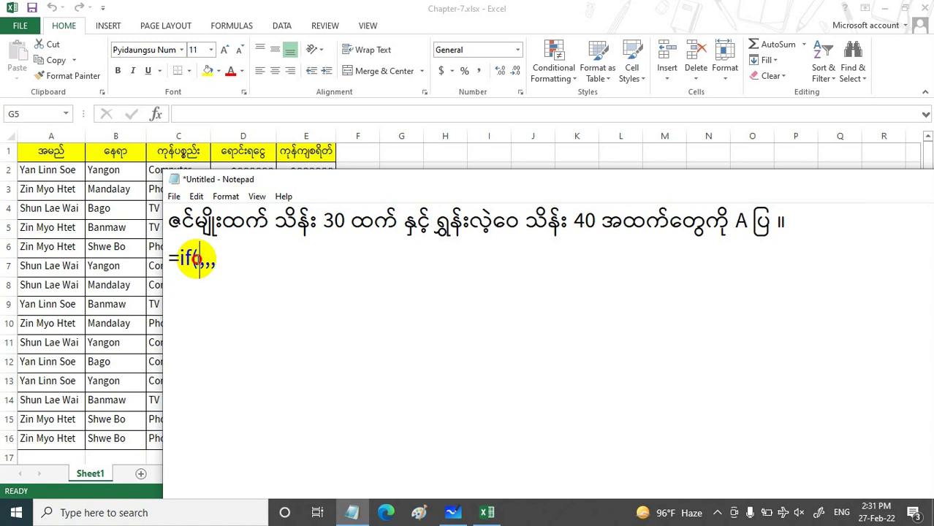
click(222, 261)
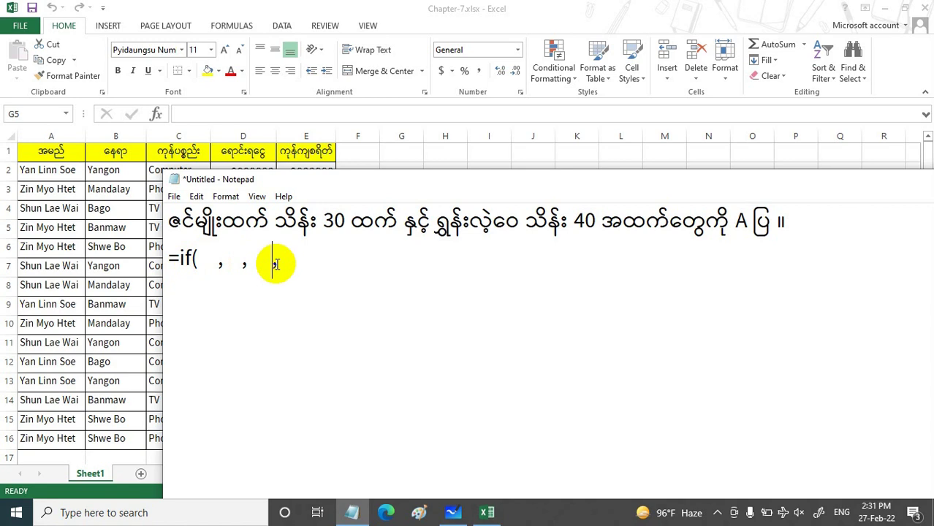
text())
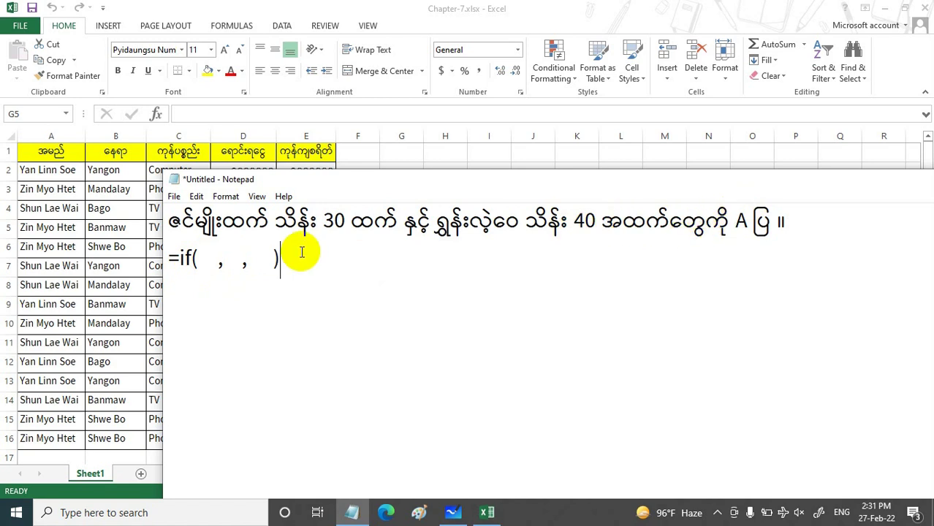
Step: Fill in "A" as the if formula's true result and an empty string "" as its false result
click(236, 260)
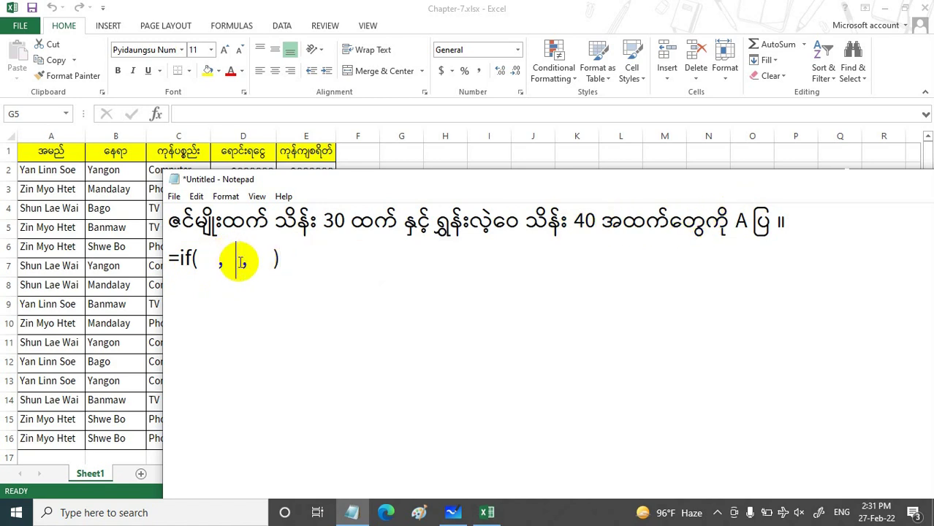
drag(242, 261, 224, 265)
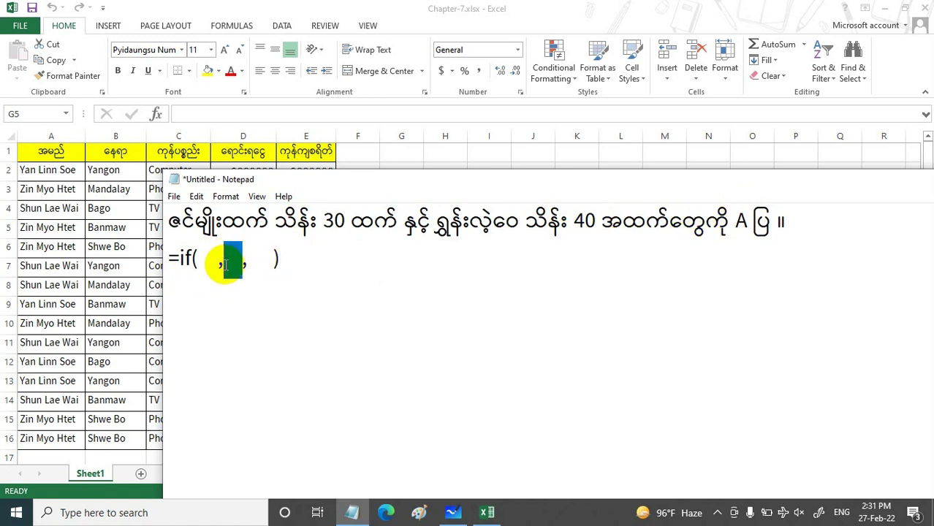
text(A)
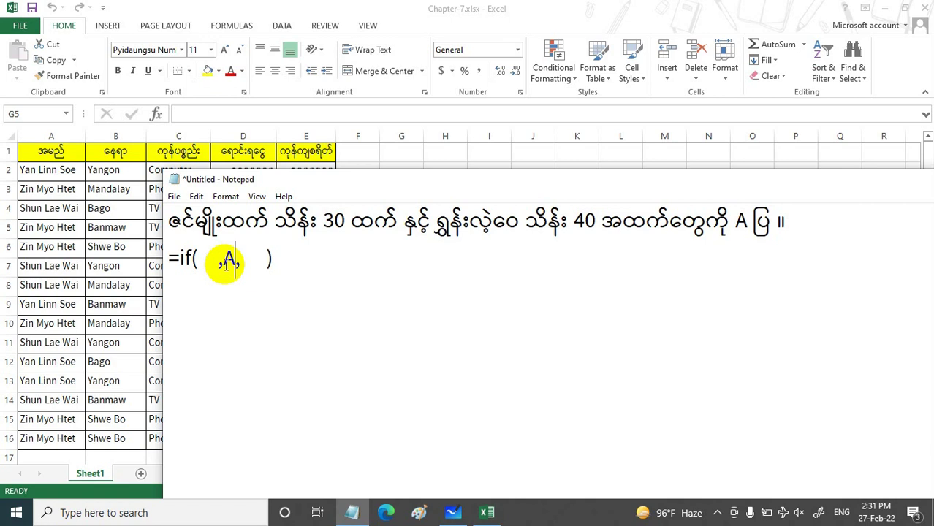
text(")
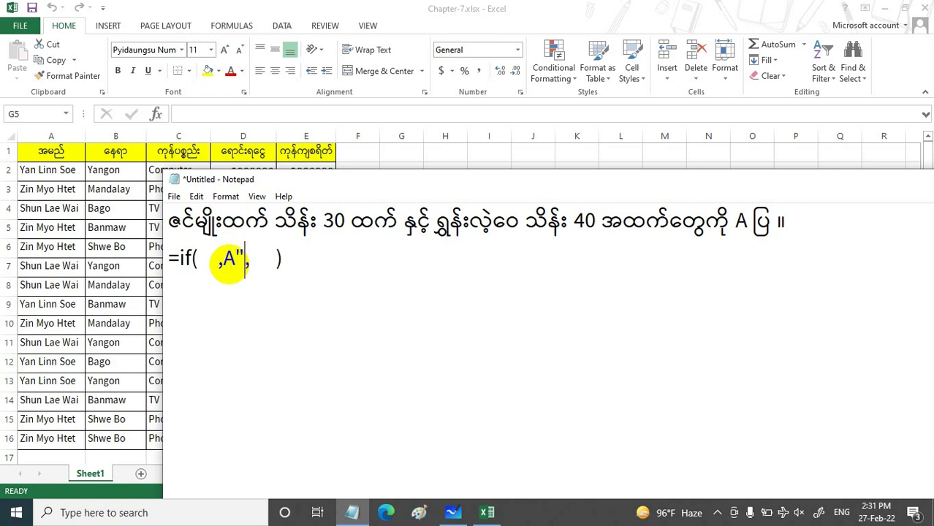
click(224, 259)
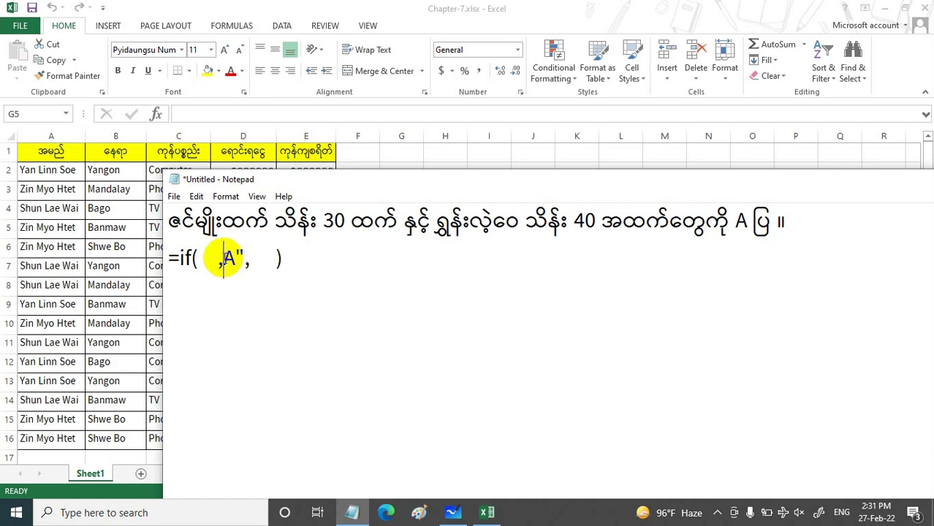
text(")
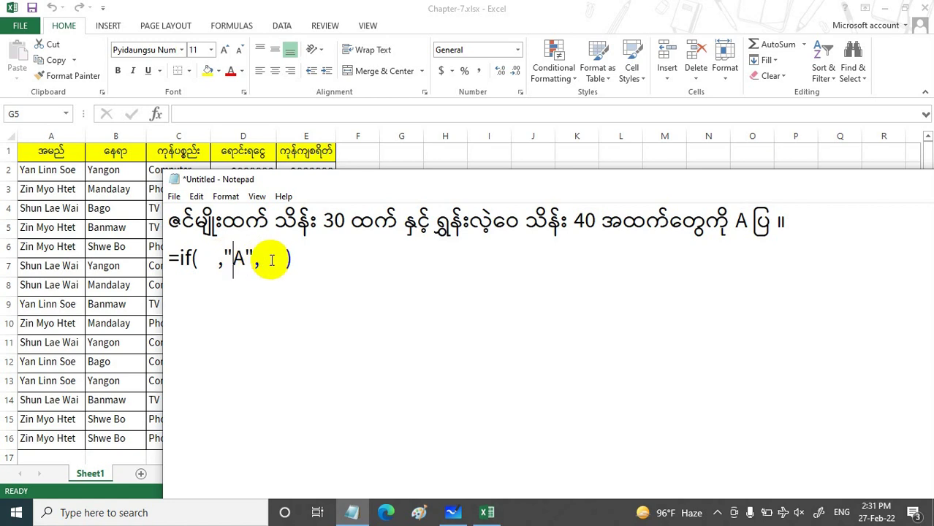
drag(287, 261, 265, 261)
text("")
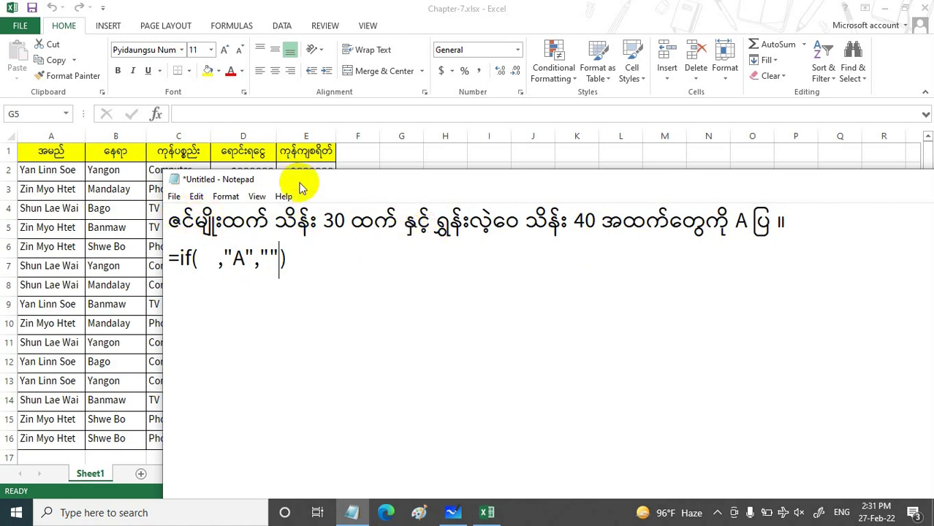
Step: Move the note clear of the worksheet's row 2 and start an "or(" function in the if formula's empty condition slot
drag(753, 190, 659, 204)
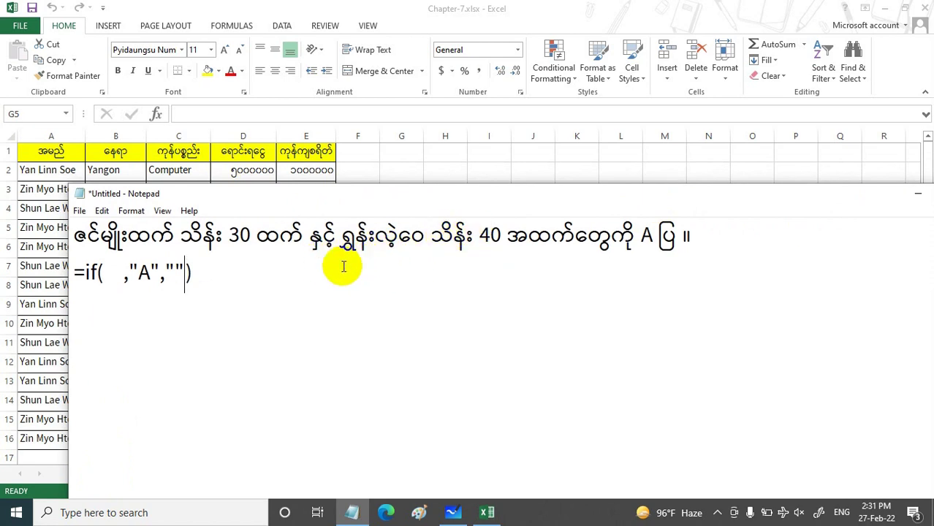
click(113, 275)
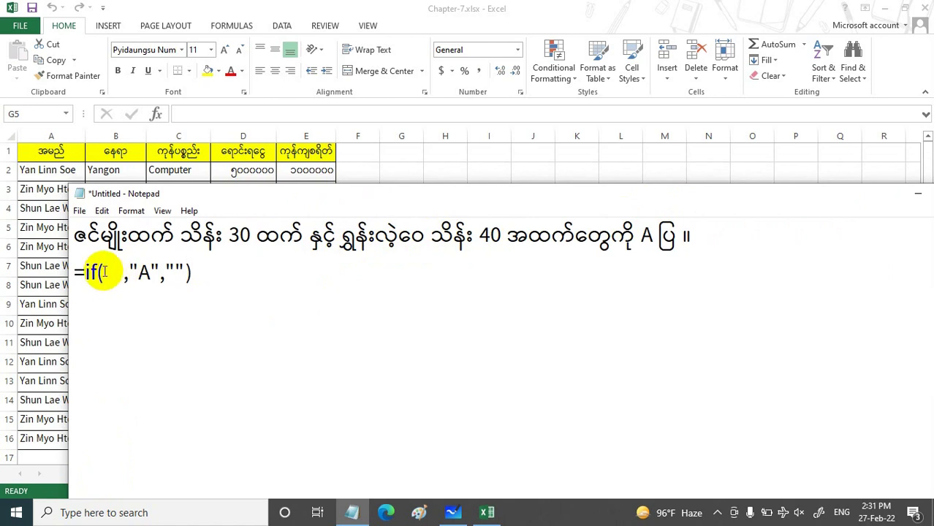
text(of)
key(BackSpace)
text(r)
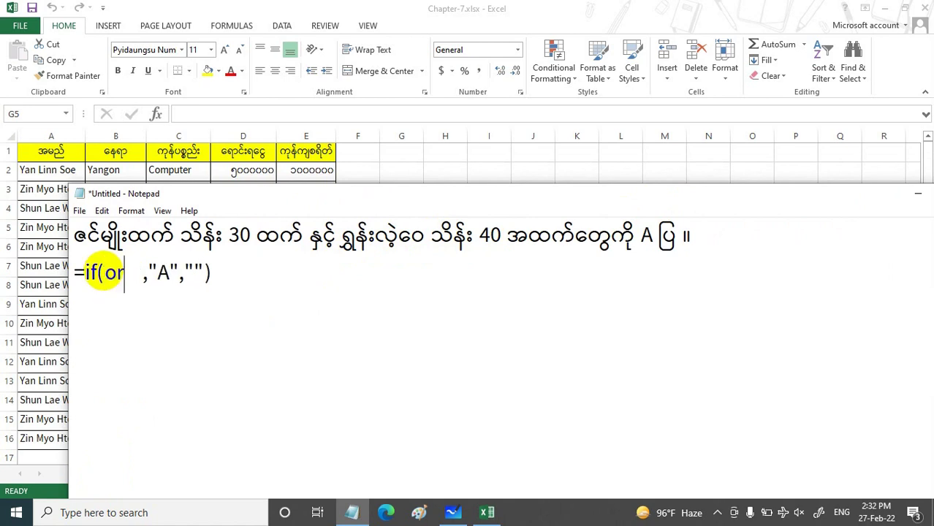
text(()
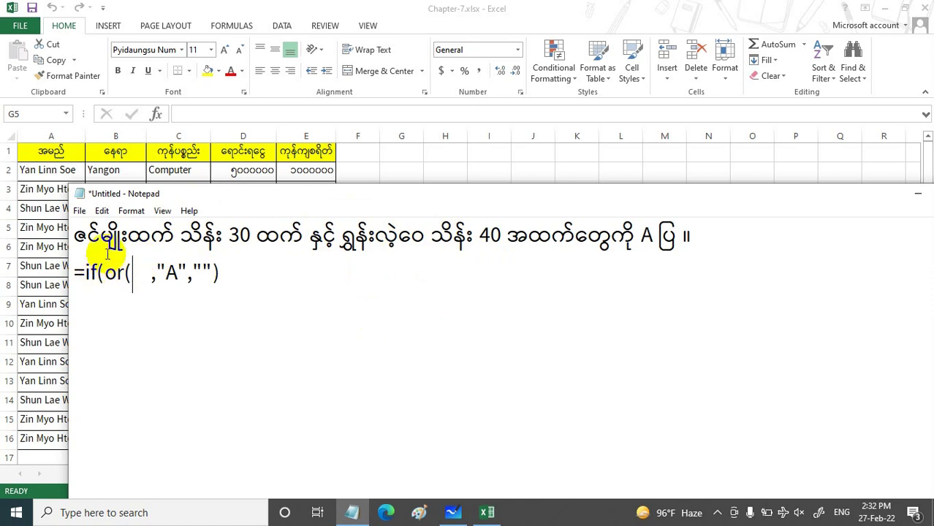
Step: Start a nested "And(" inside the or function, testing A2 for equality with the first salesperson's full name in quotes
text(Ad)
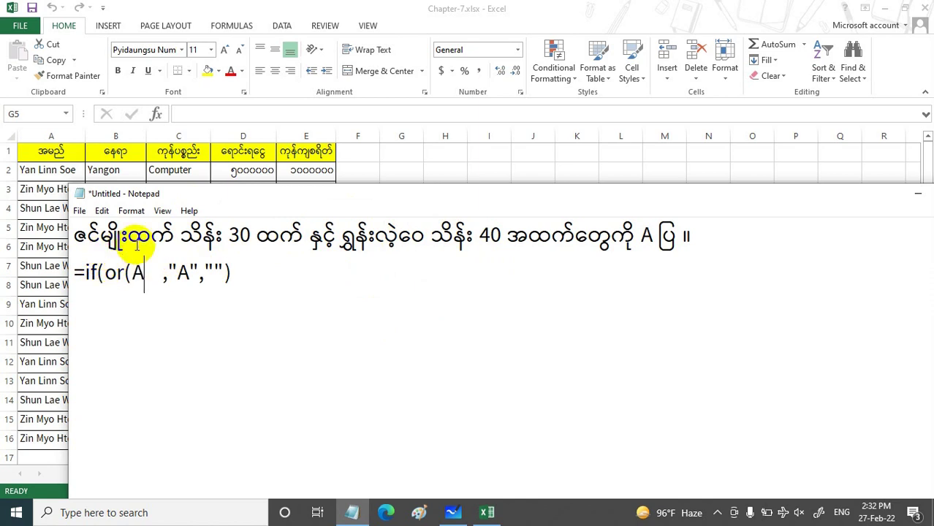
key(BackSpace)
text(nd()
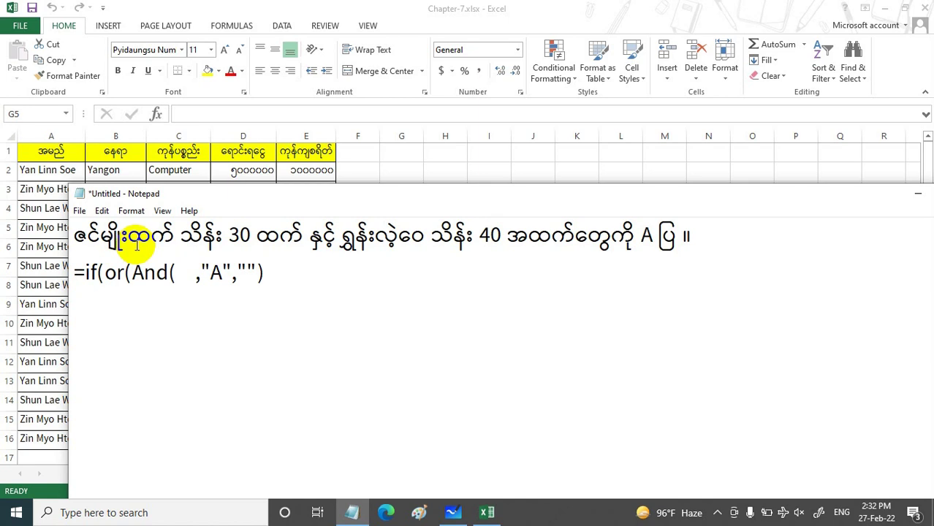
text(A)
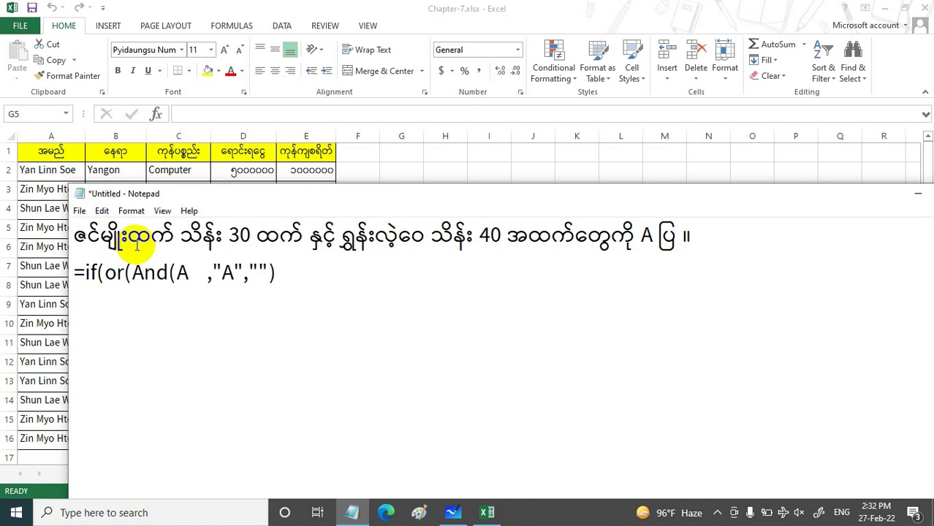
text(2=)
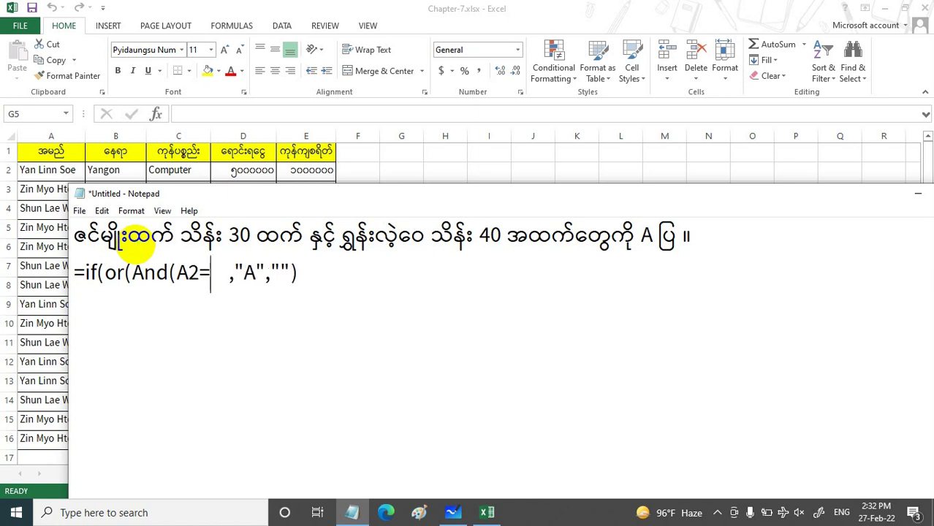
text("Z)
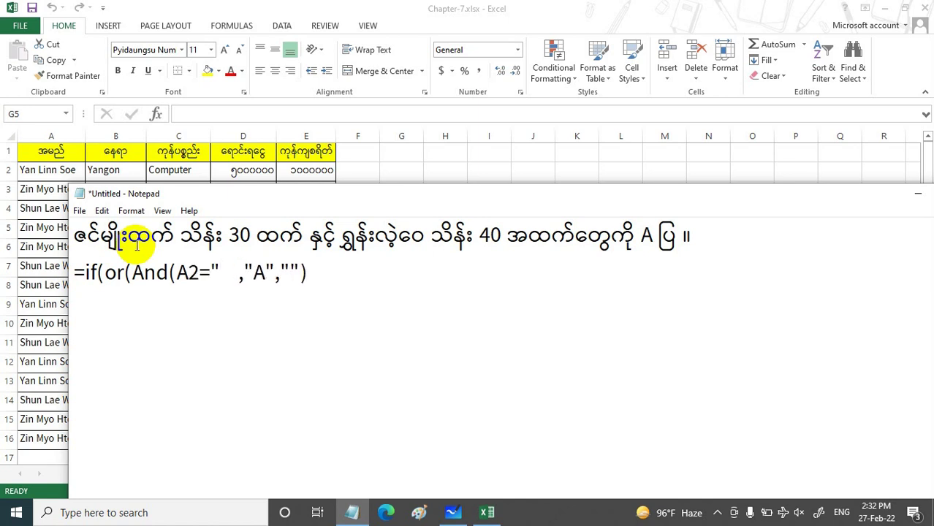
text(in Myo)
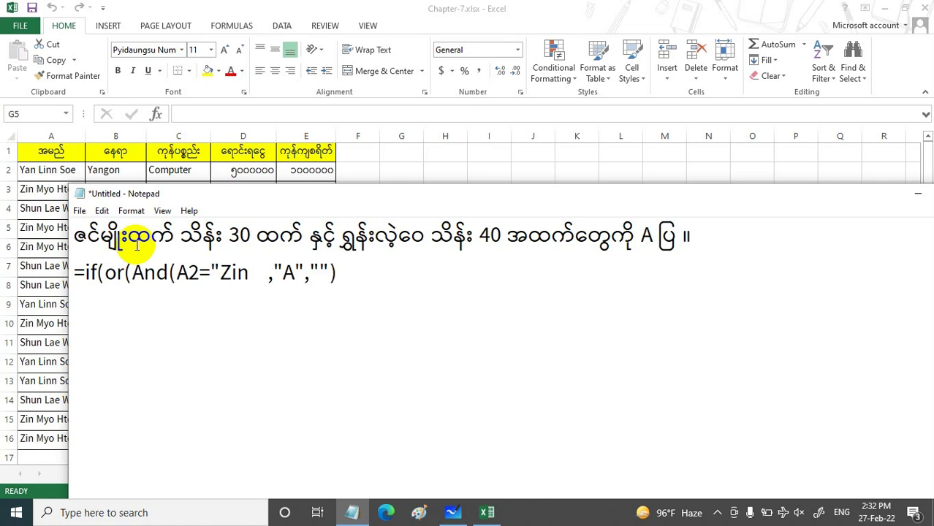
text( Hte)
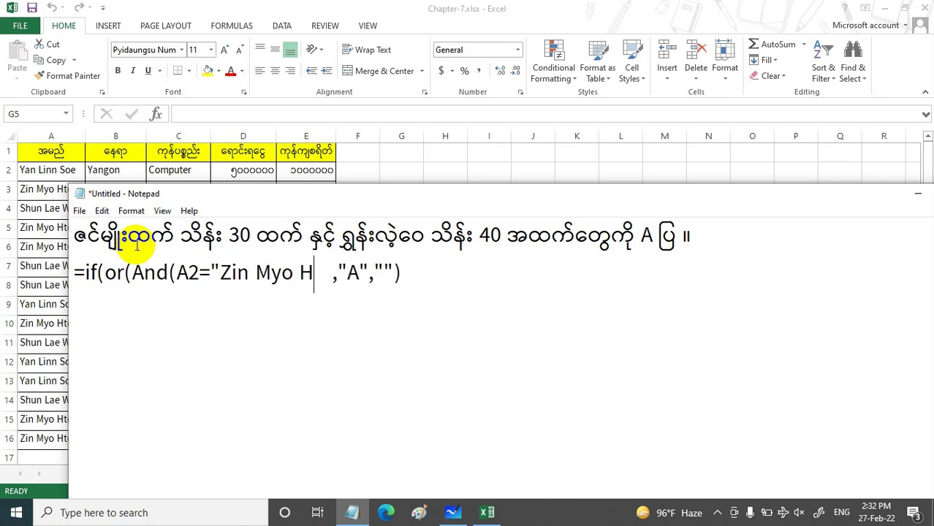
text(t")
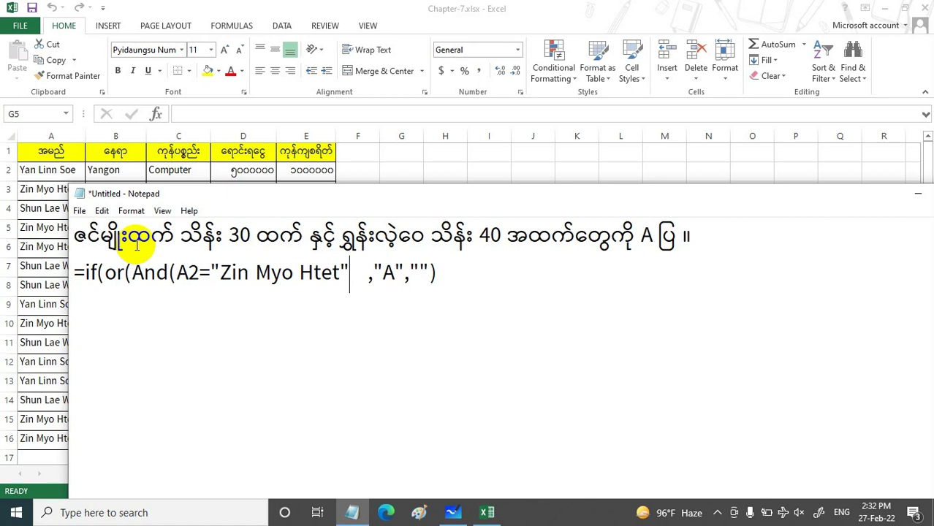
Step: Add D2>3000000 as the first And's second condition and close that And with a parenthesis
text(,)
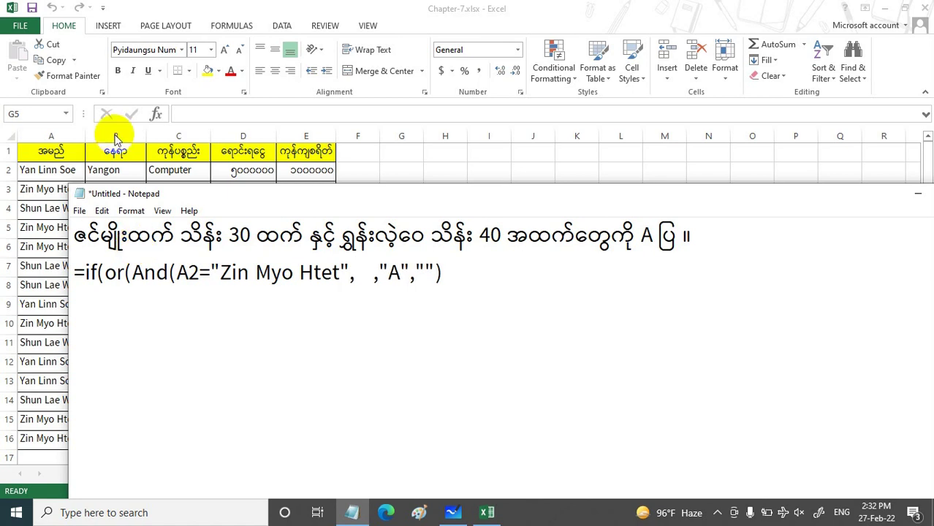
text(D)
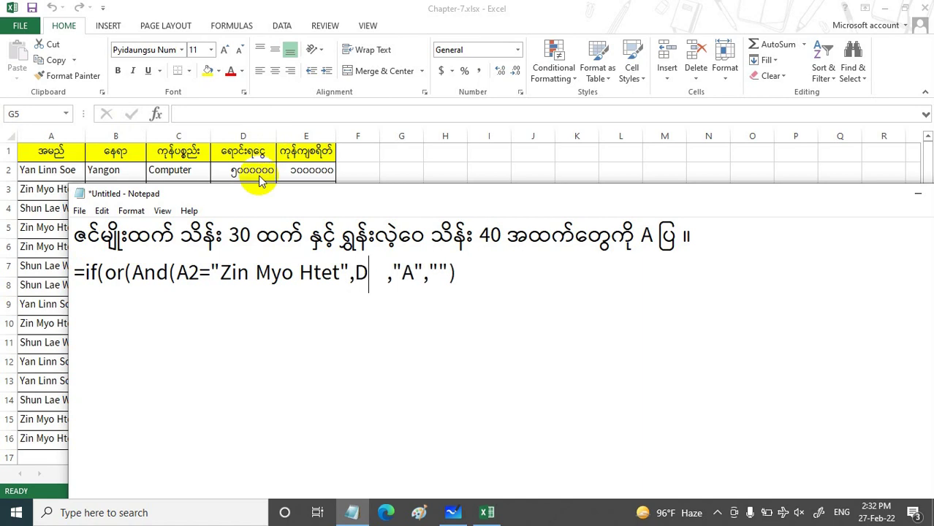
text(2)
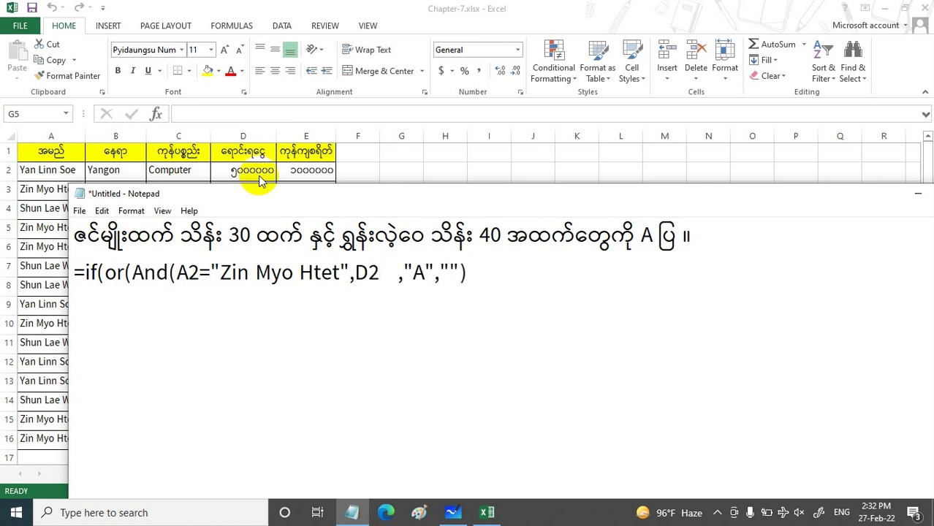
text(>)
text(30)
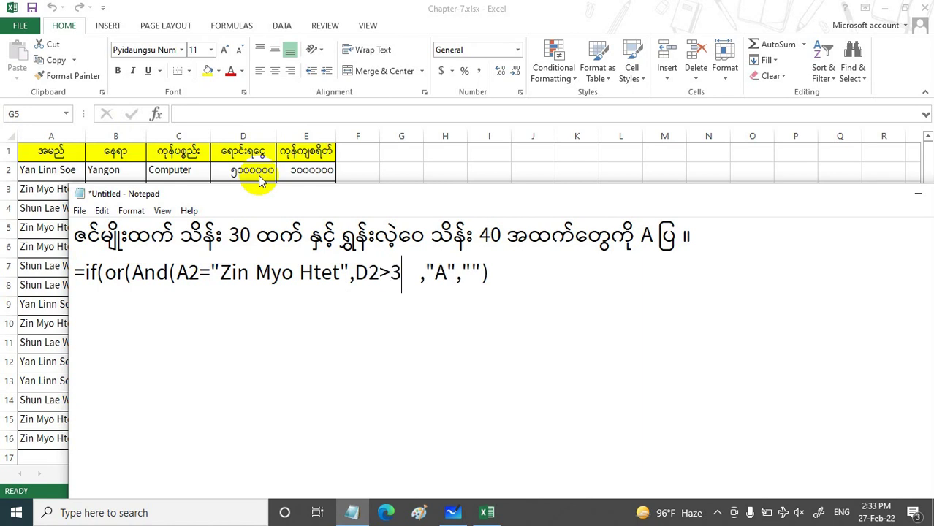
text(00000)
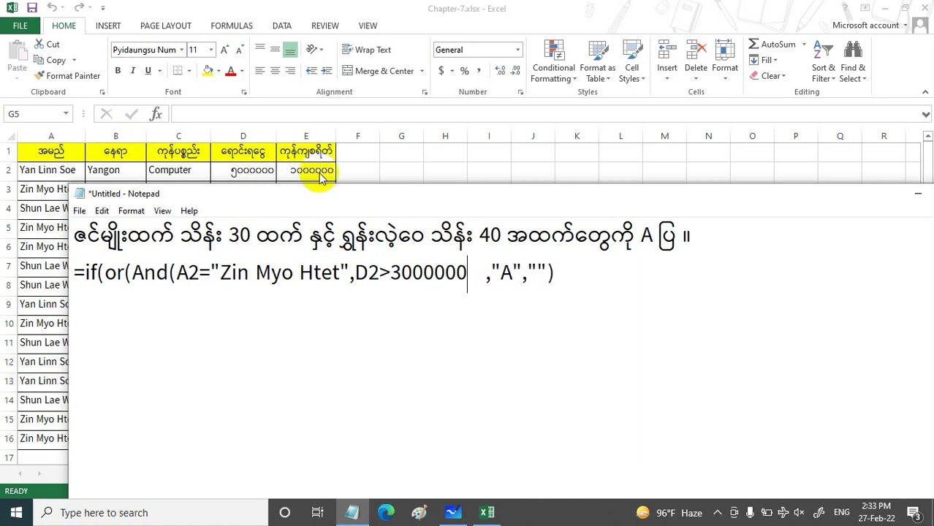
text())
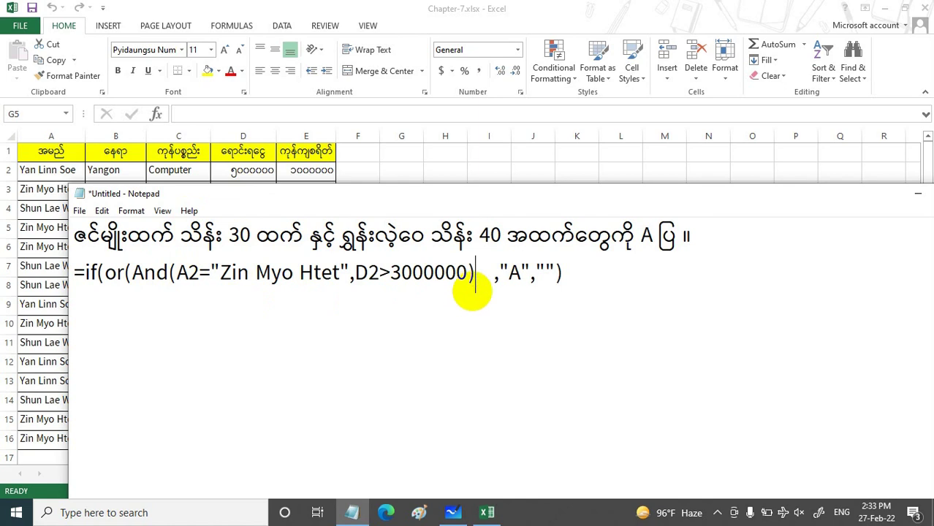
Step: Add a second "and(" argument to the or function, testing A2 against the other salesperson's full name in quotes
text(,and)
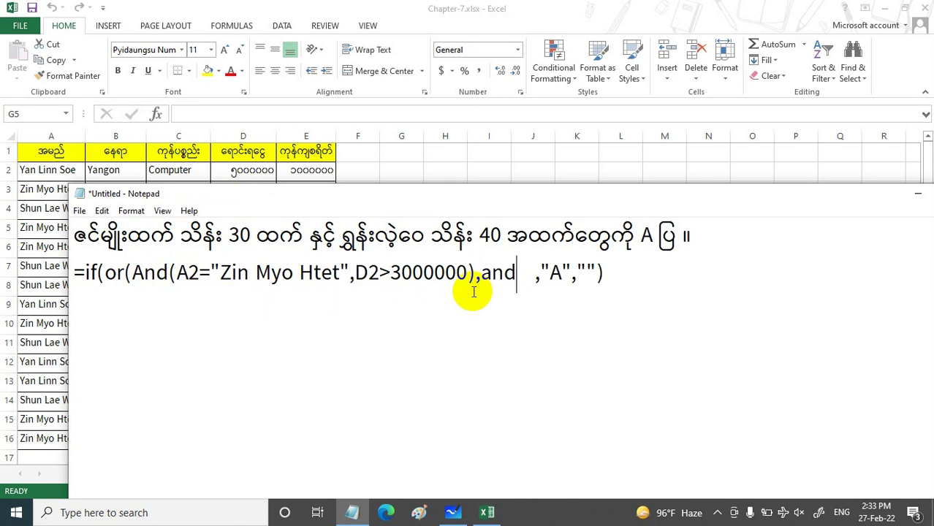
text((A2)
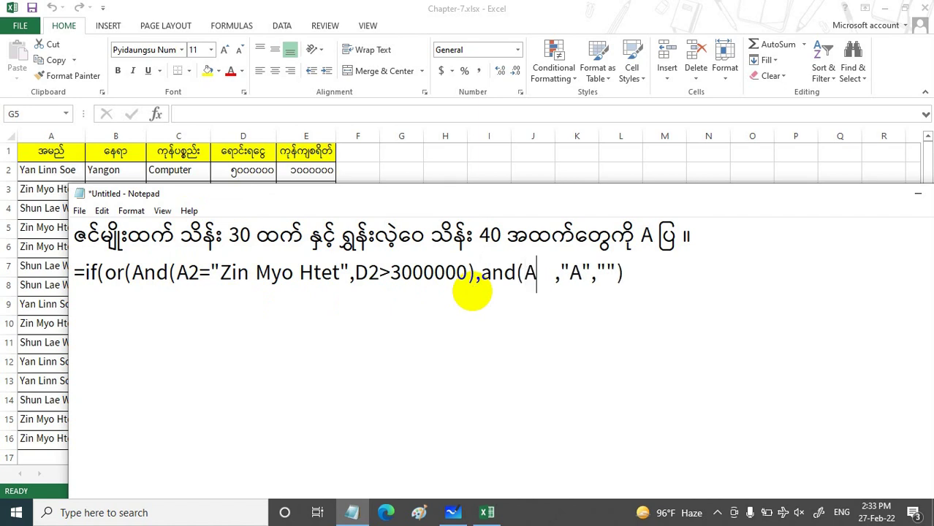
text(=)
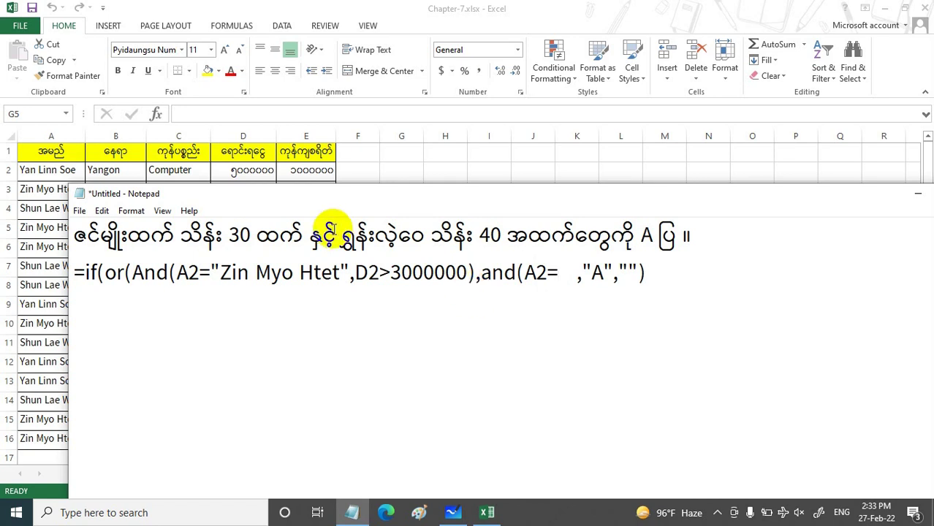
text(S)
key(BackSpace)
text("S)
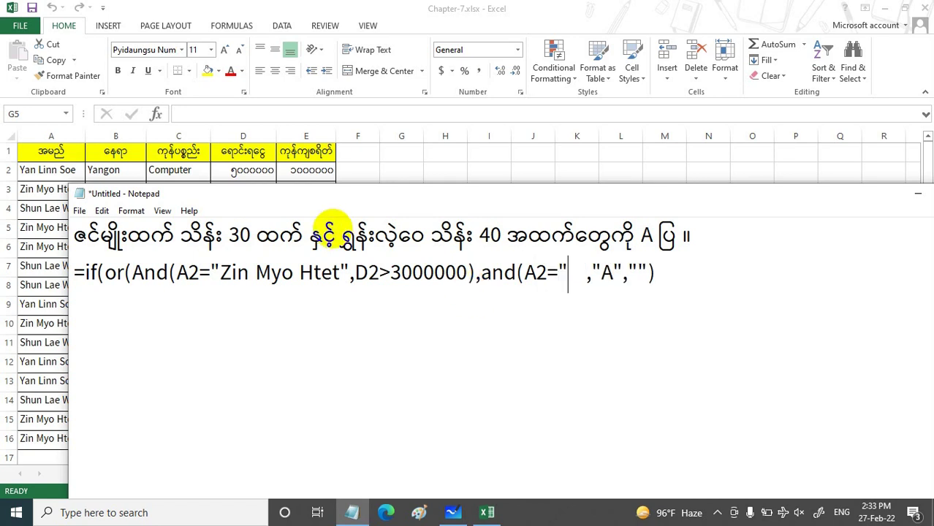
text(hun L)
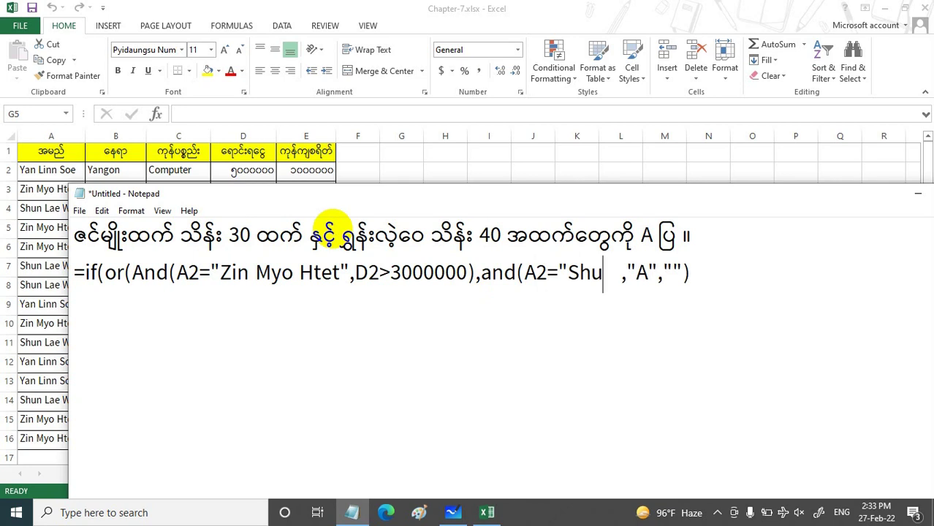
text(ae Wa)
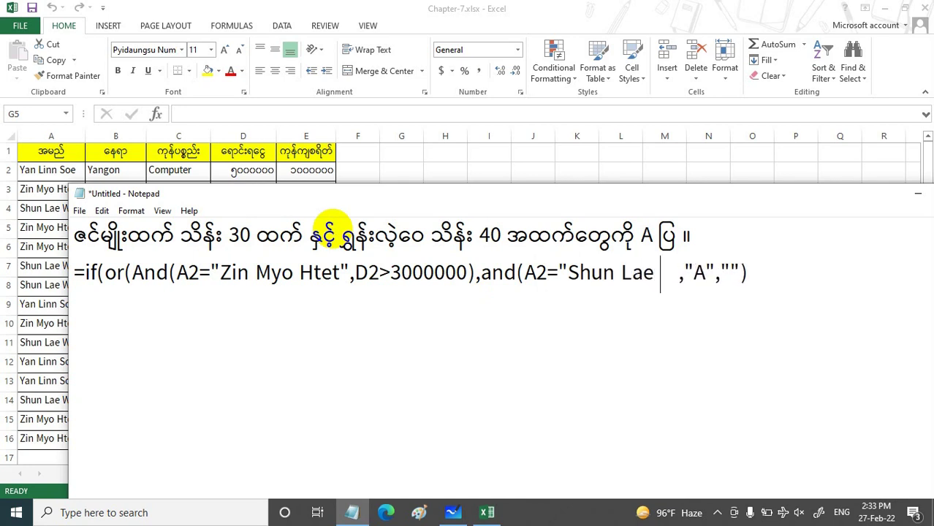
text(i)
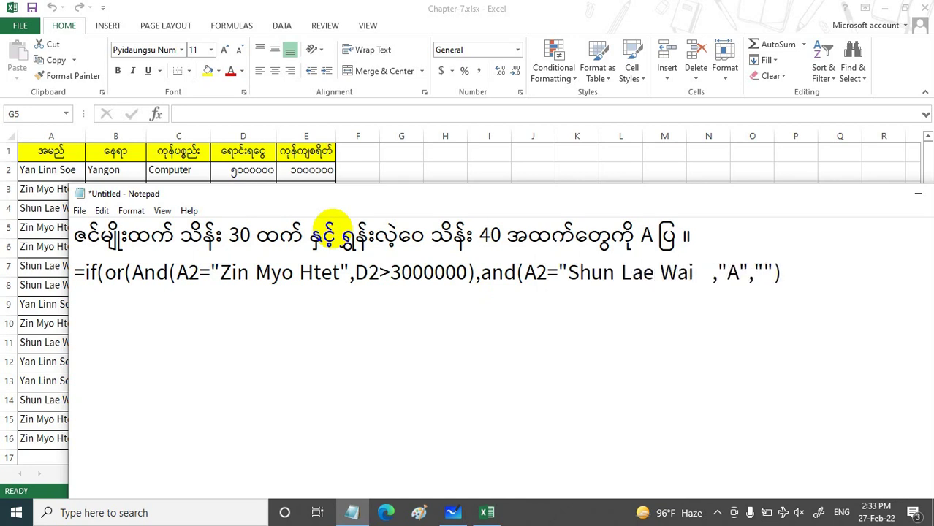
mouse_move(463, 201)
mouse_down()
mouse_move(506, 226)
mouse_move(451, 207)
mouse_up()
text(")
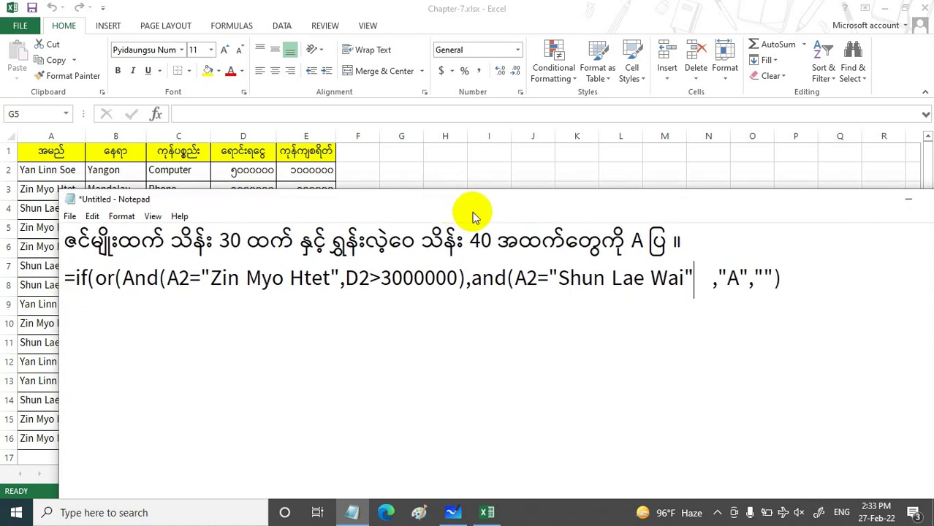
Step: Add D2<4000000 as the second and's sales condition and close that and with a parenthesis
text(,)
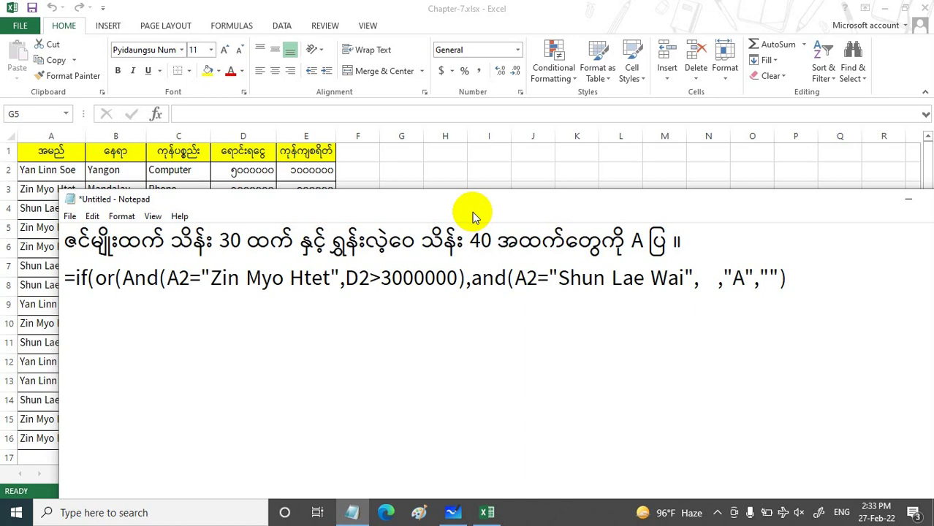
text(D)
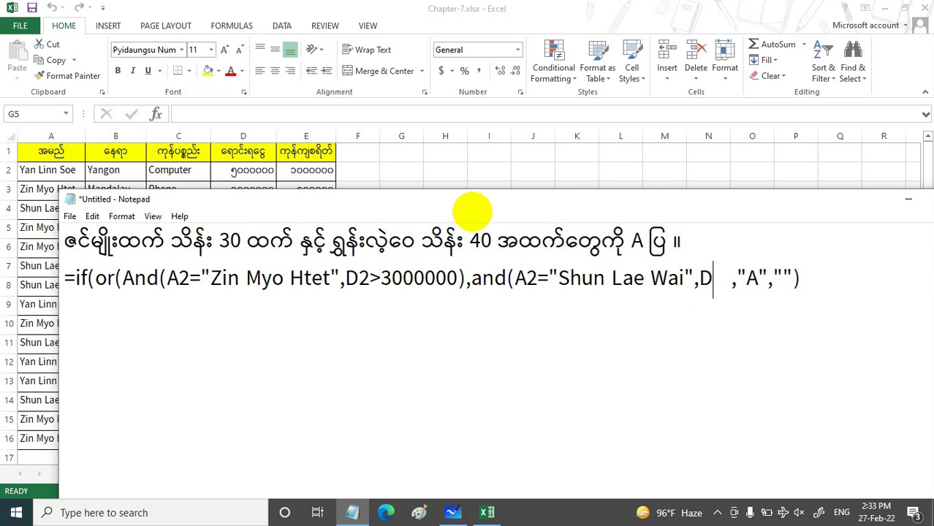
text(2)
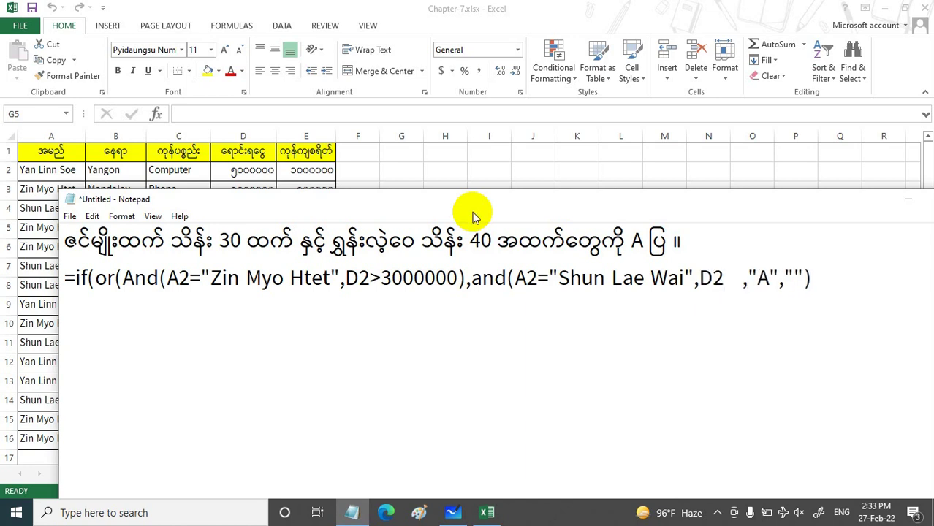
text(<)
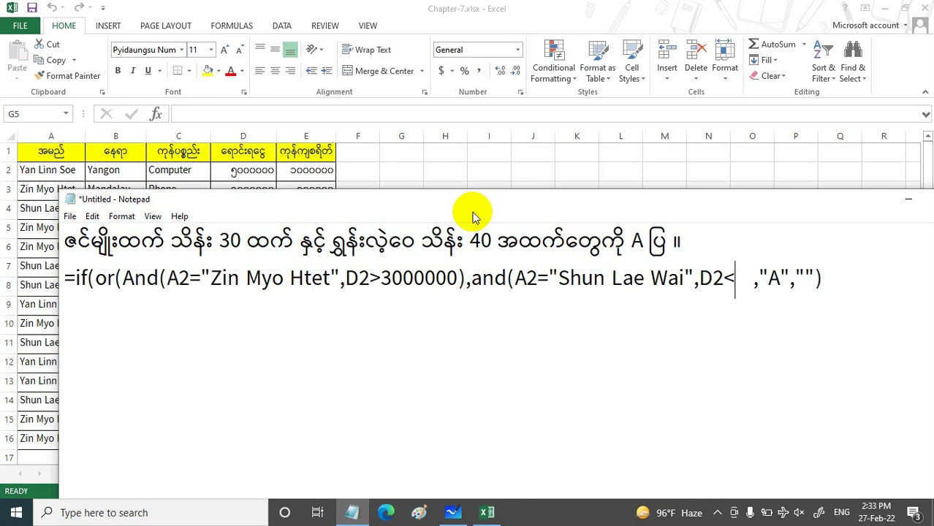
text(40)
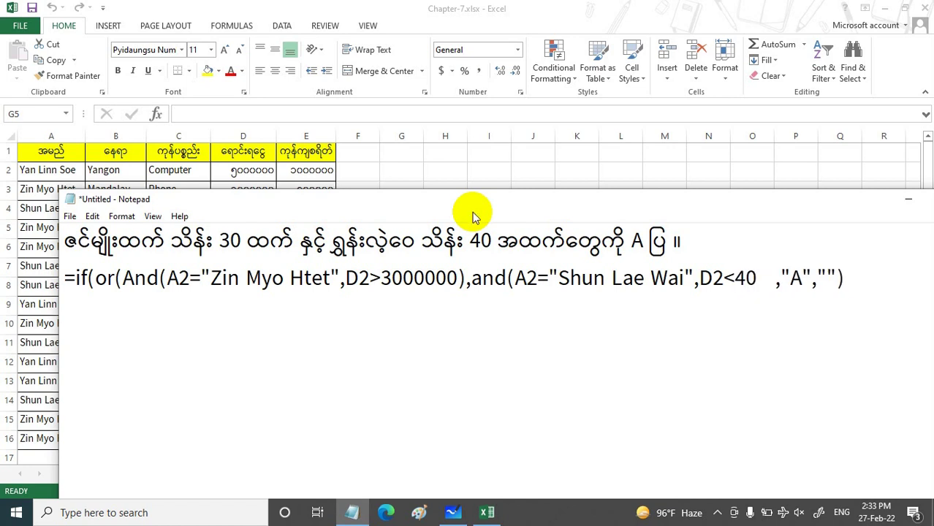
text(00000)
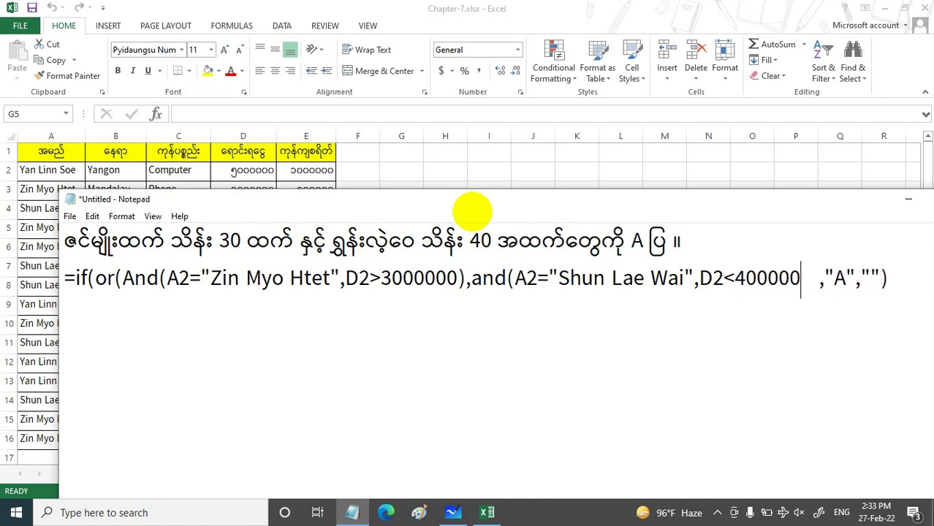
text())
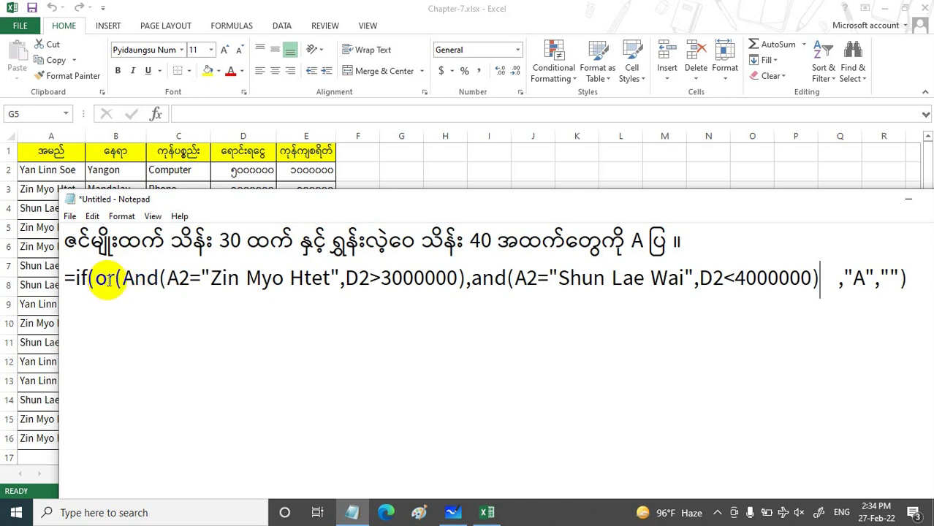
Step: Close the or function with a parenthesis after the second and condition, before the "A" result
double_click(141, 280)
click(109, 279)
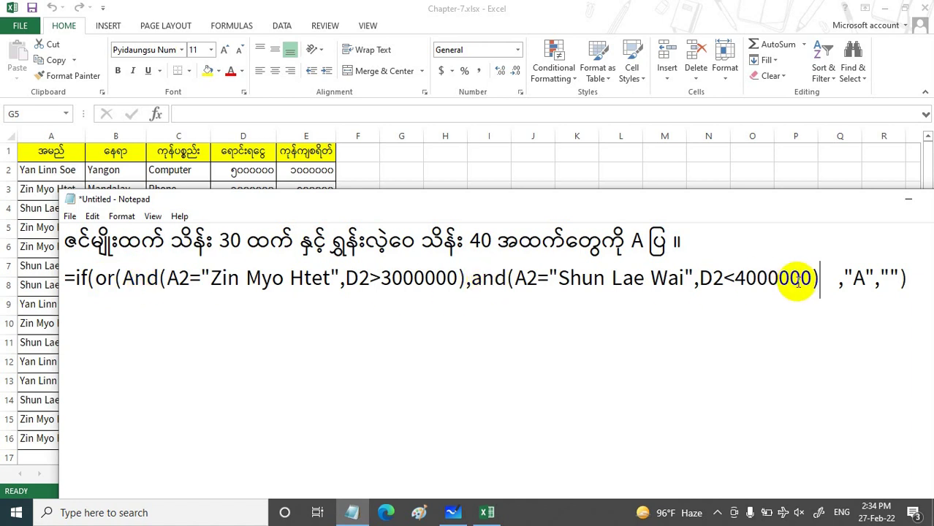
text())
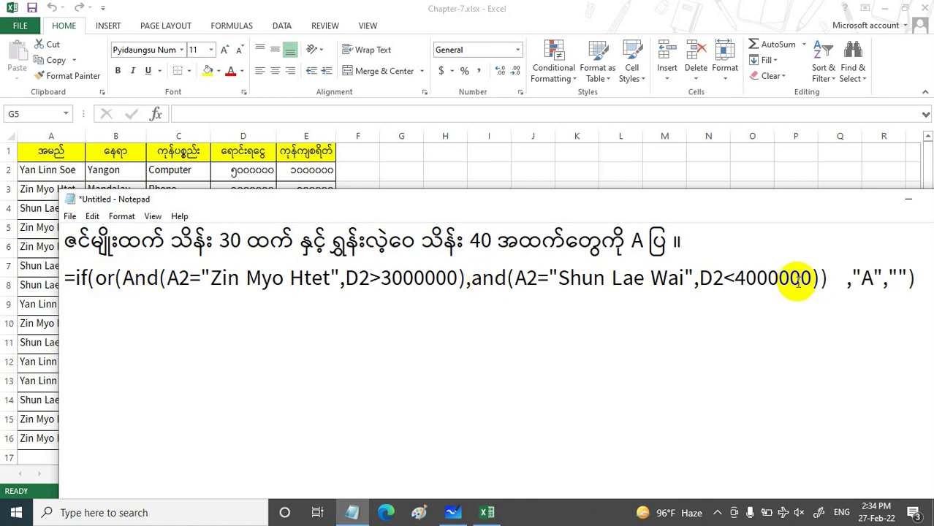
Step: Remove the extra spaces before the "A" result so the or function's closing parenthesis directly precedes the comma
click(848, 278)
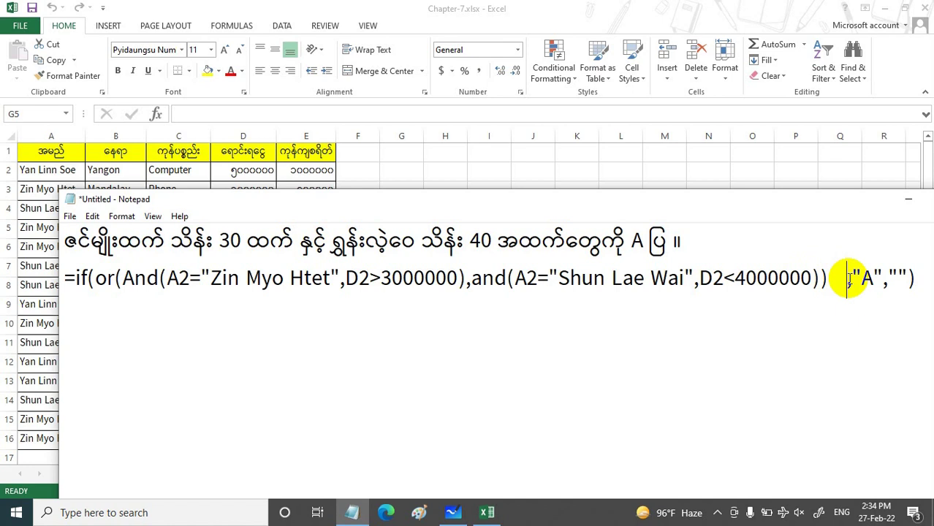
key(BackSpace)
key(BackSpace)
key(BackSpace)
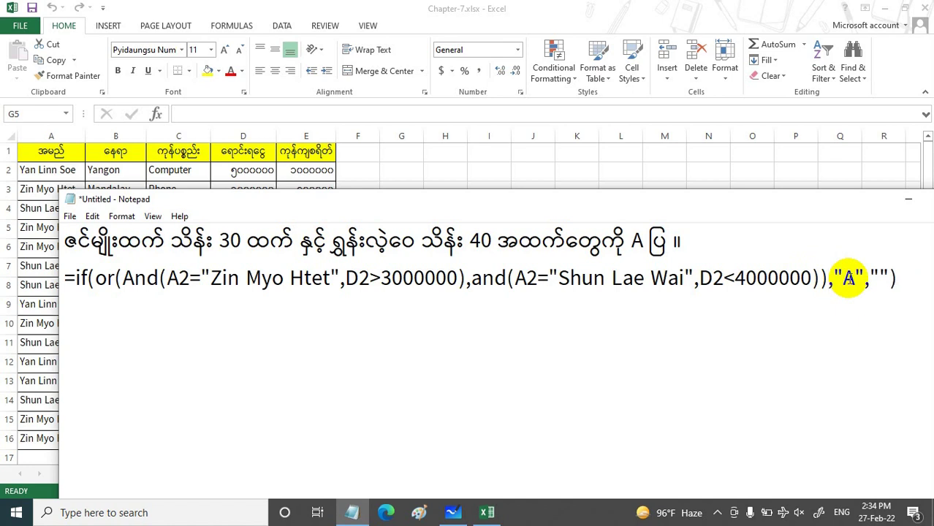
key(BackSpace)
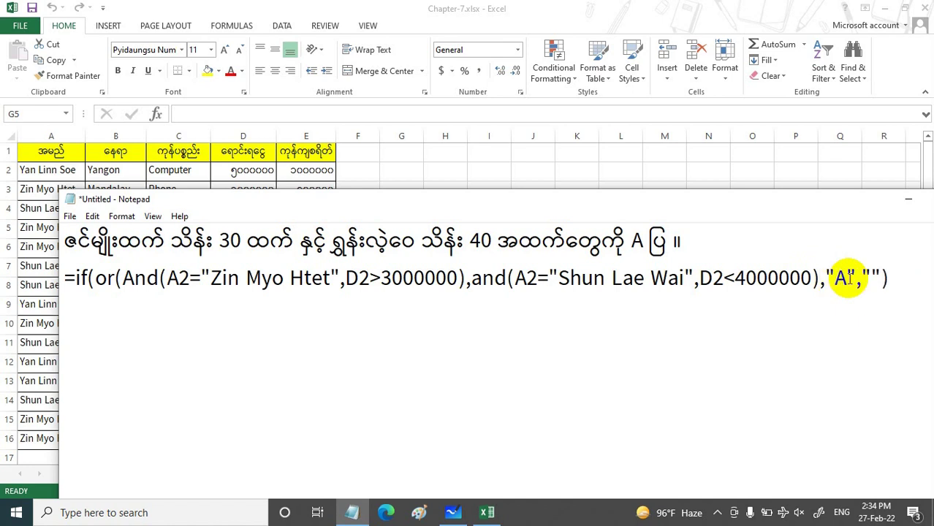
text())
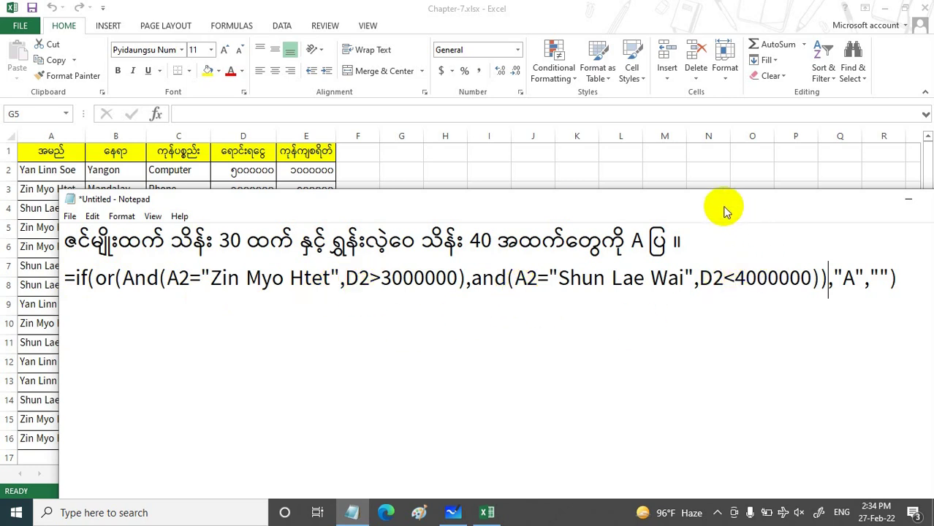
Step: Copy the complete if formula from Notepad and enter it in cell F2 of the Excel sheet
drag(798, 206, 797, 294)
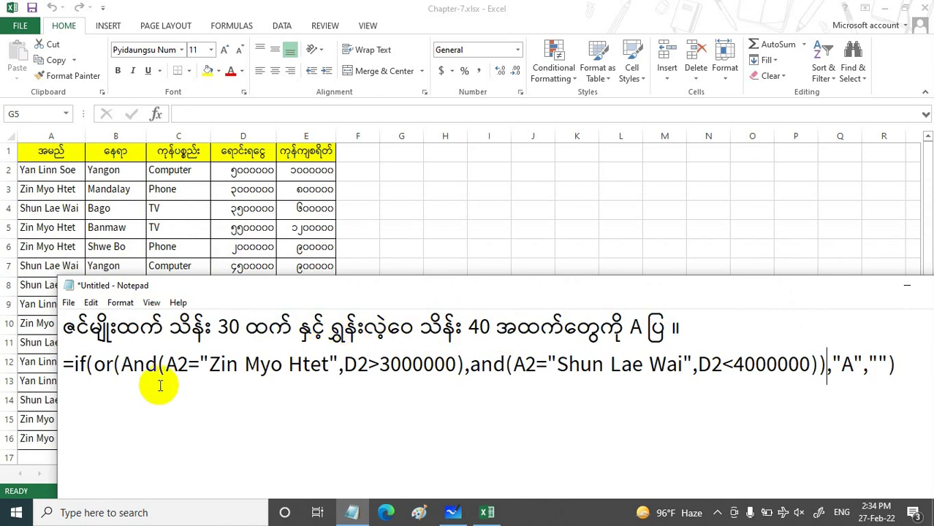
drag(64, 363, 911, 413)
key(ctrl+c)
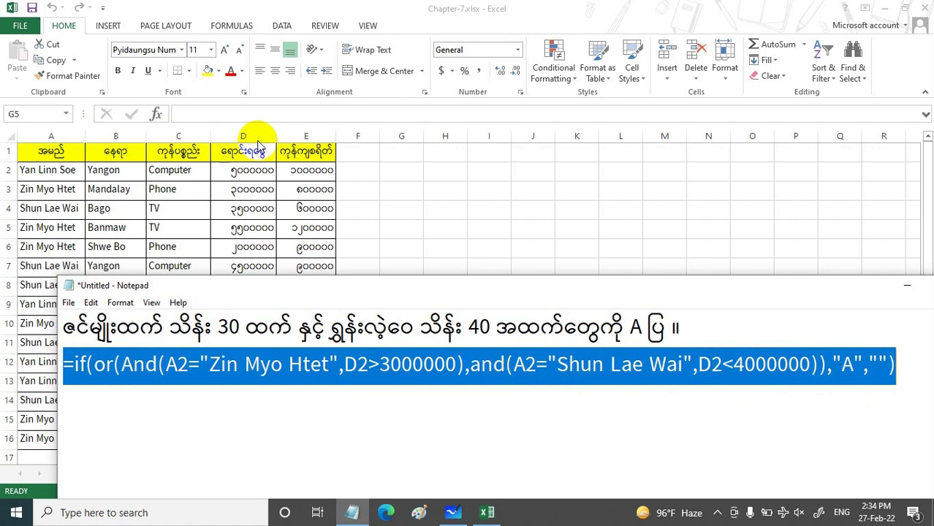
double_click(354, 172)
click(354, 173)
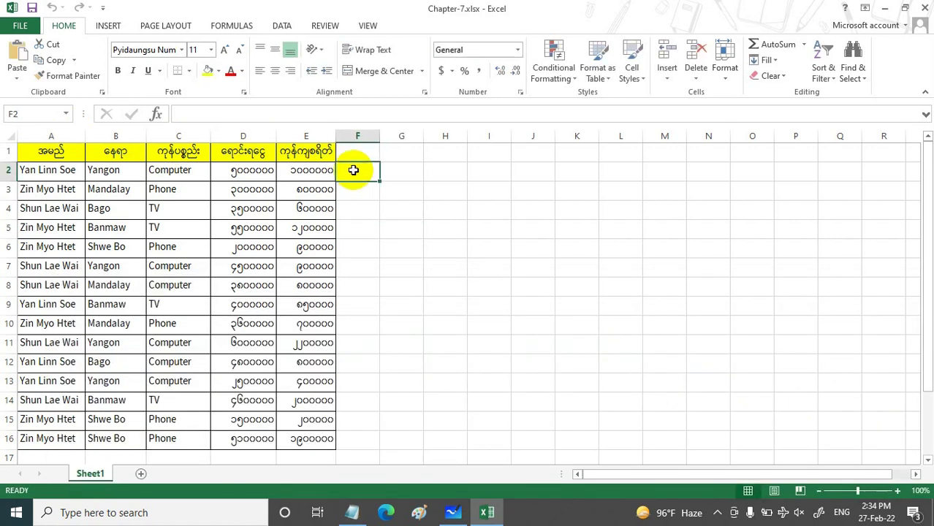
click(181, 113)
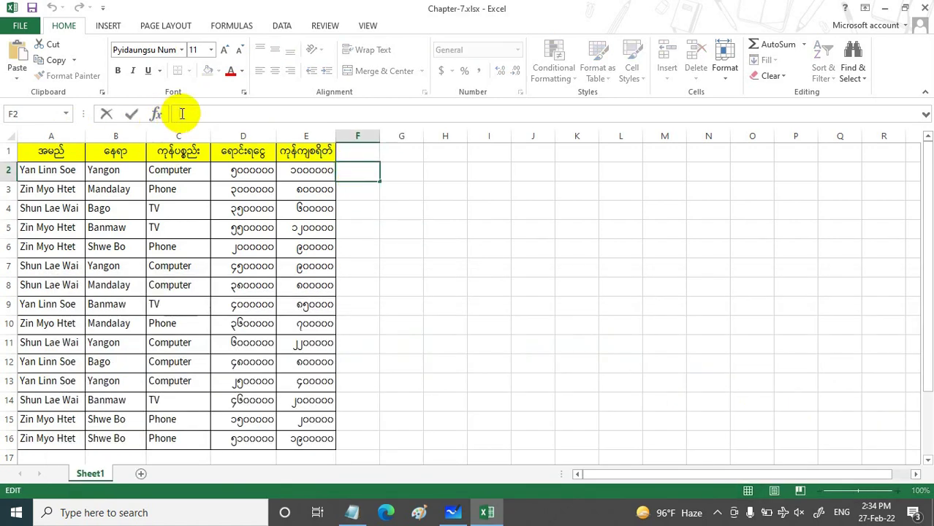
key(ctrl+v)
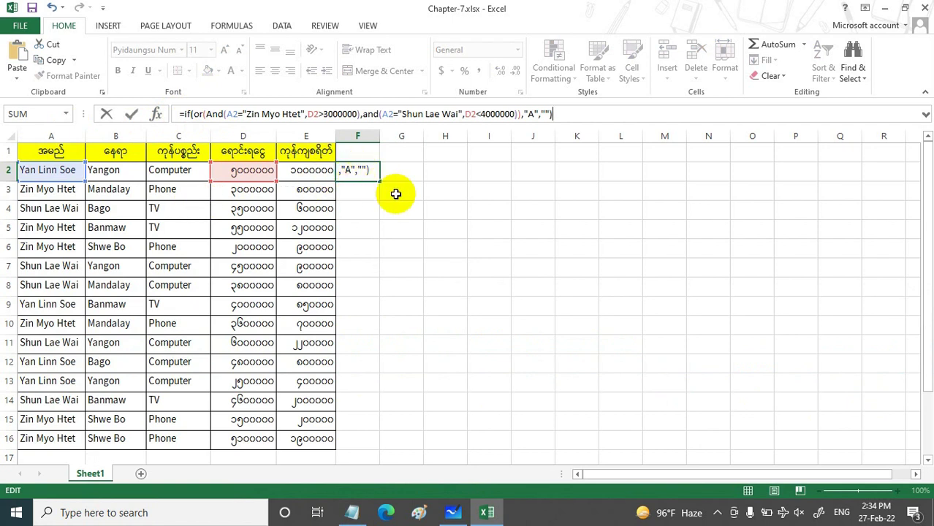
key(Return)
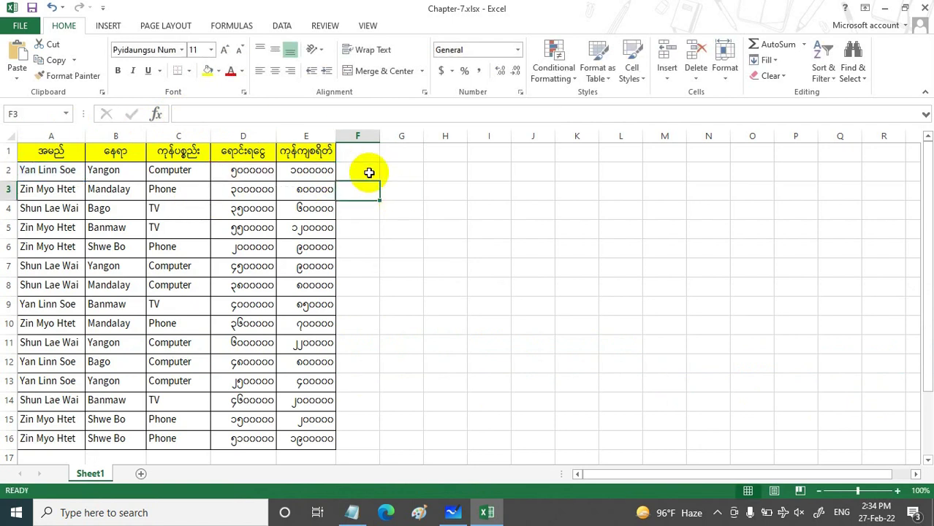
Step: Fill the formula from F2 down through F16
click(369, 175)
drag(380, 179, 404, 440)
click(412, 350)
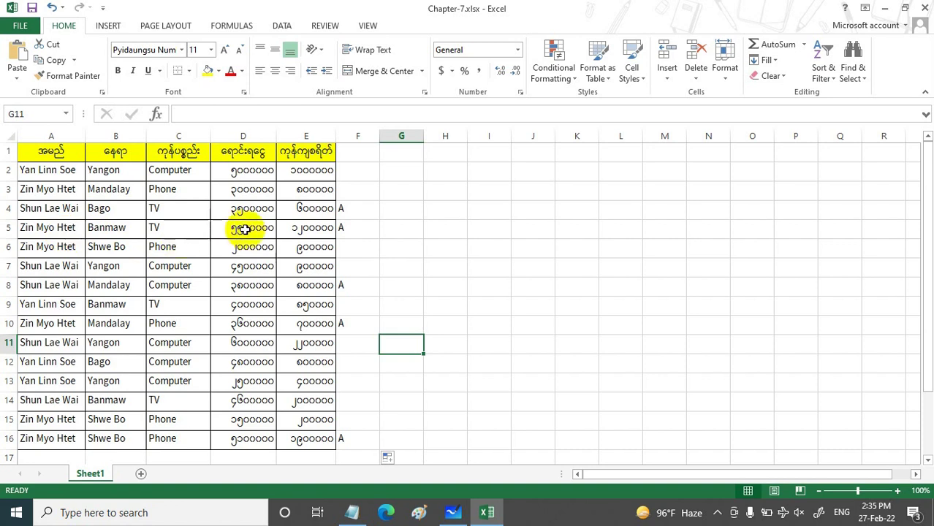
Step: Compare the results in column F with the task statement and formula in Notepad
click(351, 512)
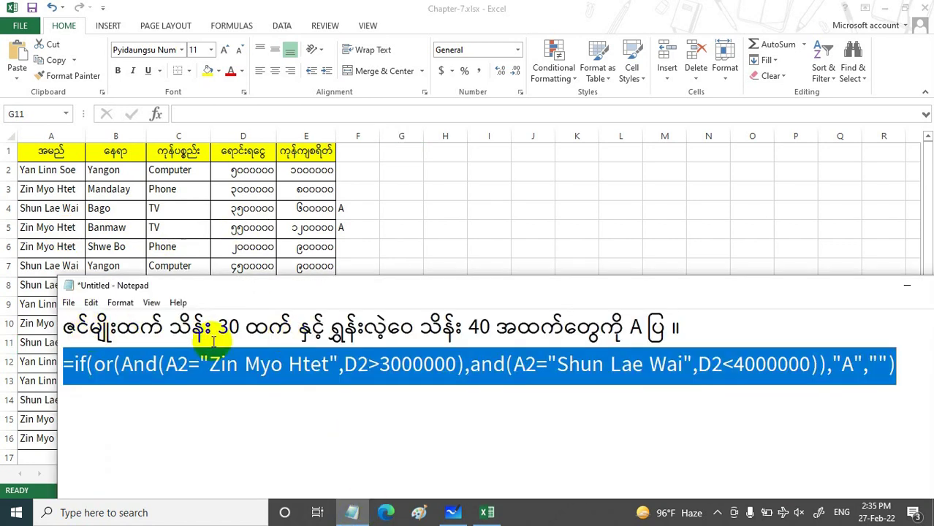
click(907, 285)
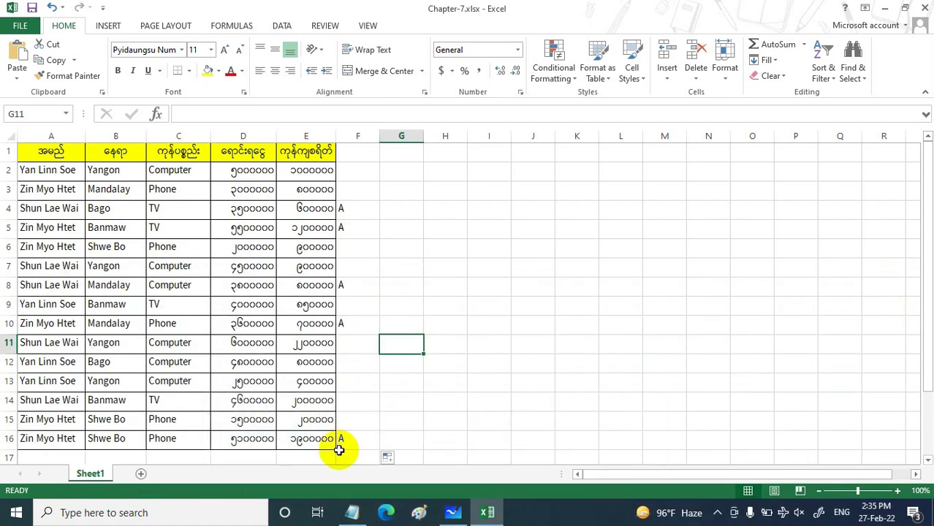
click(352, 512)
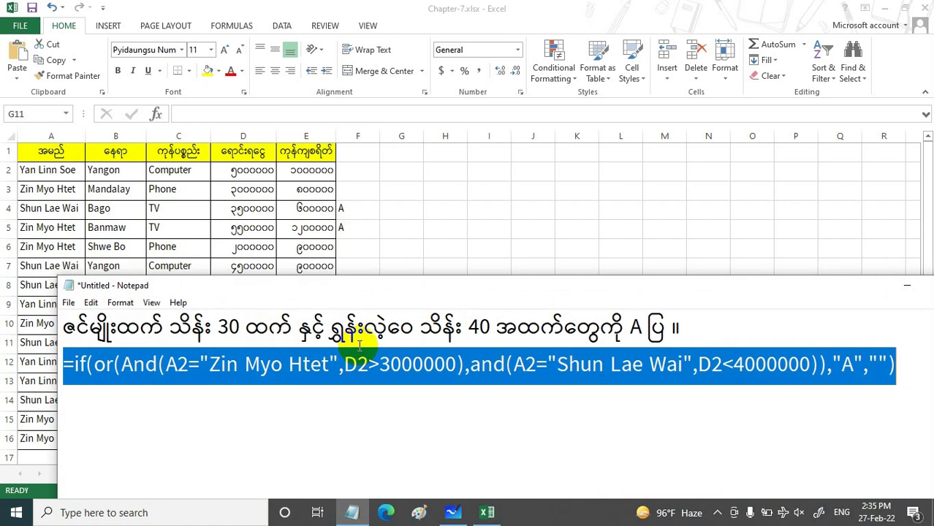
drag(368, 292, 343, 268)
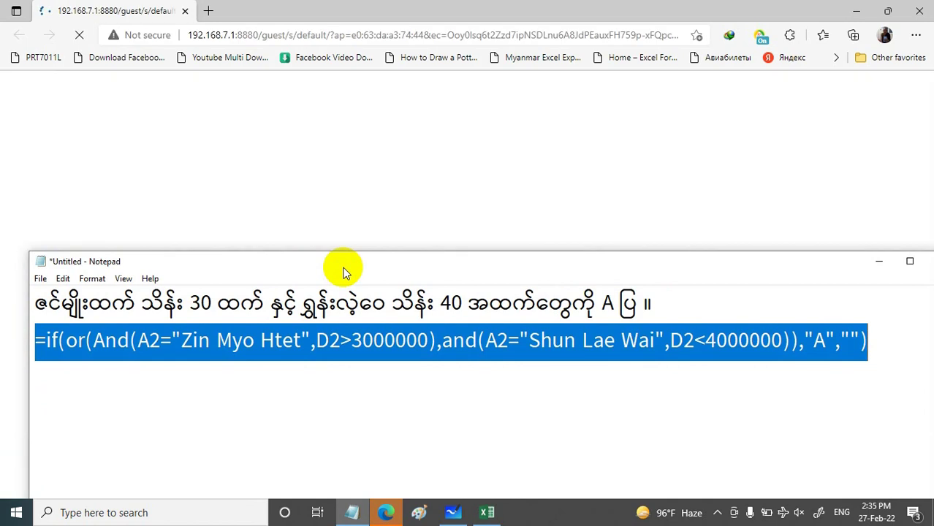
click(857, 10)
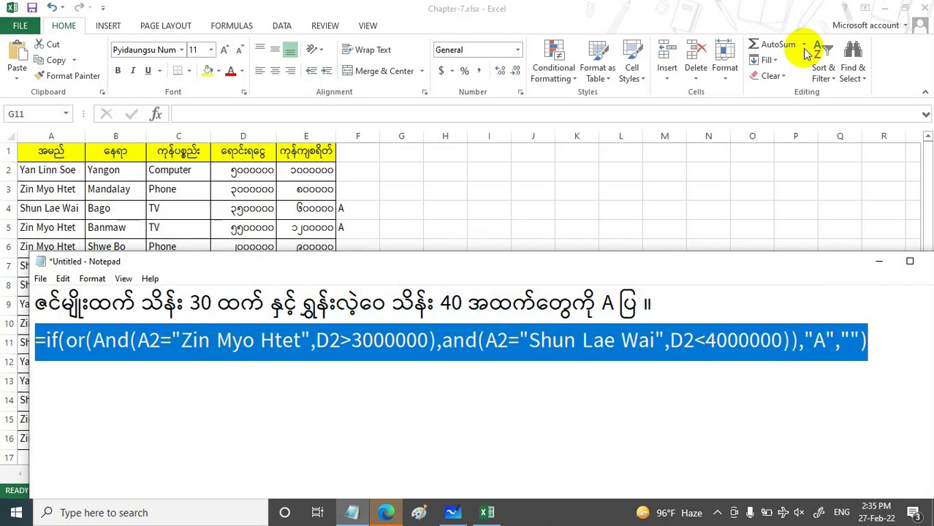
drag(515, 264, 540, 243)
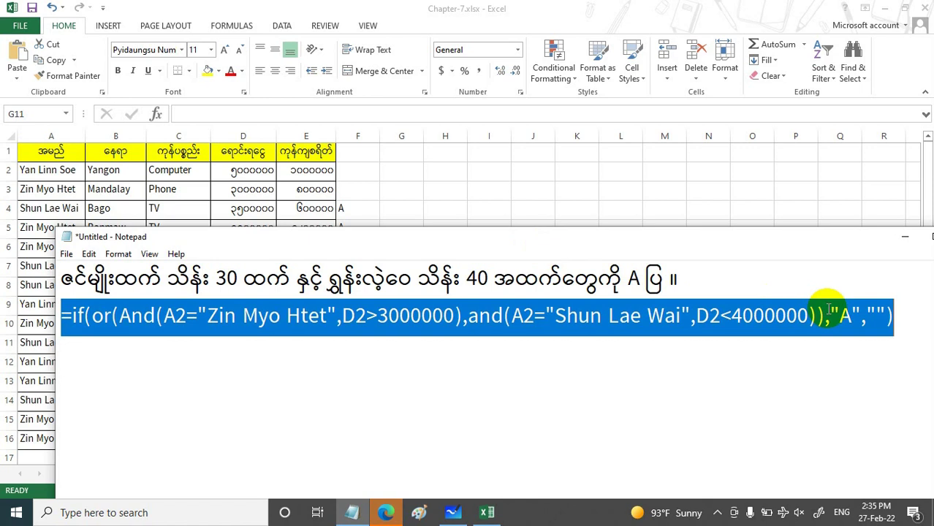
click(888, 331)
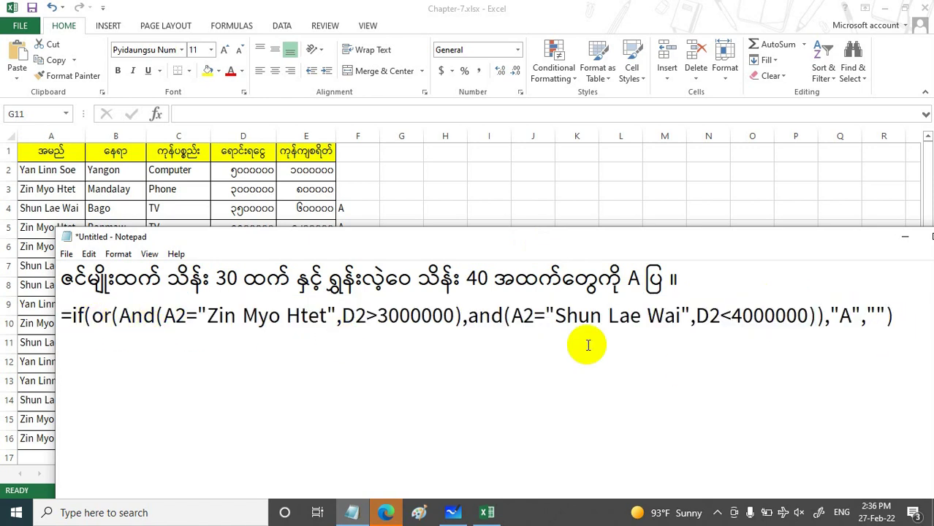
Step: Clear the old task statement and formula from the Notepad document
click(898, 315)
drag(898, 316, 22, 292)
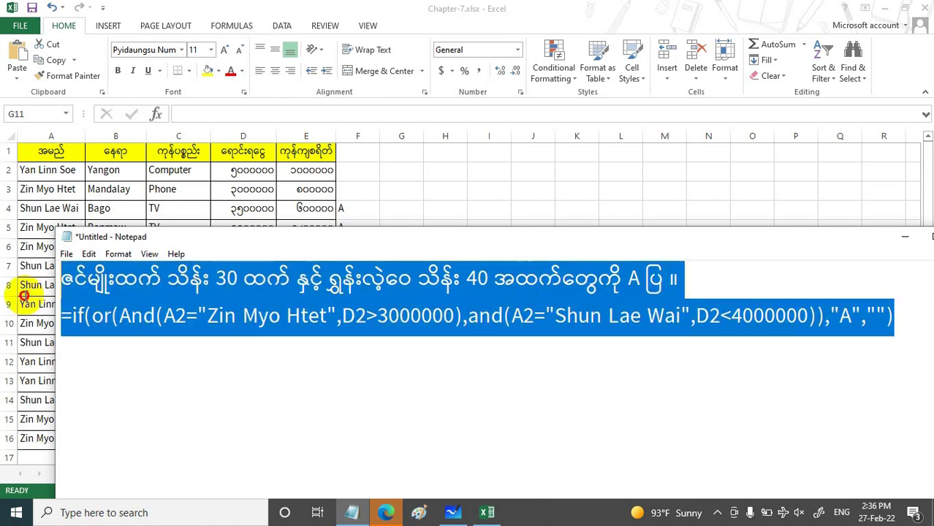
key(BackSpace)
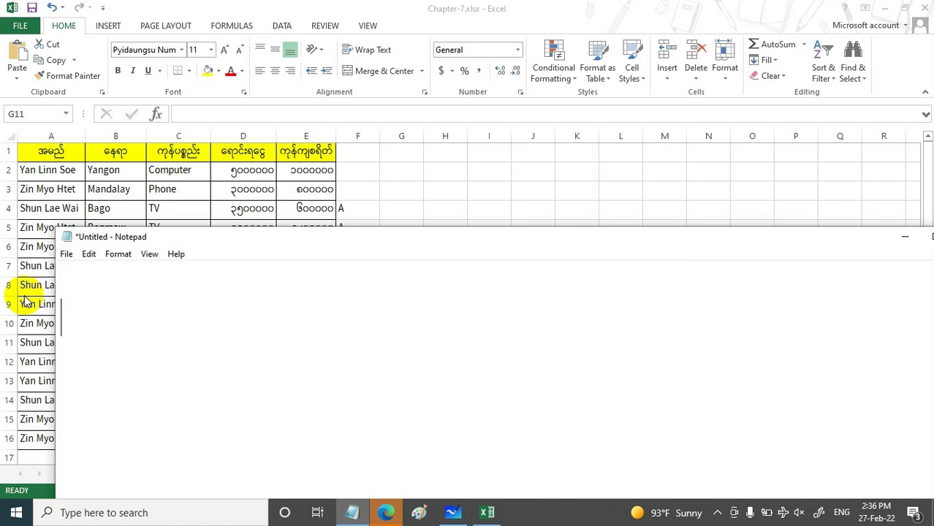
key(BackSpace)
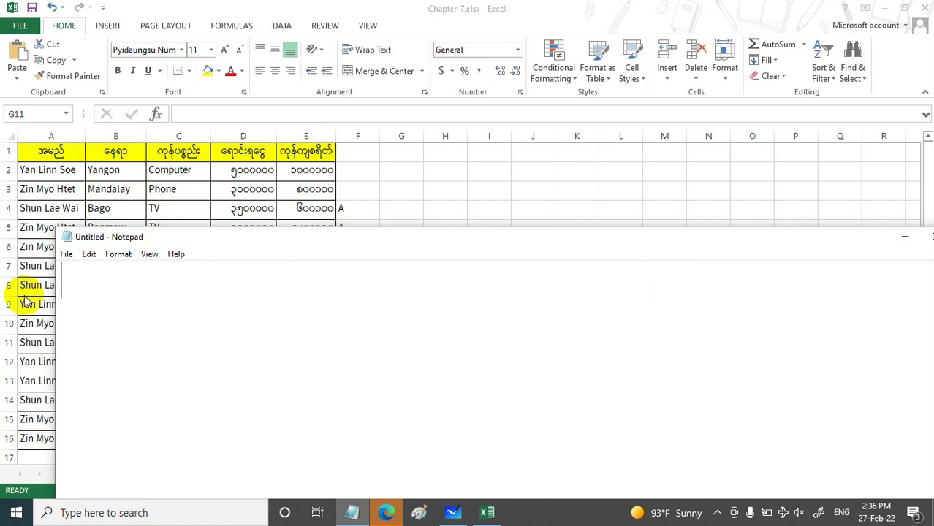
Step: Begin a new Burmese task statement with the two salespeople's names joined by "နှင့်", followed by "12 သိန်း"
text(ရှန်းလဲ့ဝေ)
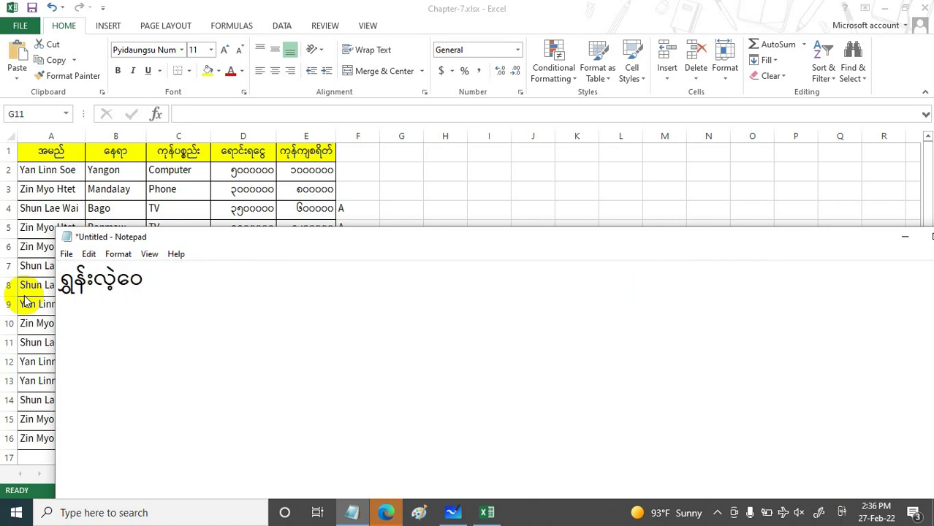
text(နှင့် ဇ)
key(BackSpace)
text(ဇင်မျိုးထက် သိန်း)
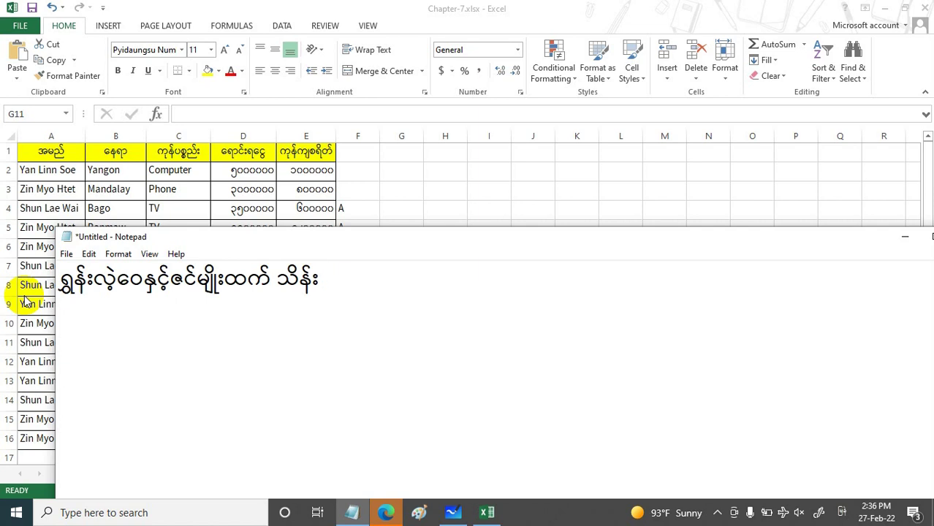
click(271, 279)
text(12)
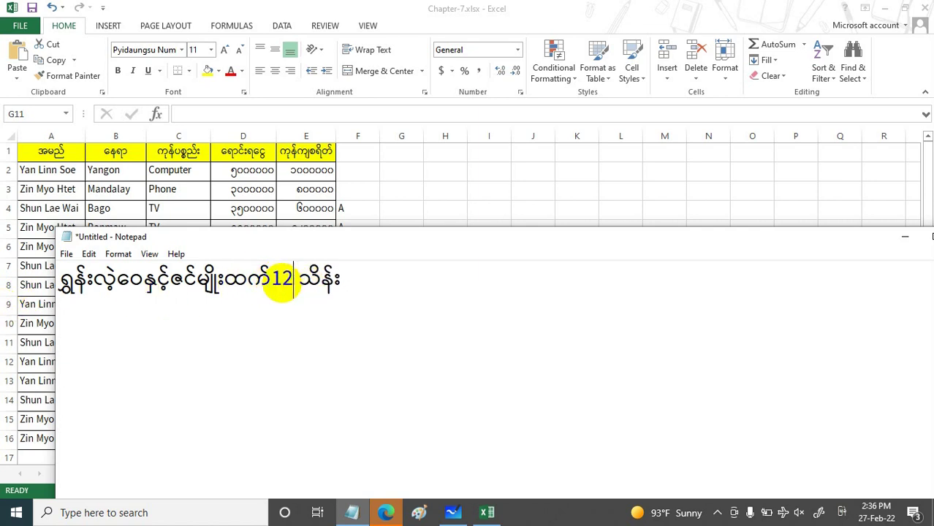
Step: Complete the task statement after the amount with "ထက်ပိုကုန်တဲ့နေရာတွေကို * ပြ။"
click(358, 281)
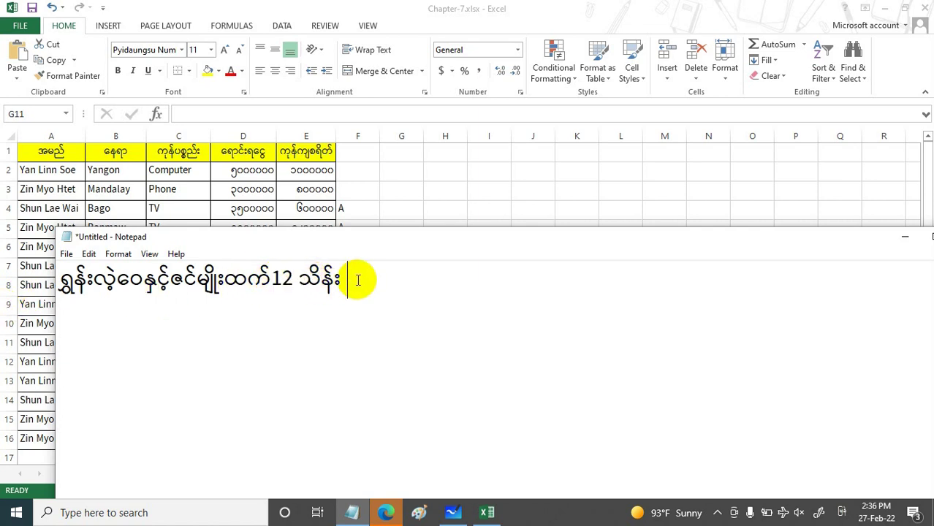
text(ထက်)
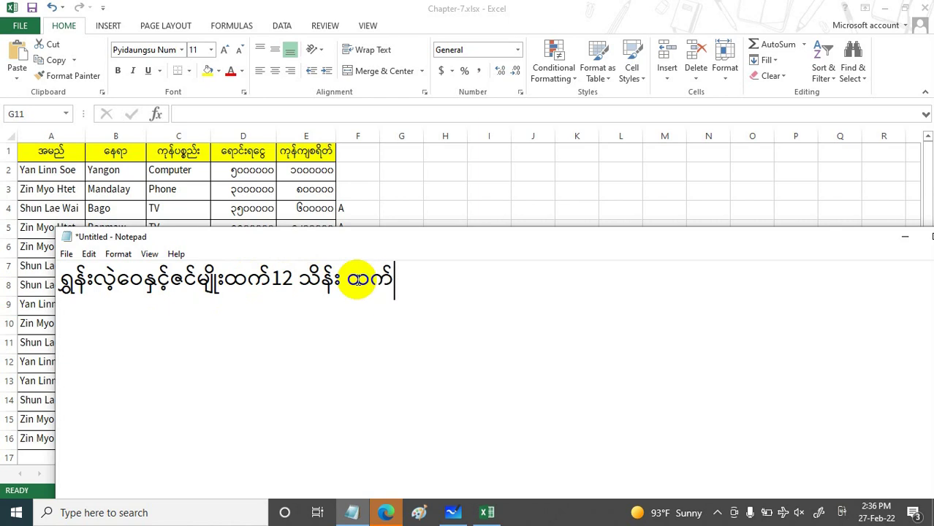
text(ပိုကုန်တဲ့)
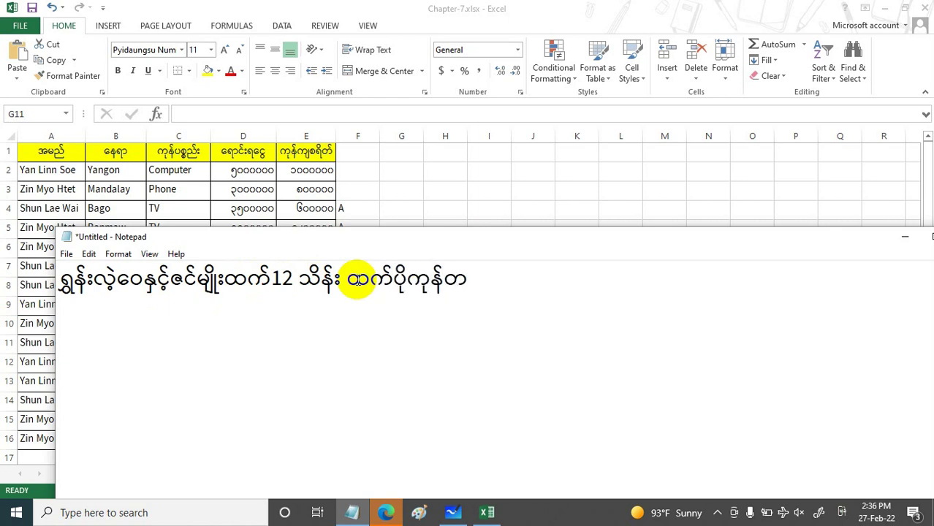
text(နေရာတွေကို)
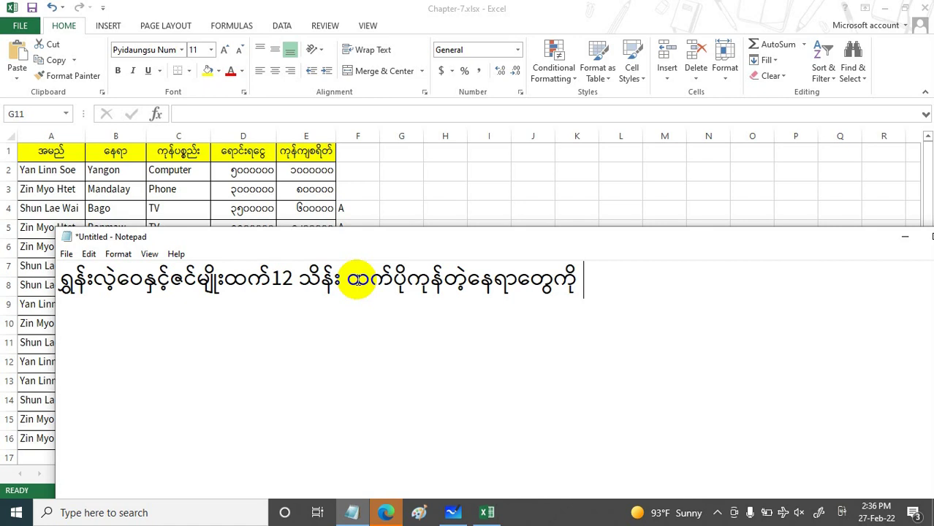
text( * ပြ။)
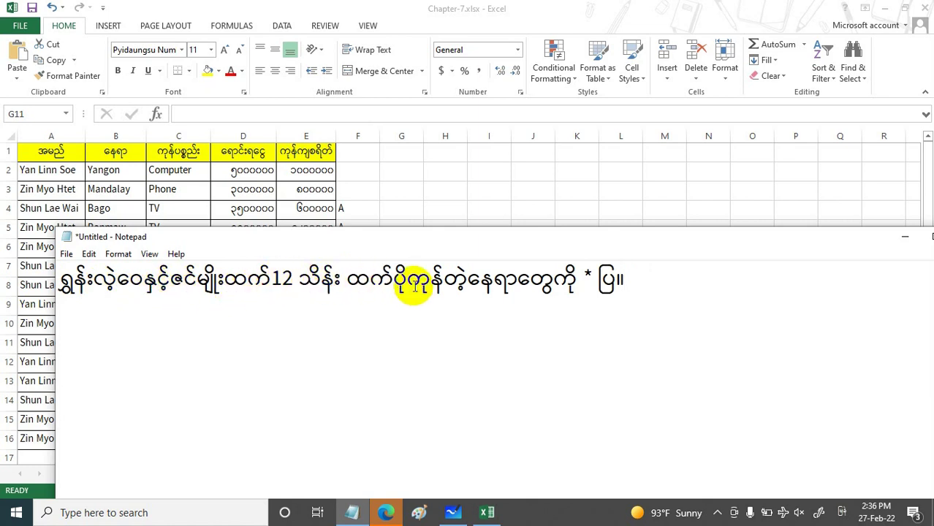
Step: Start a formula with "=if(and(" on a new line below the task statement in Notepad, using English input
drag(411, 241, 438, 194)
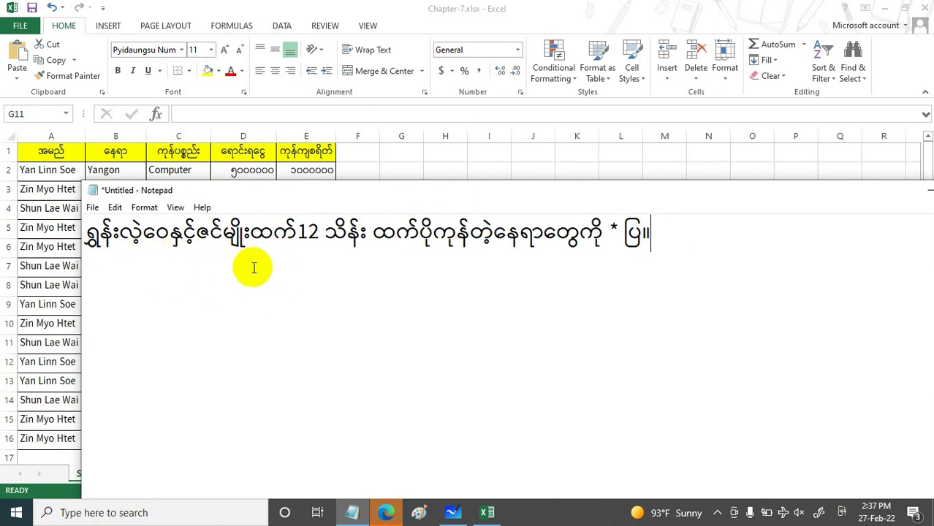
key(Return)
text(=ငိ)
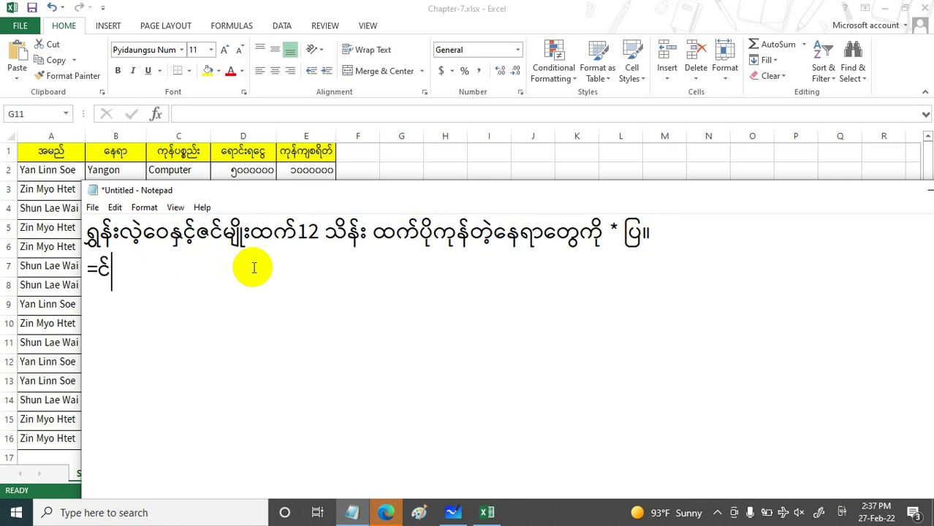
key(BackSpace)
key(super+space)
key(super+space)
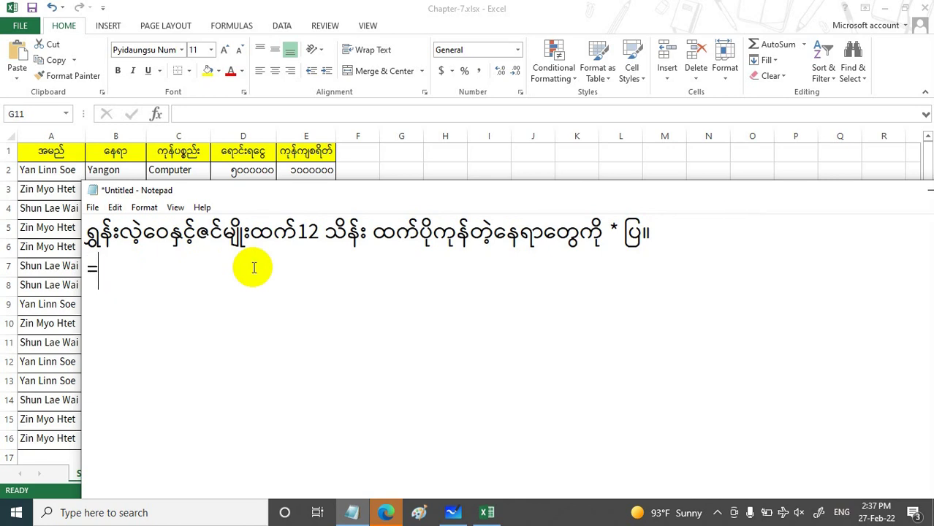
text(if(ad)
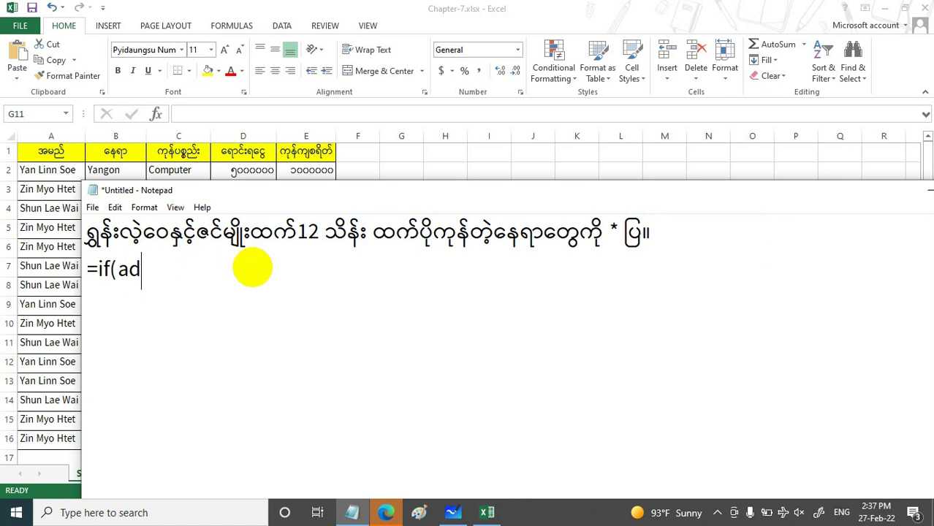
key(BackSpace)
text(nd()
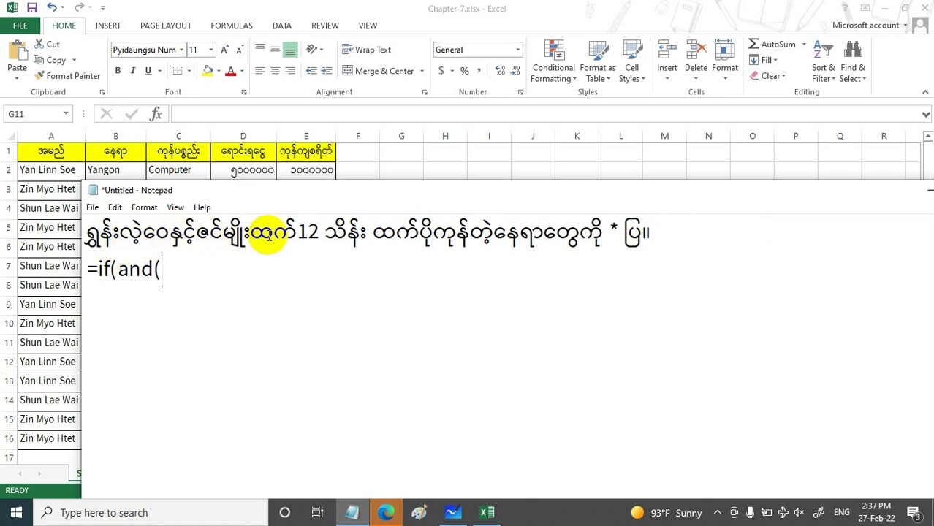
Step: Nest an OR in the AND whose first condition compares a2 with the quoted full name of the first salesperson
text(or(a2)
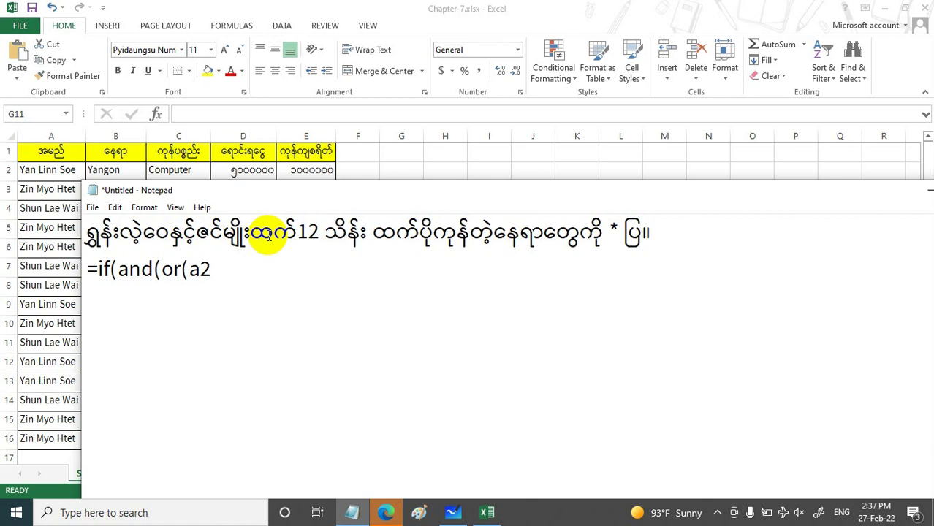
text(="Shu)
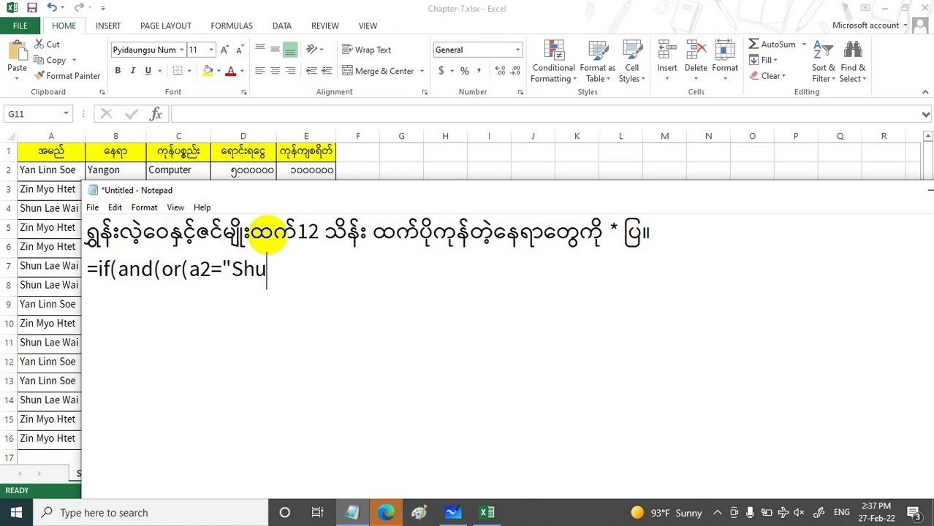
text(n Lae Wai")
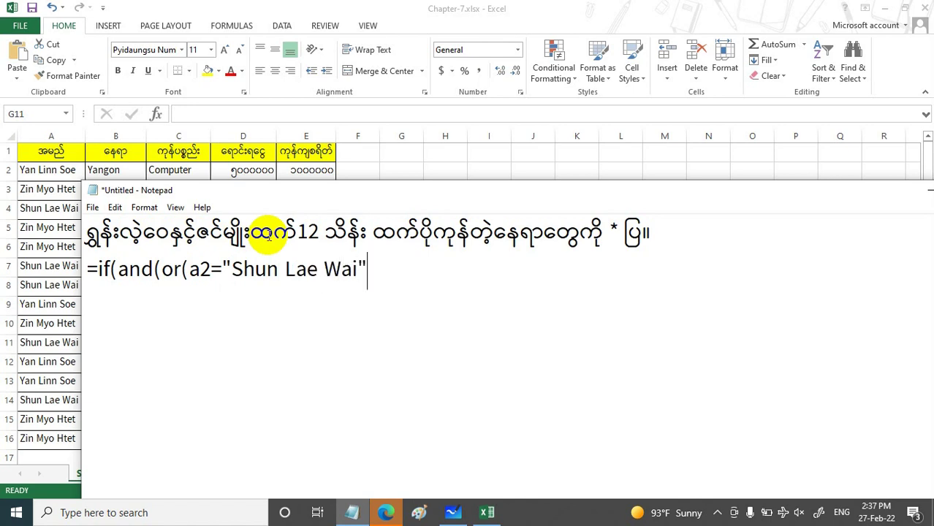
text('A)
key(BackSpace)
key(BackSpace)
Step: Add a second OR condition comparing a2 with the other salesperson's quoted full name, and close the OR with a comma after it
text(,a2="Z)
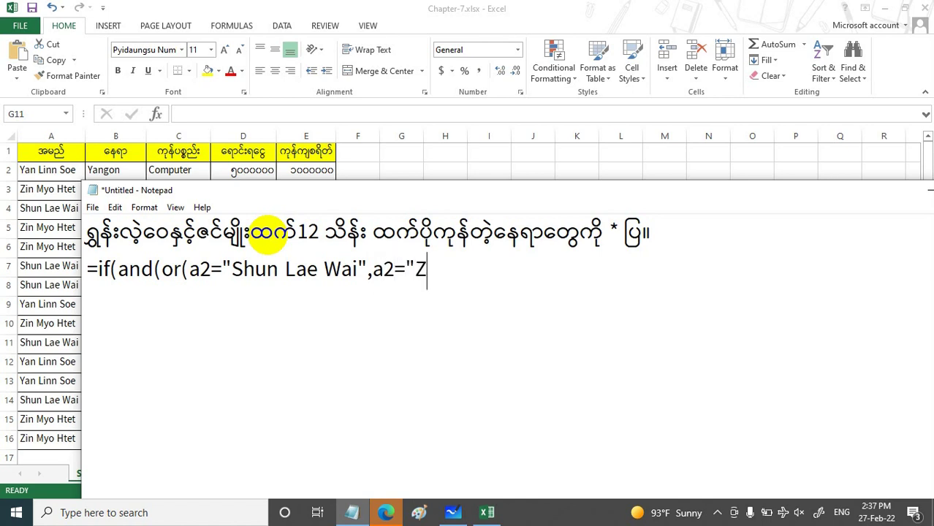
text(in Myo )
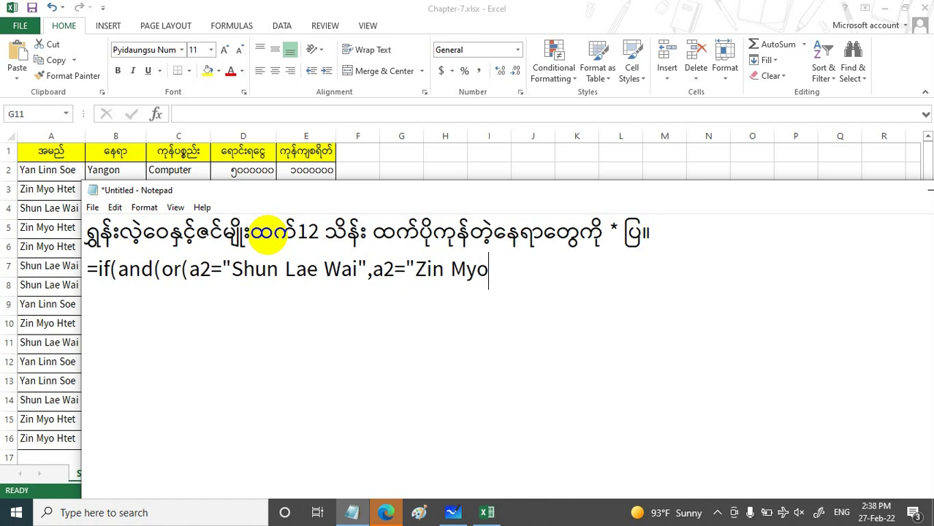
text(Htet")
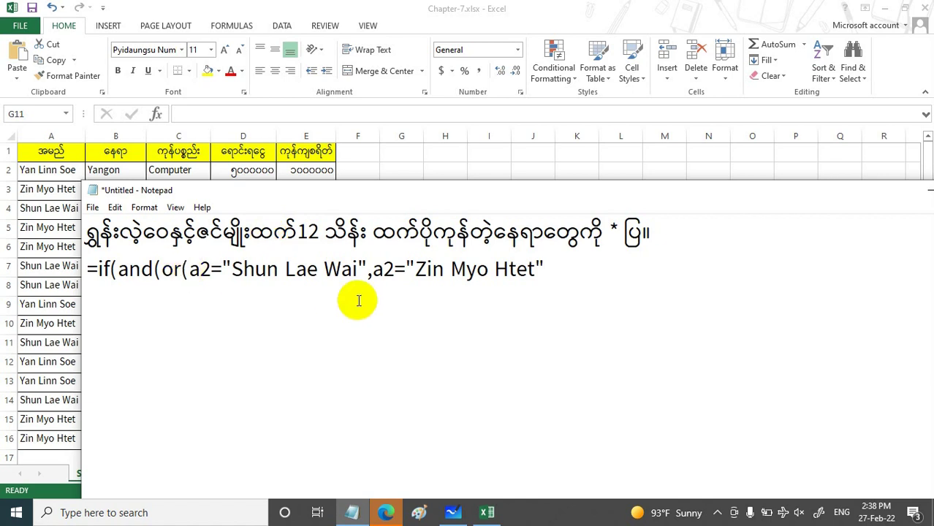
key(super)
text())
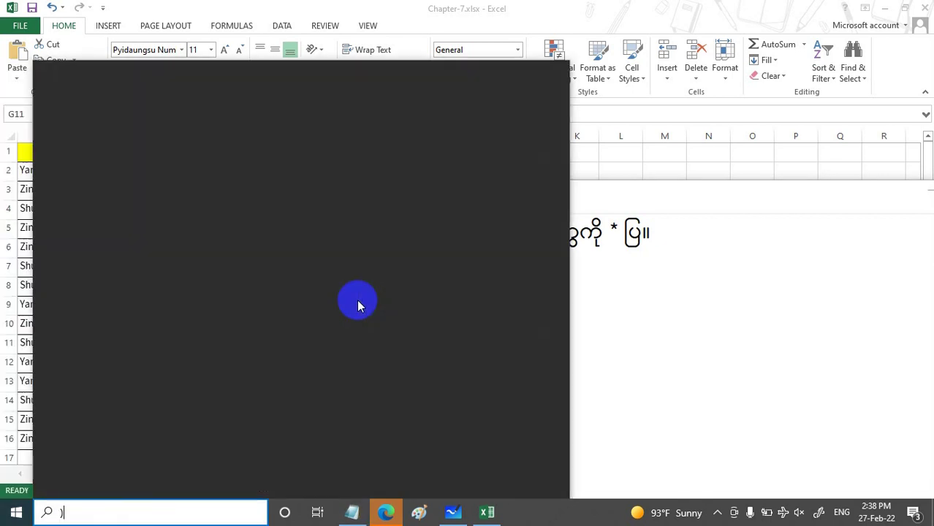
click(684, 282)
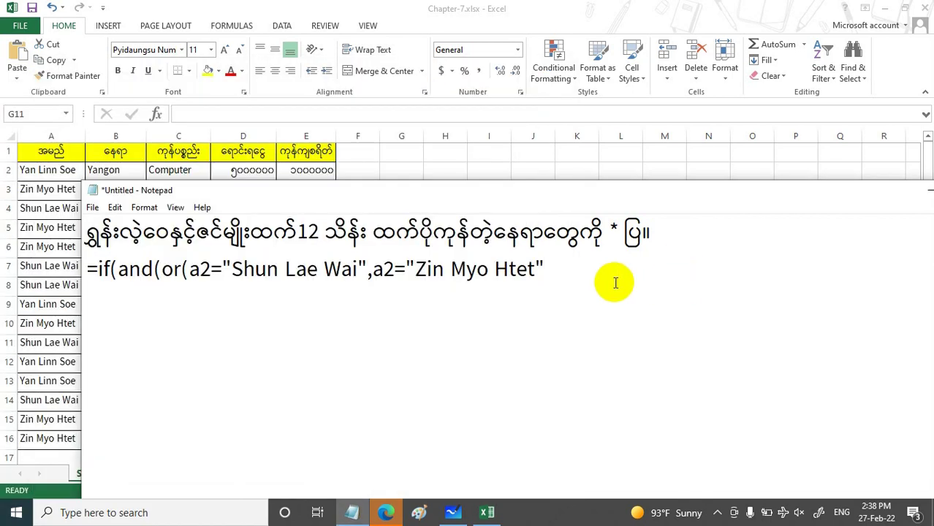
text())
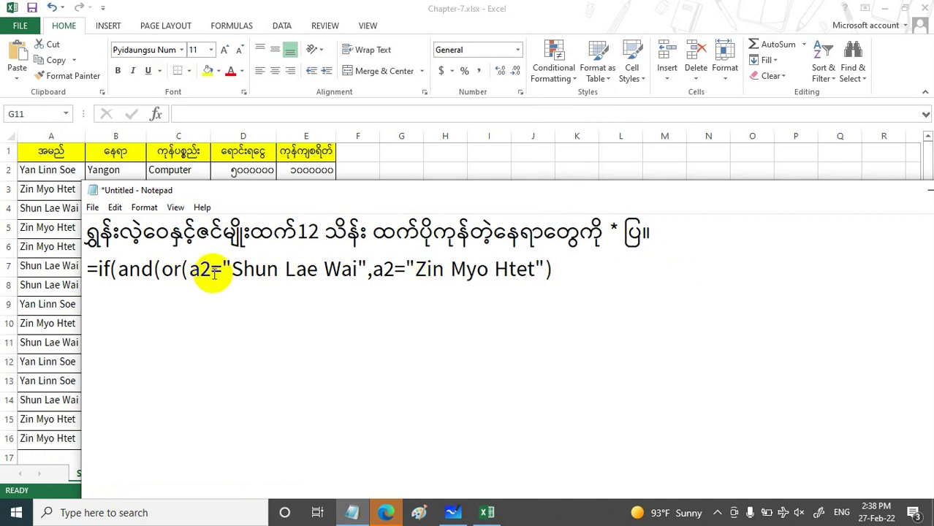
text(,)
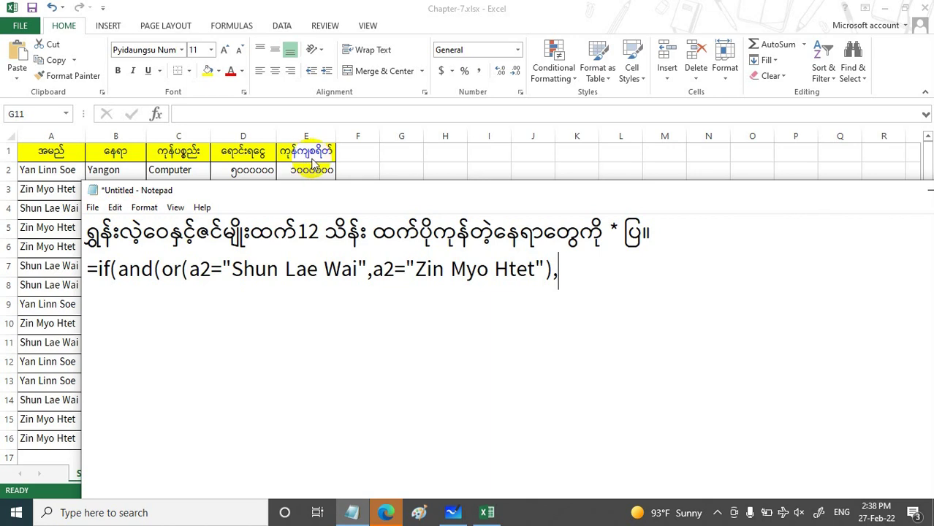
Step: Add E2>1200000 as the second AND condition and close the AND
text(E2=)
key(BackSpace)
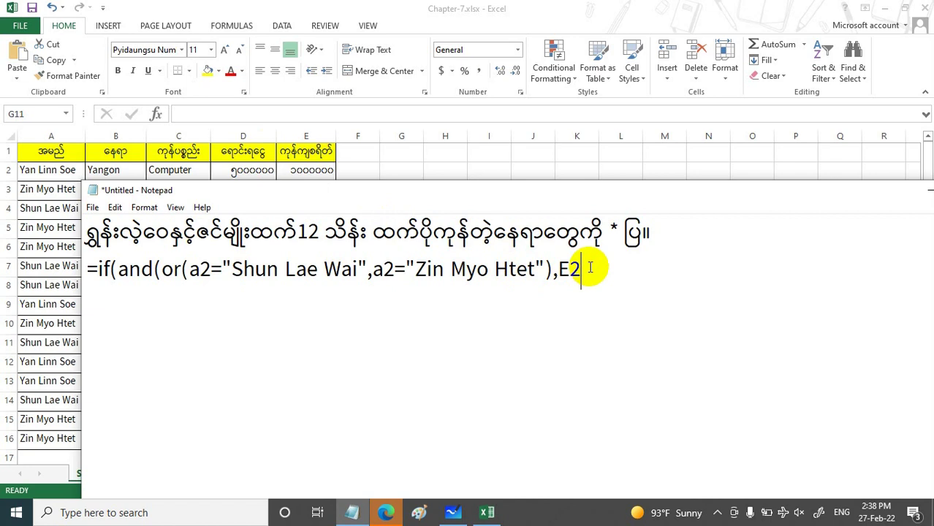
text(>120)
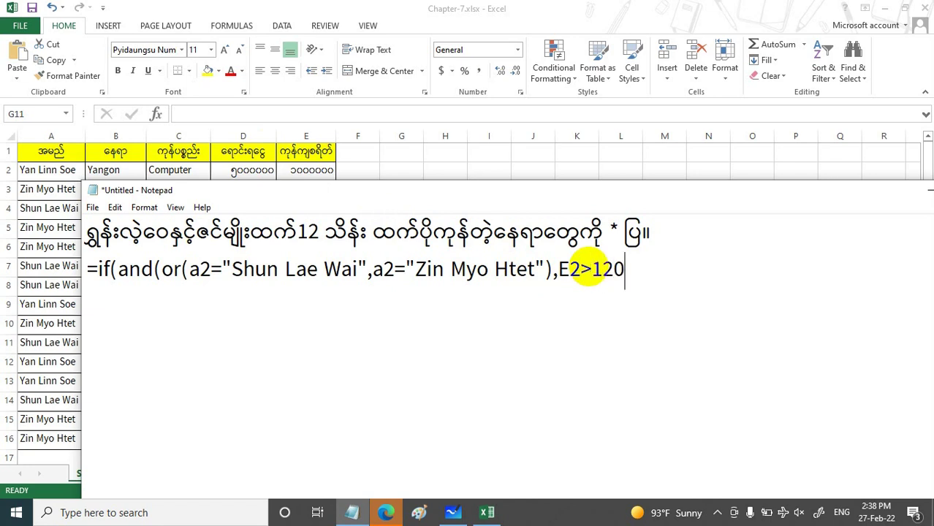
text(0000)
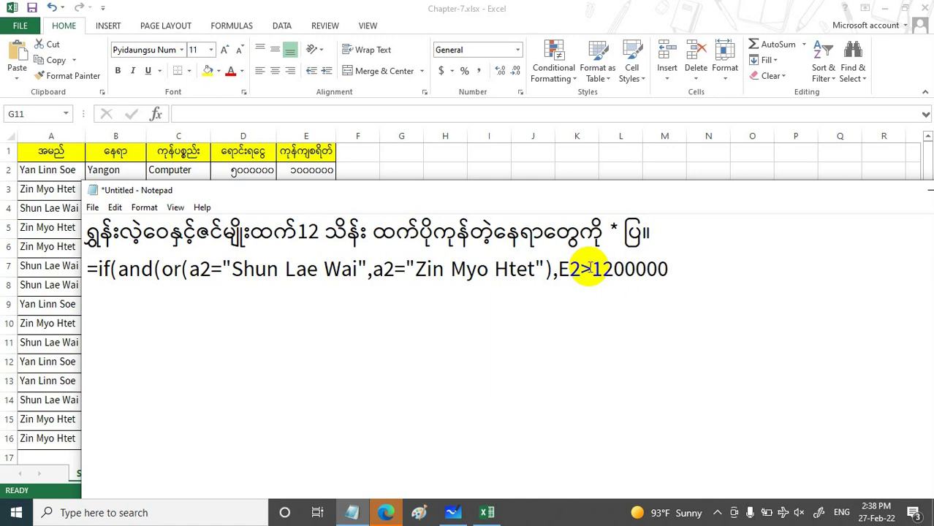
text())
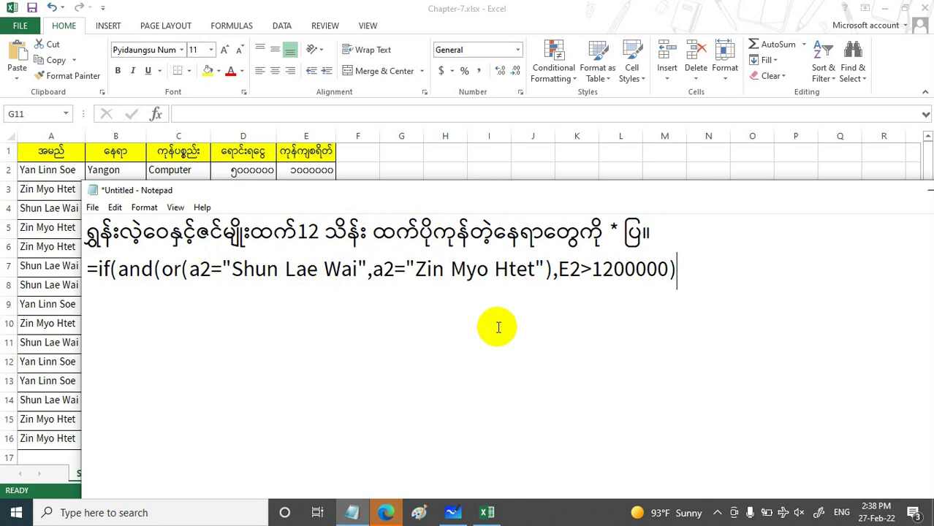
Step: Complete the IF with "*" as the true result and an empty string as the false result, keeping a single closing parenthesis after the OR
text(,)
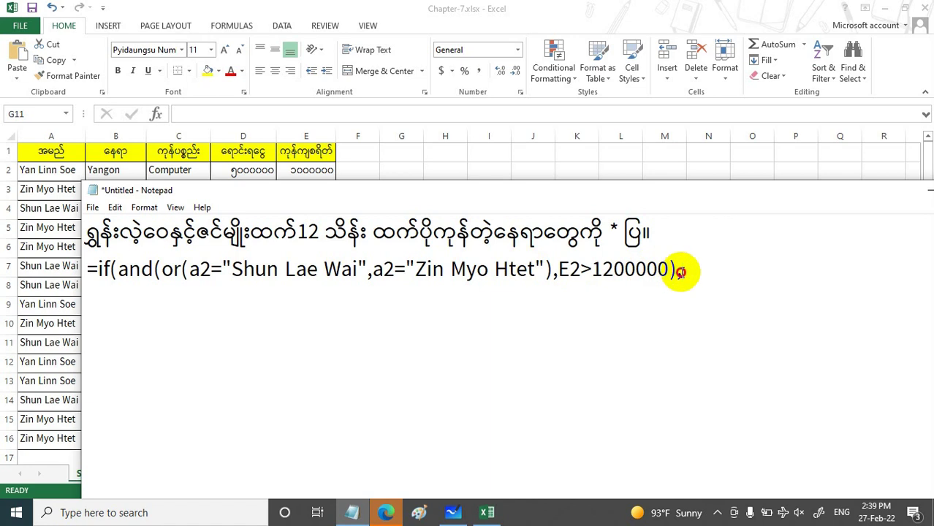
mouse_move(681, 273)
mouse_down()
mouse_move(664, 273)
mouse_move(684, 274)
mouse_up()
click(457, 348)
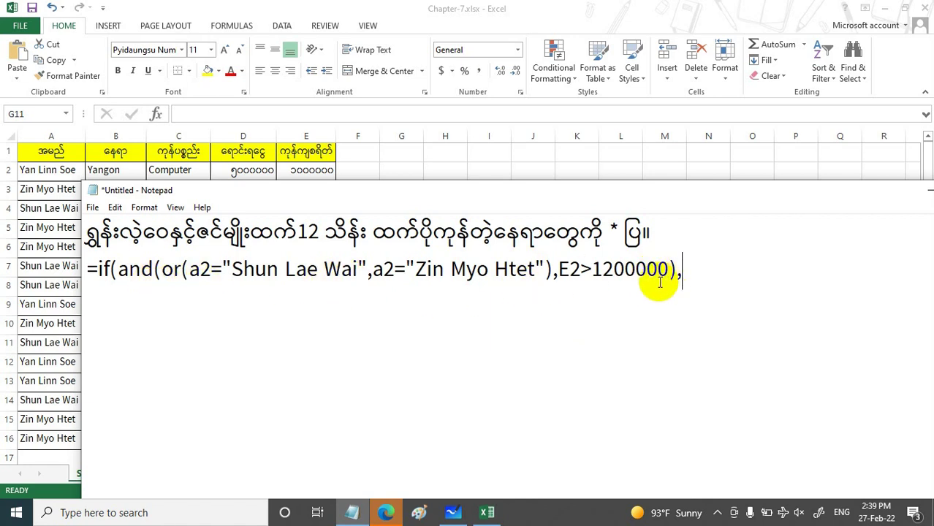
text("*",""))
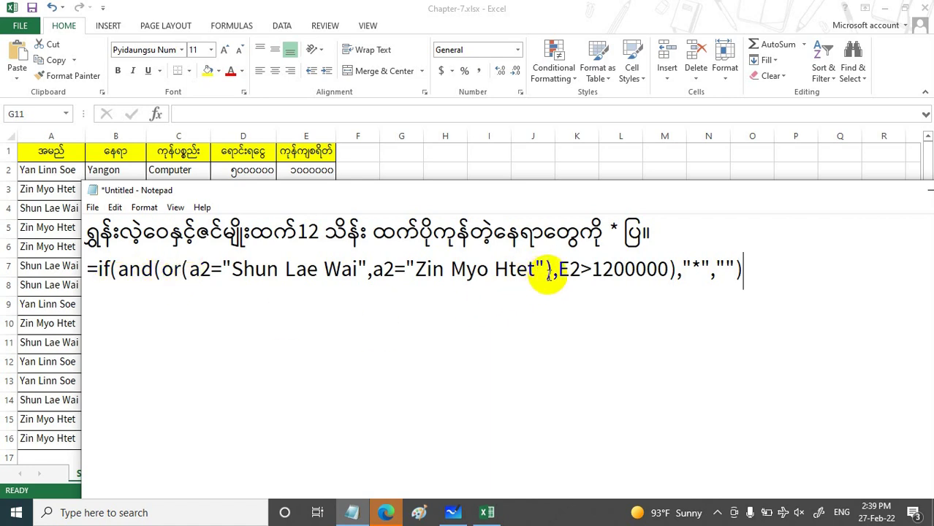
text())
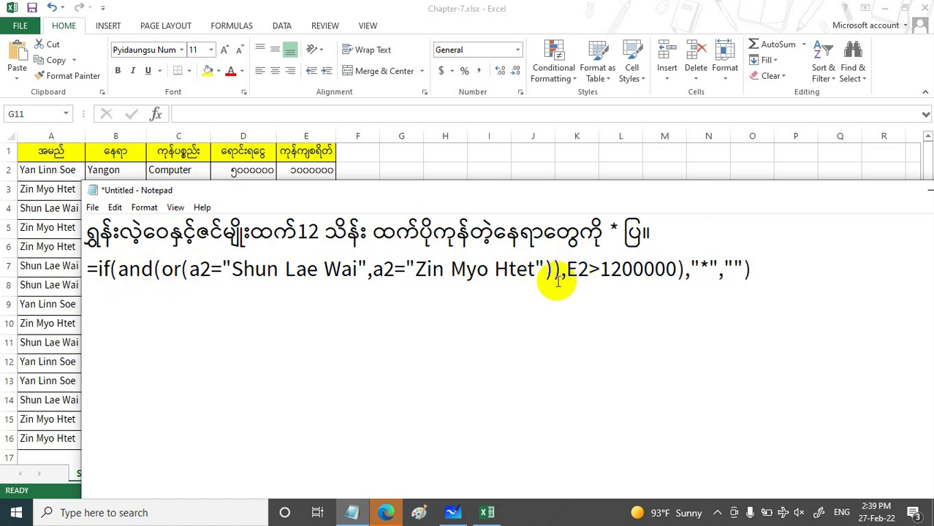
key(BackSpace)
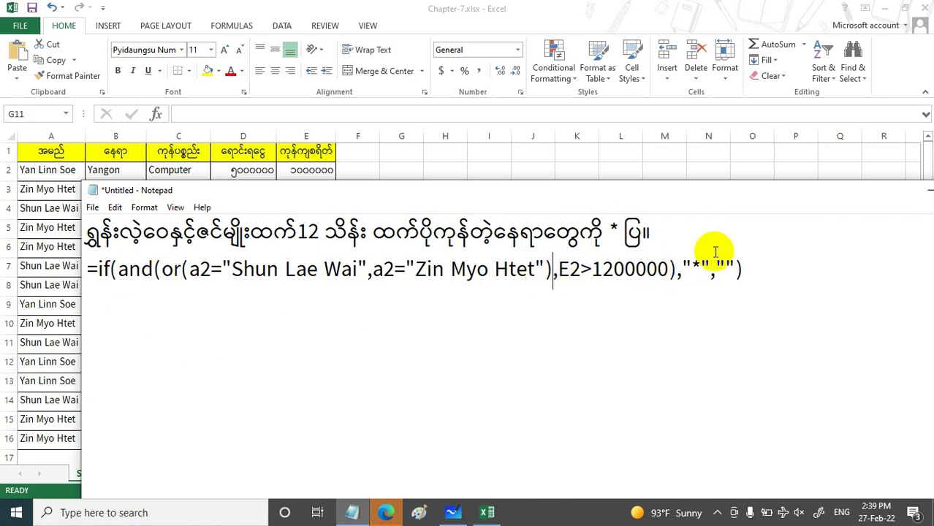
Step: Copy the finished formula from Notepad and enter it in cell G2 of the Excel sheet
drag(753, 269, 27, 290)
key(ctrl+c)
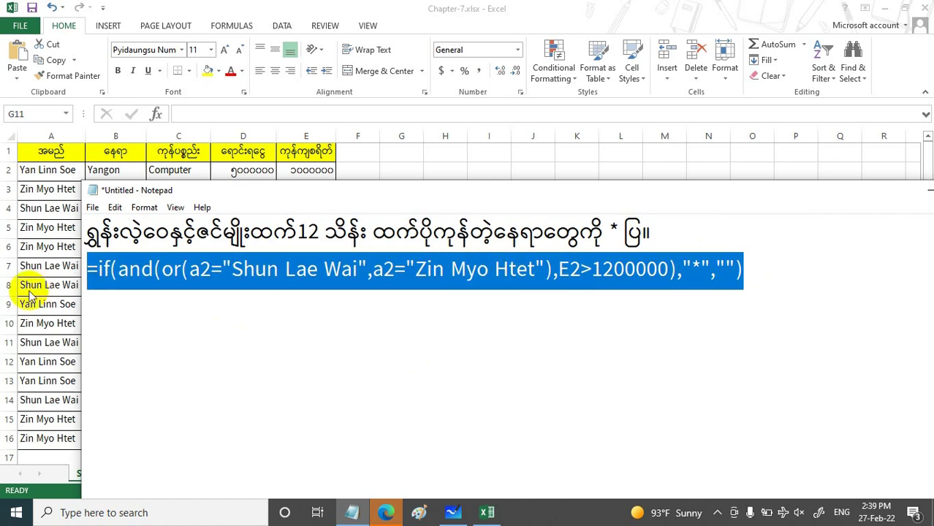
click(929, 194)
click(361, 175)
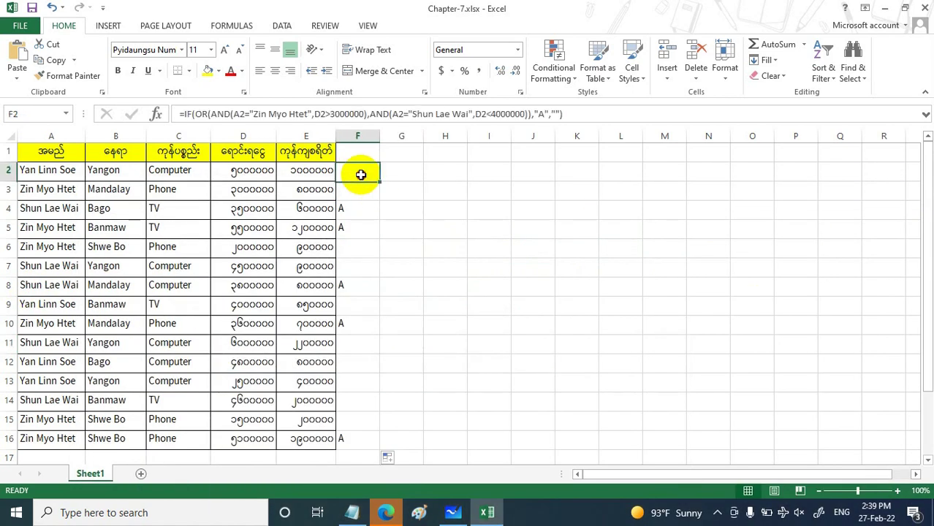
click(395, 173)
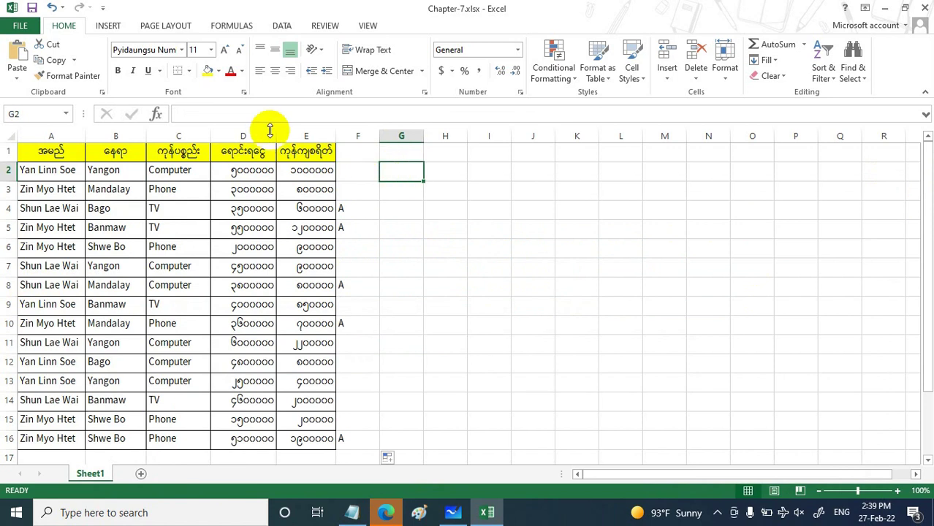
click(217, 119)
key(ctrl+v)
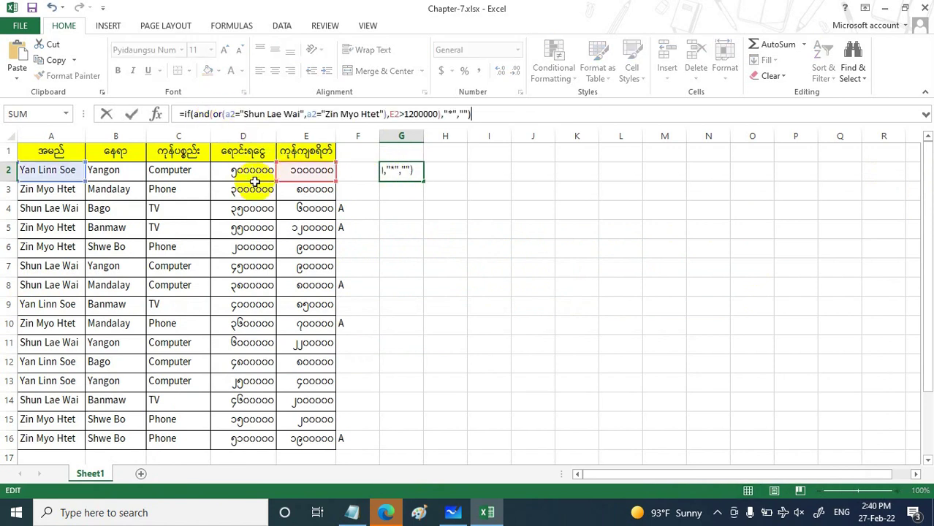
key(Return)
Step: Fill the formula in G2 down to G16
click(401, 170)
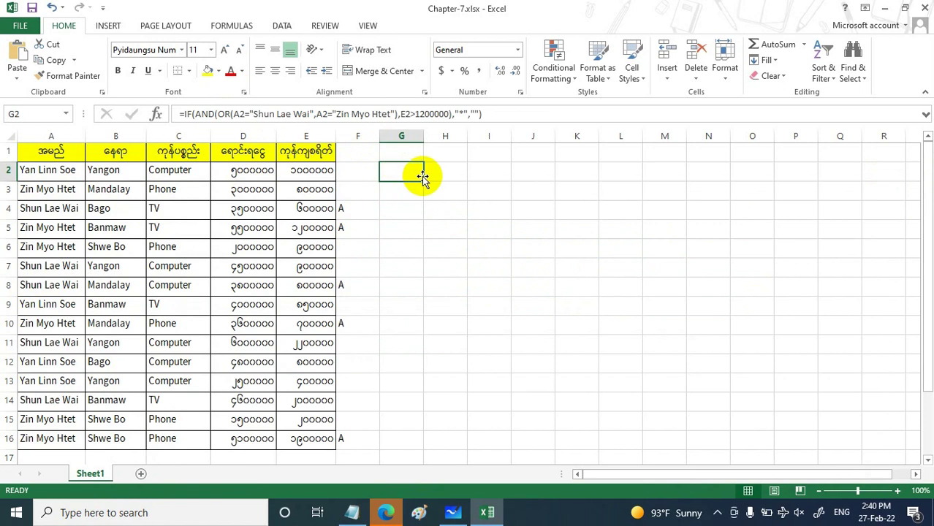
drag(423, 180, 433, 442)
click(436, 418)
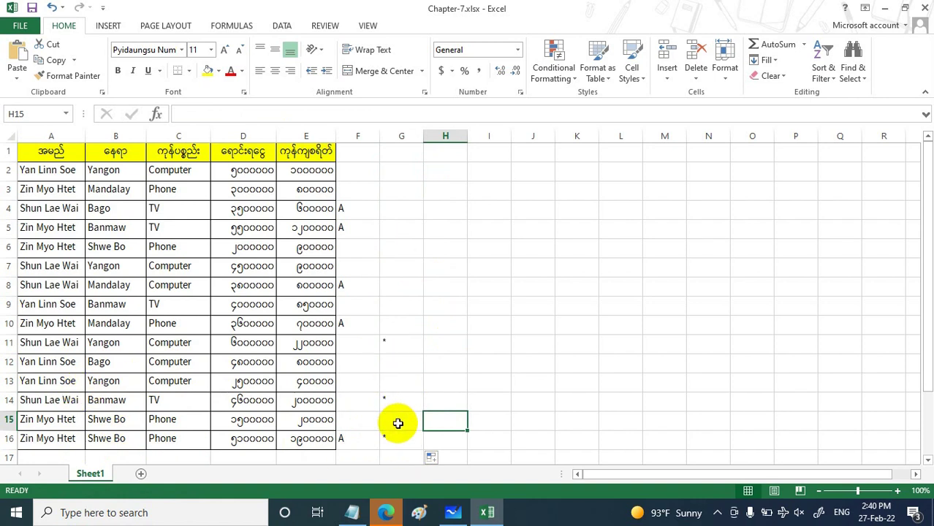
Step: Switch to Notepad and start a new line below the formula with the Pyidaungsu MM keyboard turned on
click(351, 512)
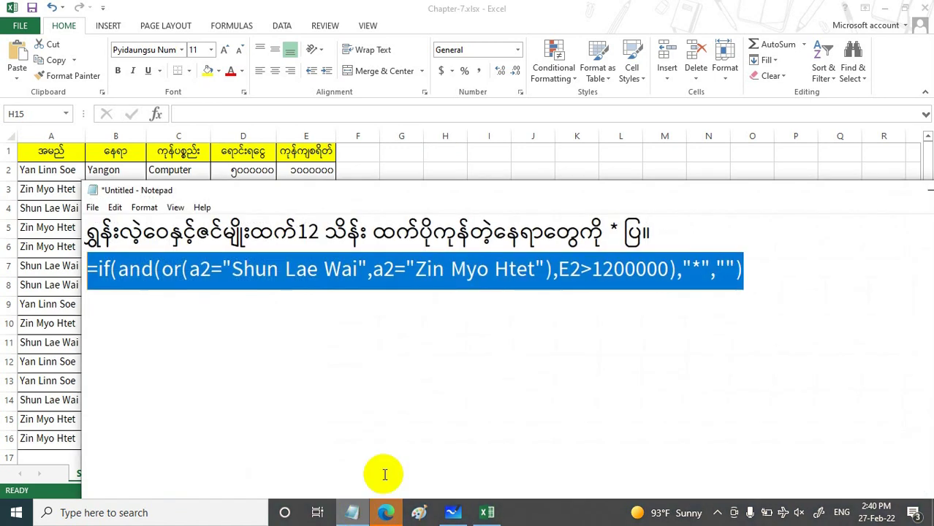
drag(765, 278, 709, 278)
click(786, 311)
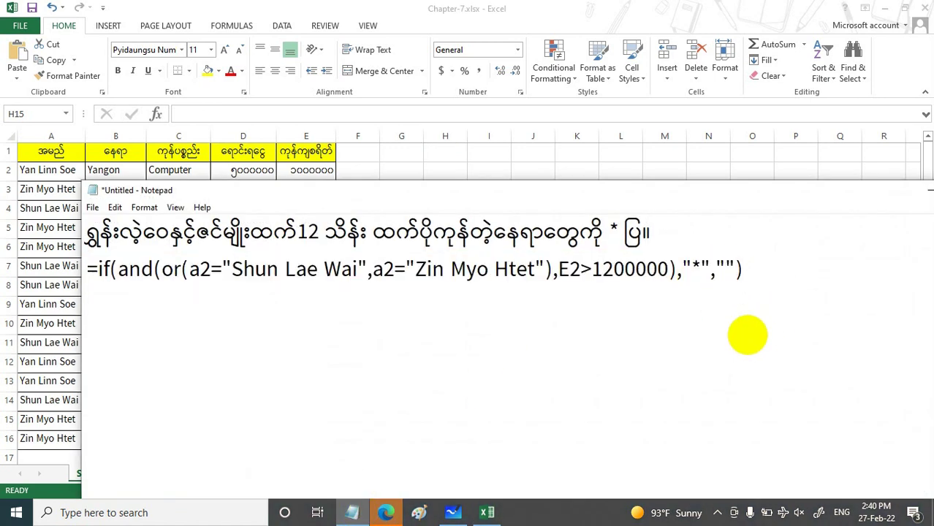
text(Z)
key(BackSpace)
key(ctrl+space)
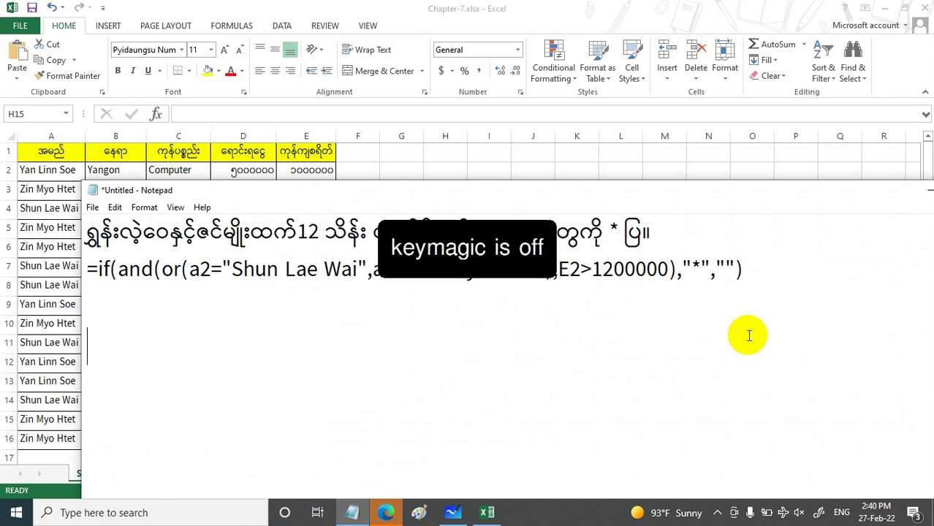
text(Z)
key(ctrl+space)
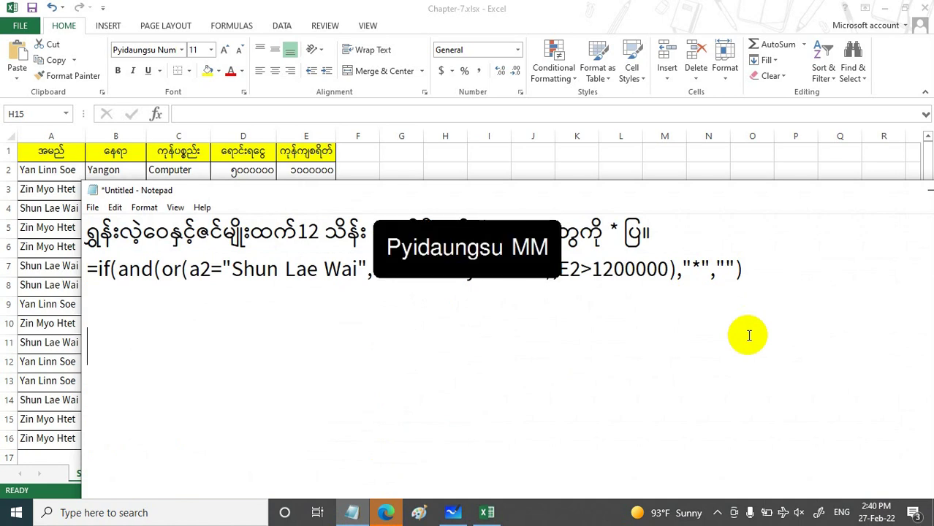
key(ctrl+space)
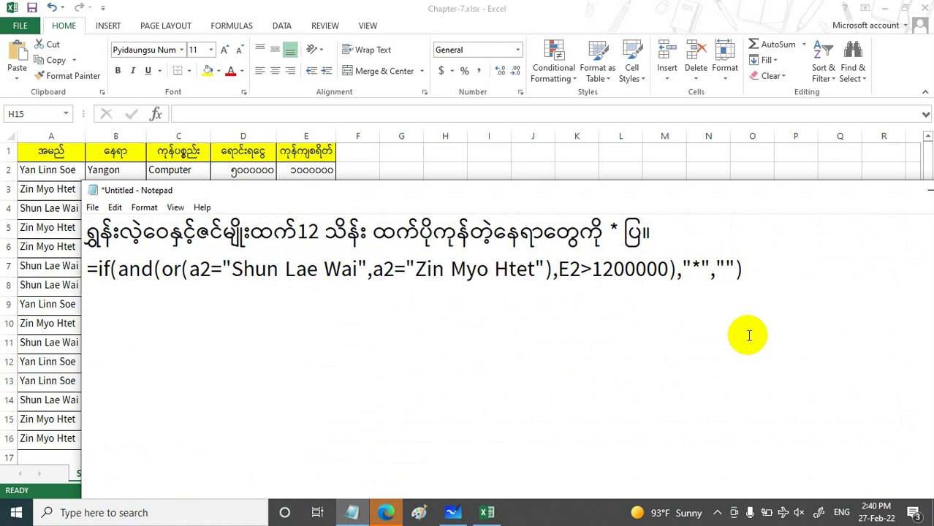
key(ctrl+space)
Step: Begin the next task sentence in Burmese with the first salesperson's name, followed by "ရွှေဘိုမှာ ဖုန်း"
text(ဓ)
text(င်မျိုး)
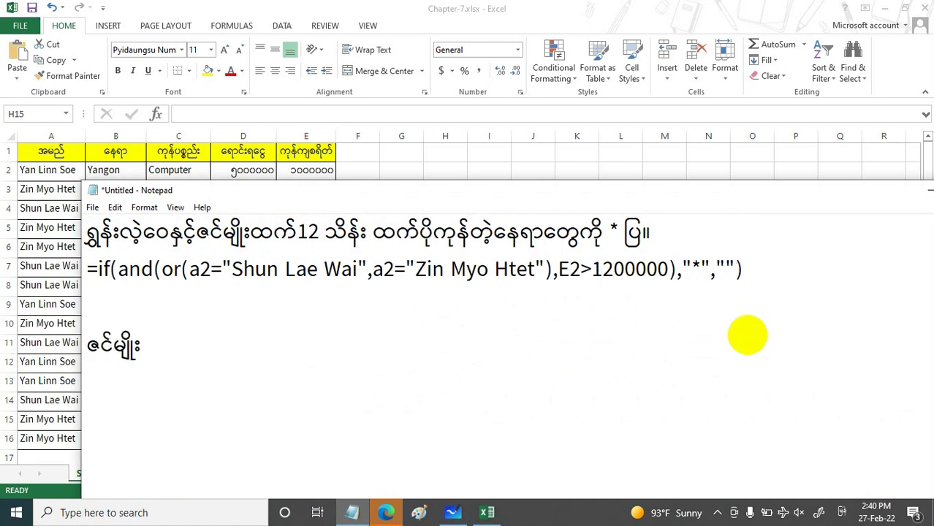
text(ထက် ရေ၍ွ)
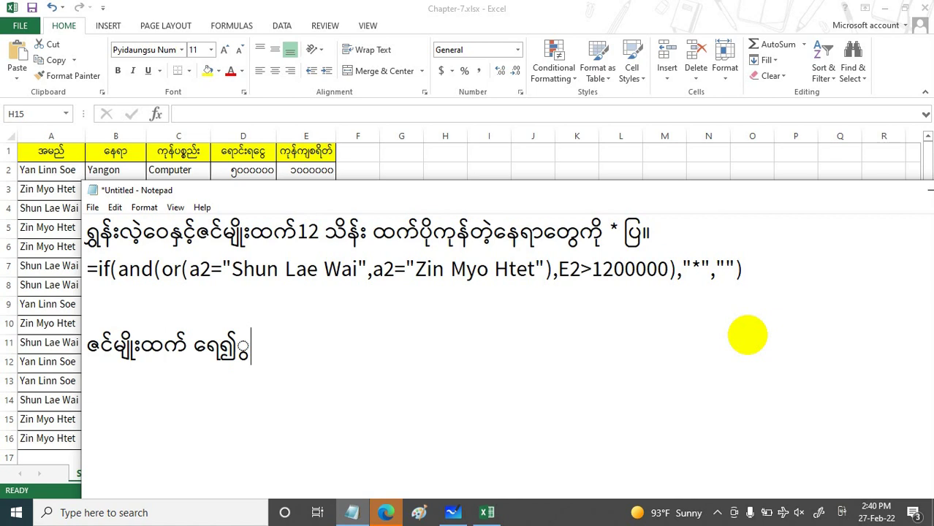
key(BackSpace)
key(BackSpace)
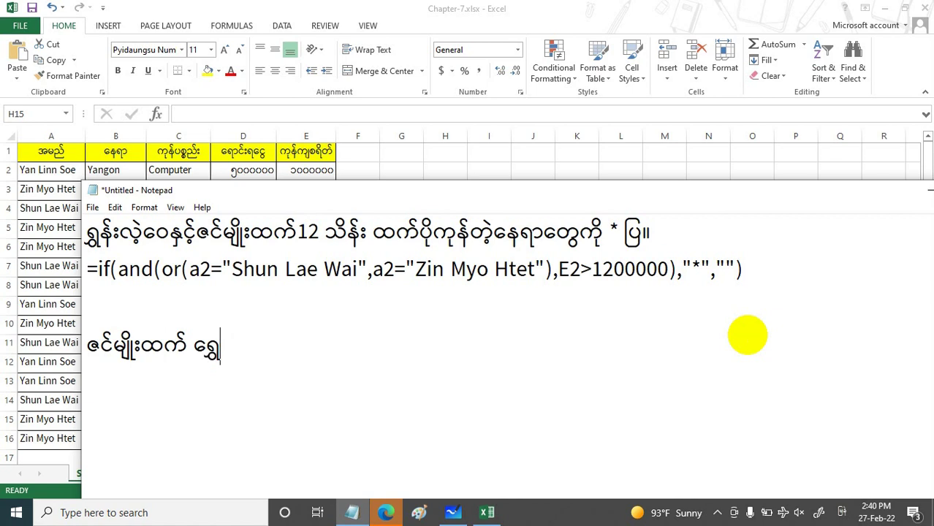
text(ဘိုမှာ ဖုနး်ေ)
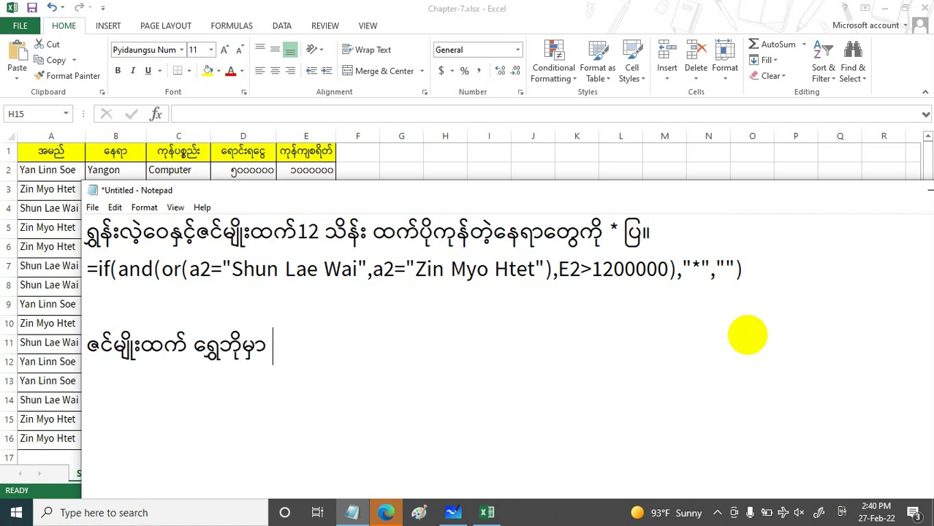
key(BackSpace)
key(BackSpace)
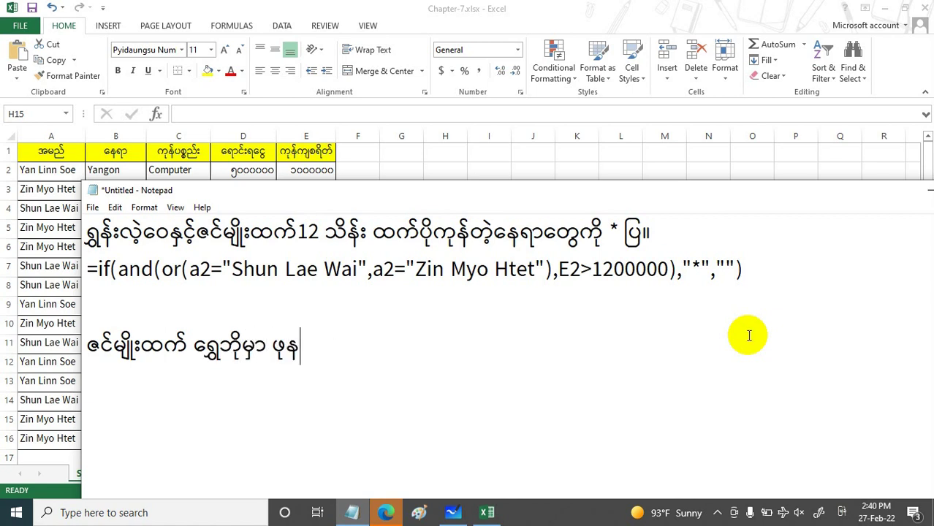
Step: Complete the first condition of the sentence with "ရောင်းရလျှင် ဖြစ်စေ"
text(ရောင်း)
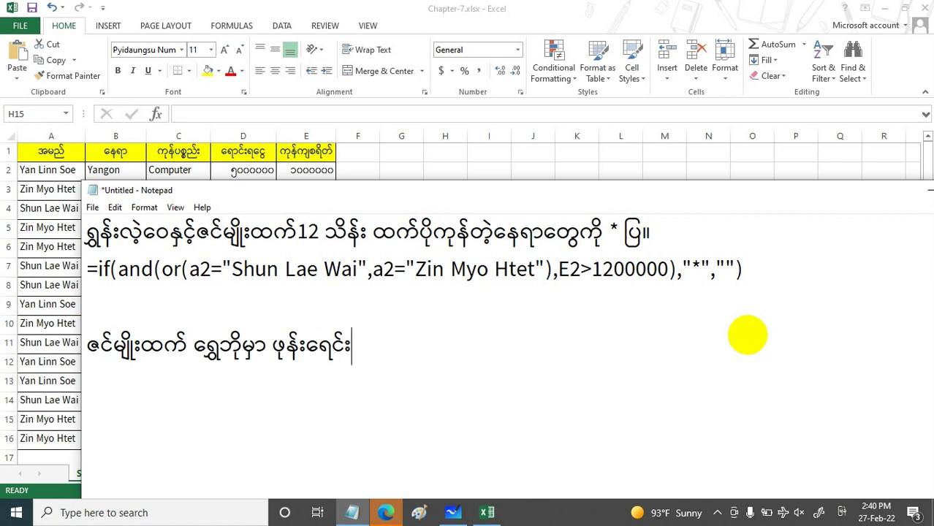
text(ရလ)
key(BackSpace)
key(BackSpace)
key(BackSpace)
key(BackSpace)
key(BackSpace)
text(ာင်းရ)
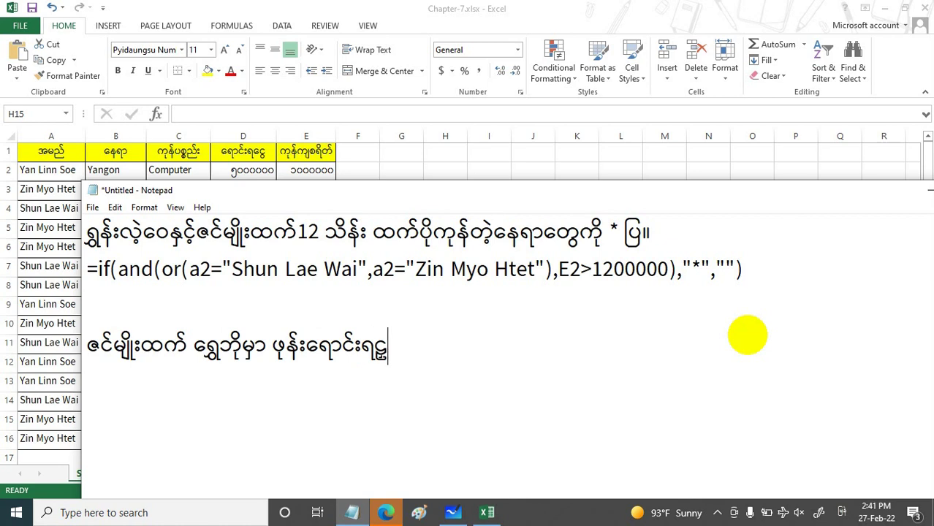
key(BackSpace)
text(ရငွ)
key(BackSpace)
text(လှှ)
key(BackSpace)
text(ျင)
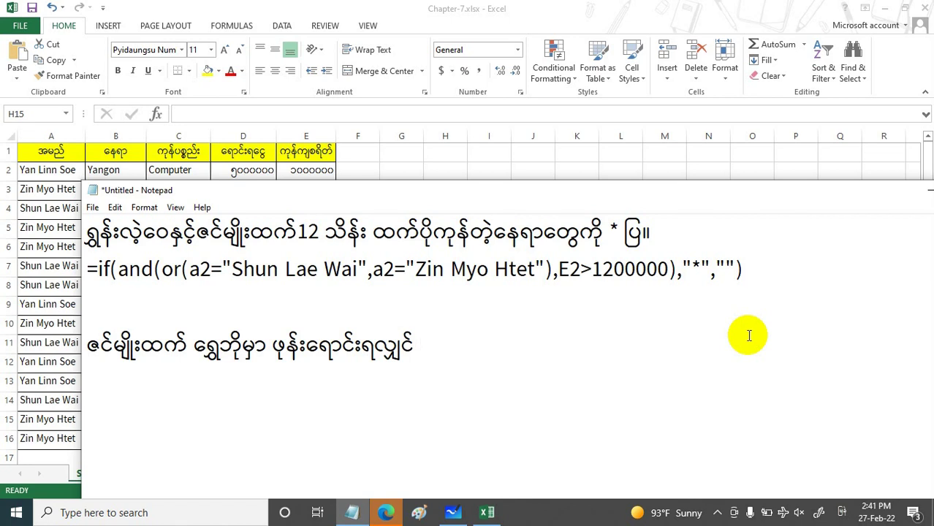
text( ဖြစ်စေ)
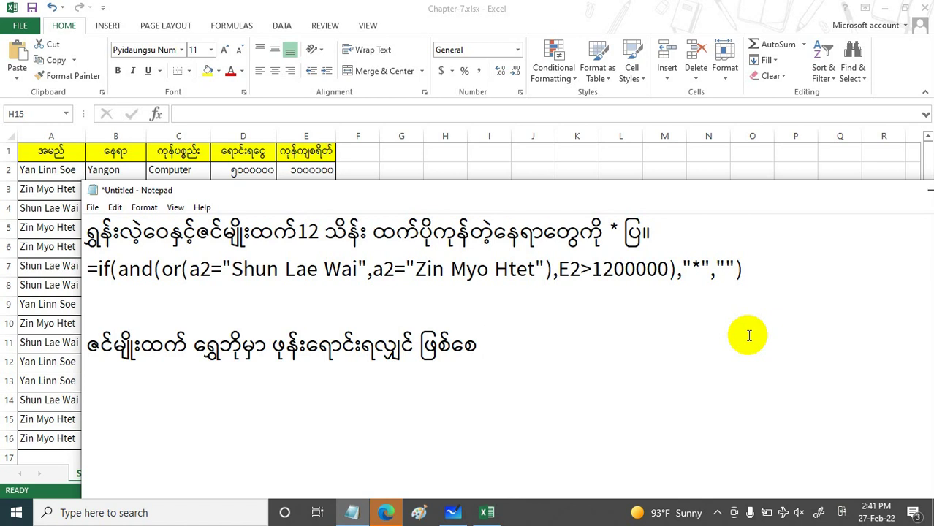
Step: Add the second salesperson's name in Burmese after the first condition
text( ရ၍ွ)
key(BackSpace)
key(BackSpace)
text(ှန်)
key(BackSpace)
text(န်)
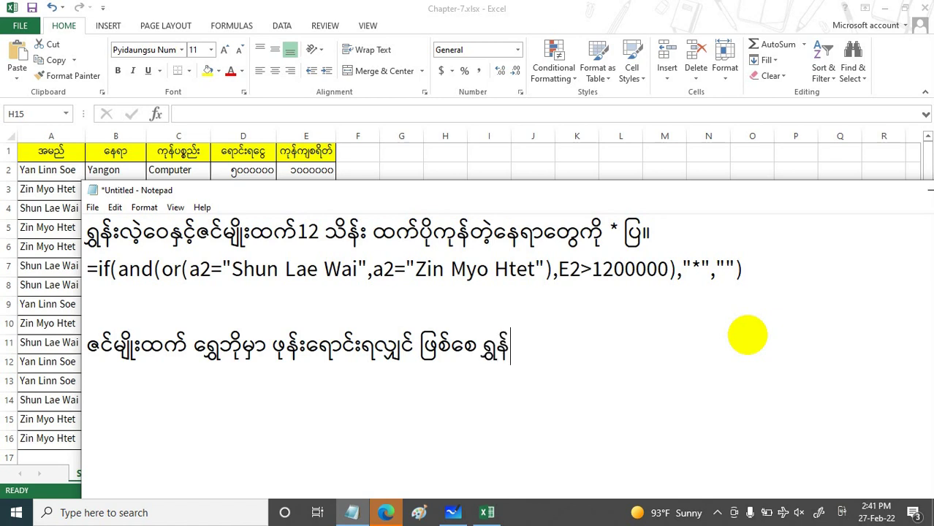
text(းလဲ့ဝေ)
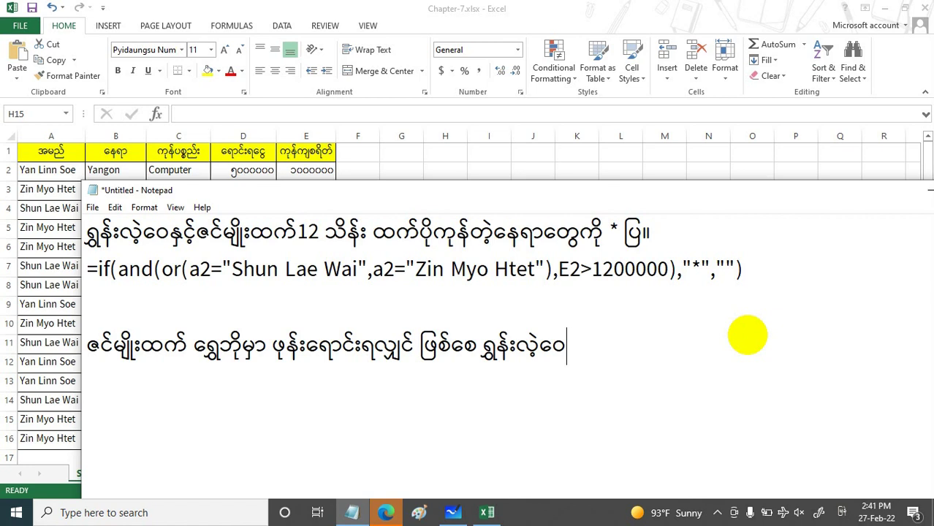
Step: Write the second salesperson's condition as "ရန်ကုန်မှာ ကွန်းပျူတာရောင်းရလျှင် ဖြစ်စေ"
text(ရန်ကုနမ)
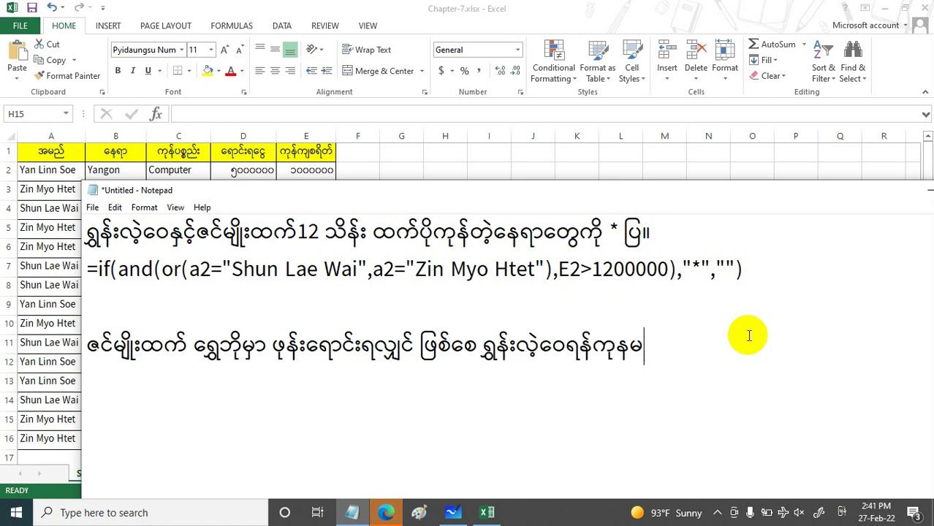
key(BackSpace)
text(်မှာ ကွန်းပျူ)
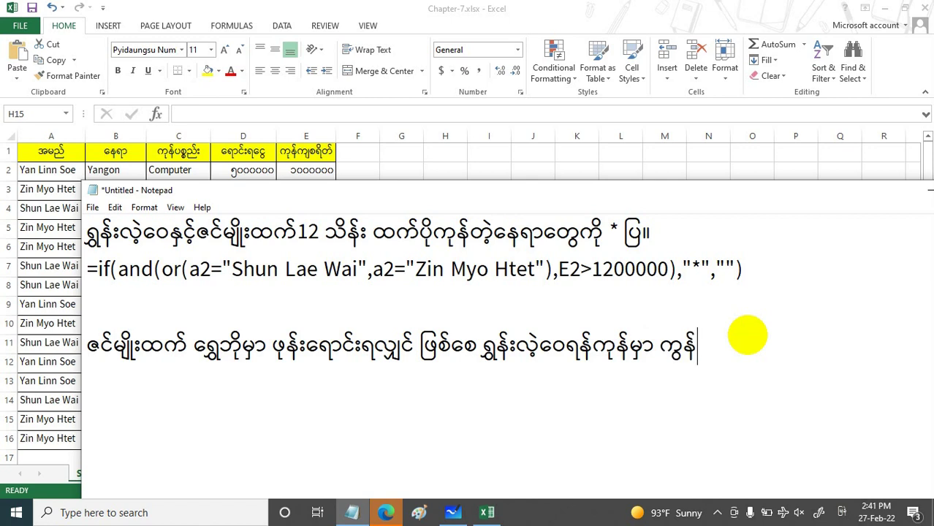
text(တာ)
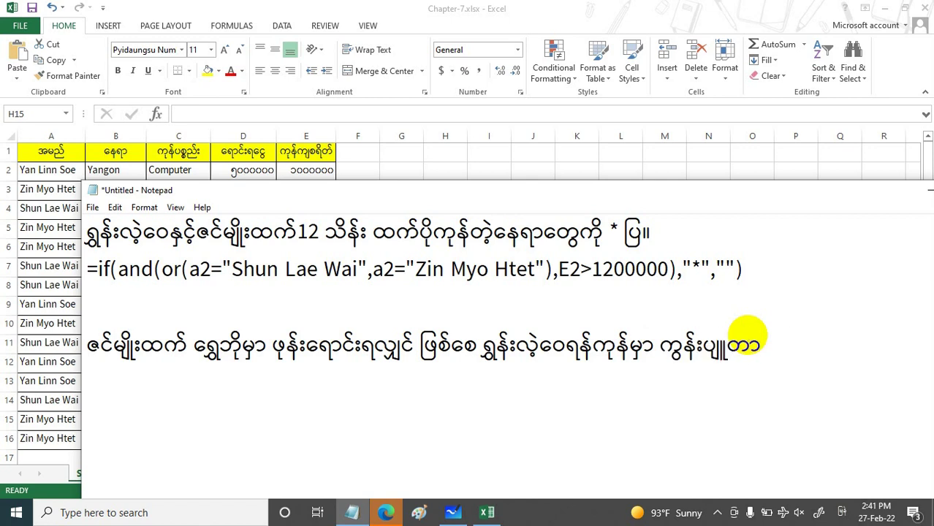
text(ရောင်းရလှ)
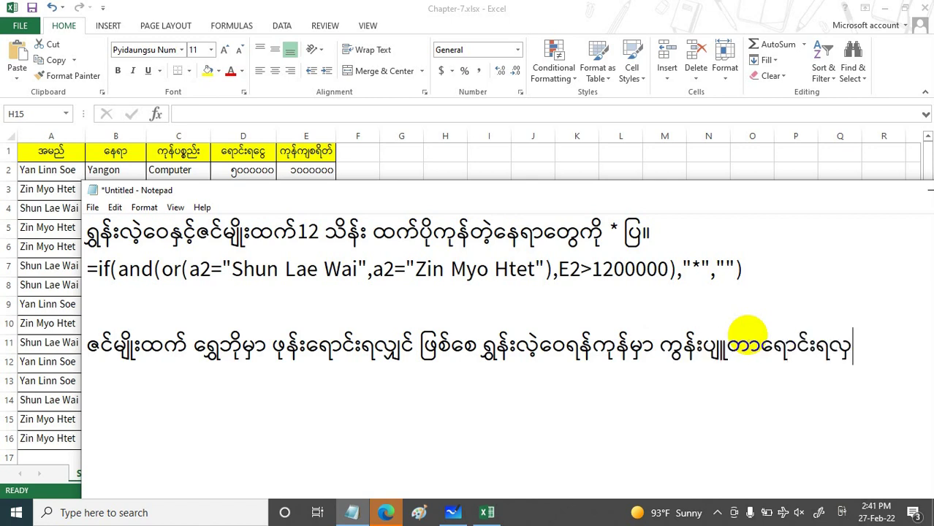
text(ျင် ဖြစ်စေ)
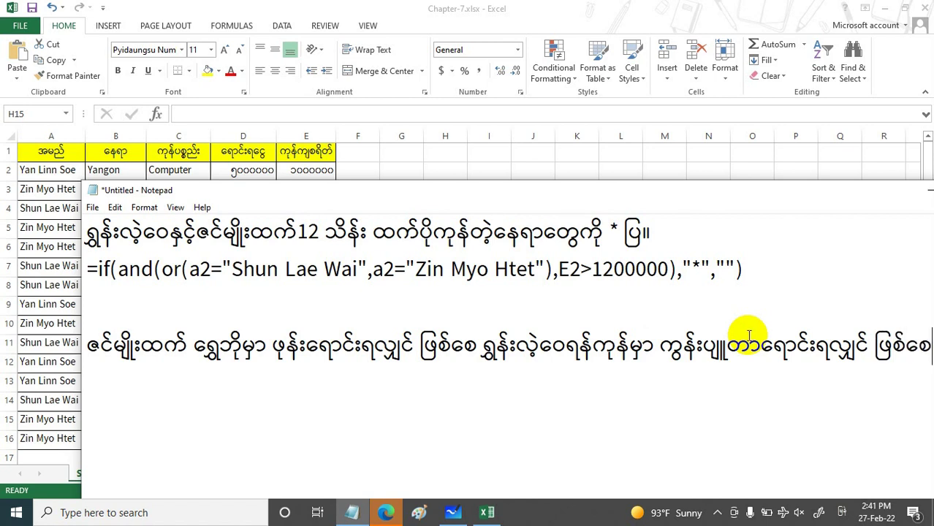
Step: End the task sentence with "* ပြ။" and reposition the Notepad window so the whole line fits on screen
drag(733, 189, 638, 190)
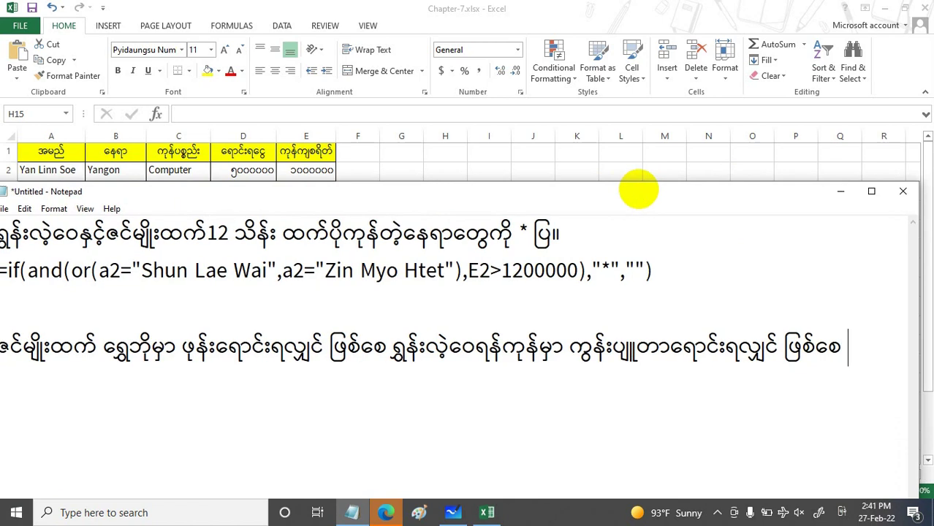
text(* ပြ။)
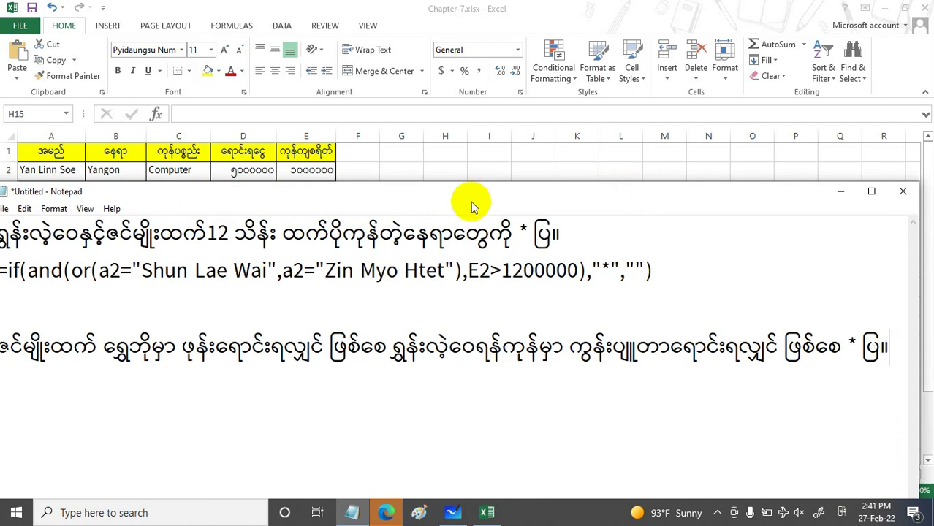
drag(471, 198, 494, 151)
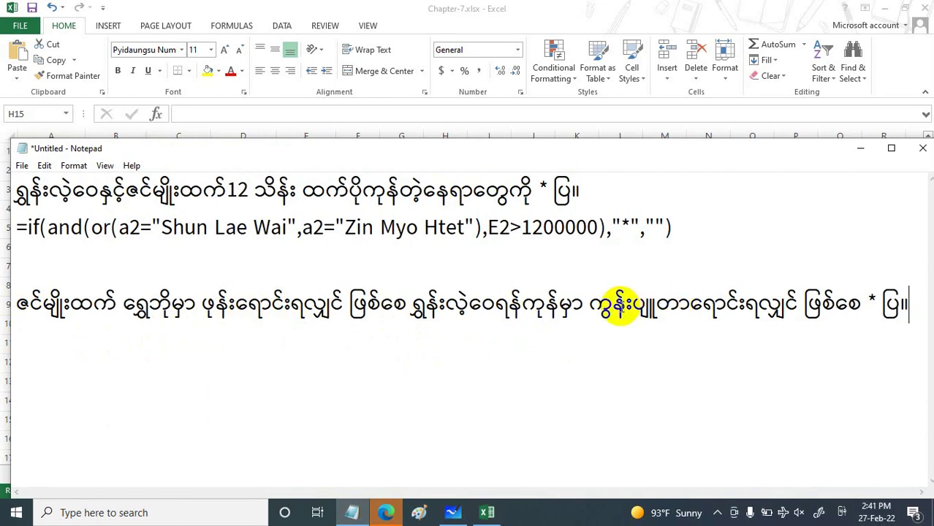
Step: Correct the computer word to "ကွန်ပျူတာ" and separate the second salesperson's name from "ရန်ကုန်မှာ" with a space
click(628, 307)
key(BackSpace)
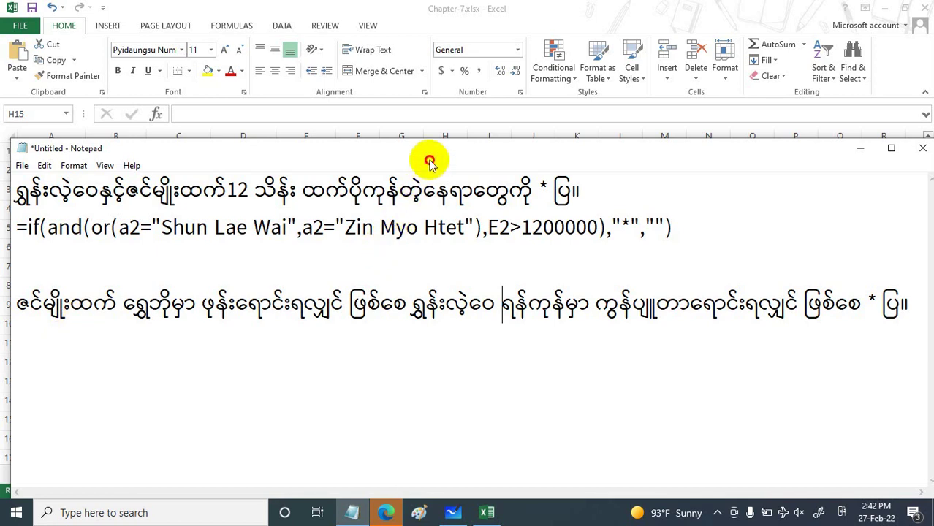
drag(197, 149, 274, 132)
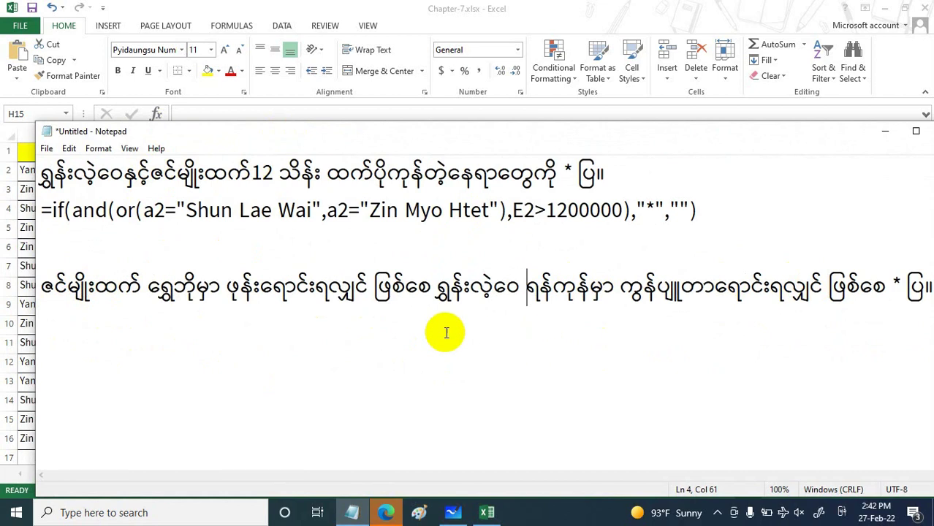
drag(450, 133, 443, 171)
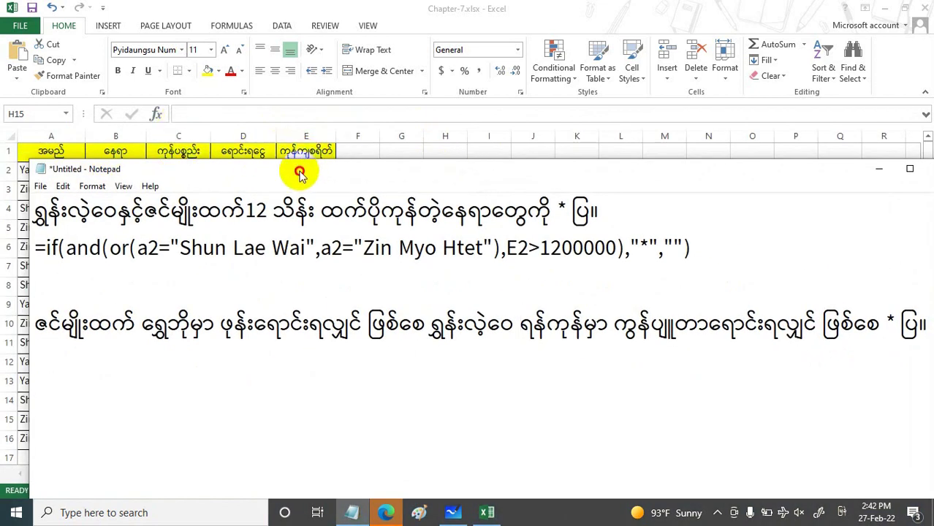
drag(301, 170, 280, 149)
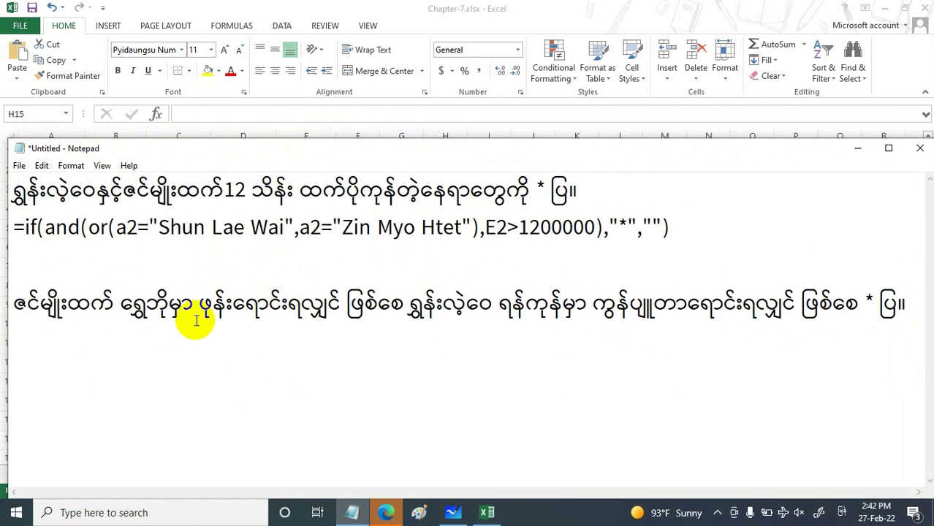
click(906, 312)
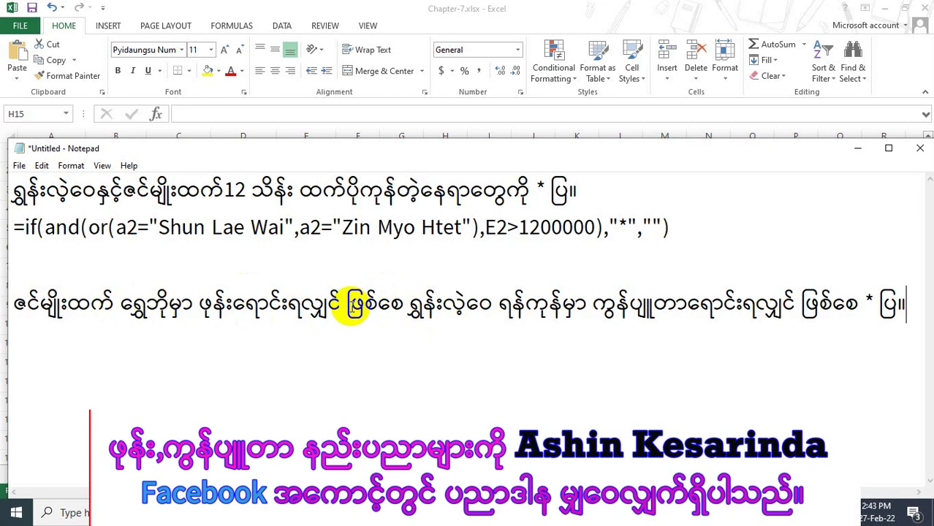
Step: Return to the Excel sheet and clear the previous results from F1:G16
click(858, 149)
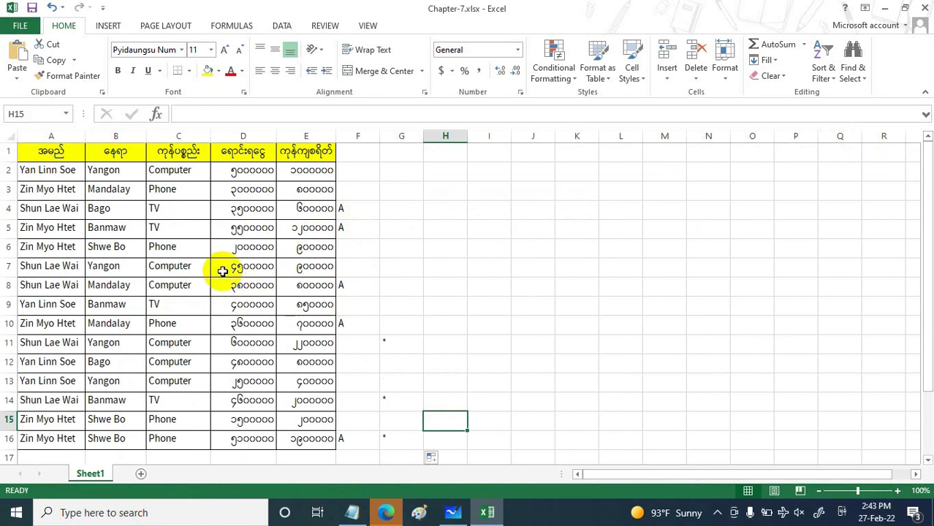
drag(355, 150, 404, 451)
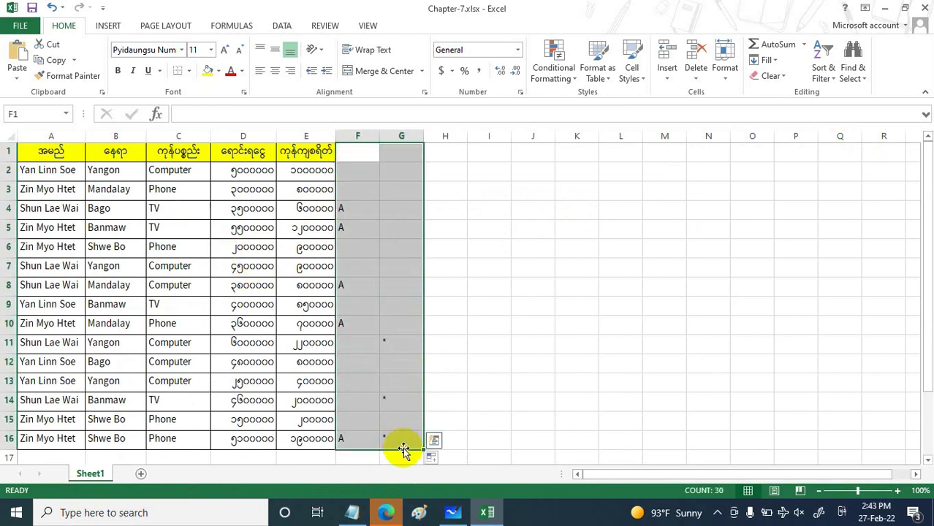
key(BackSpace)
click(438, 400)
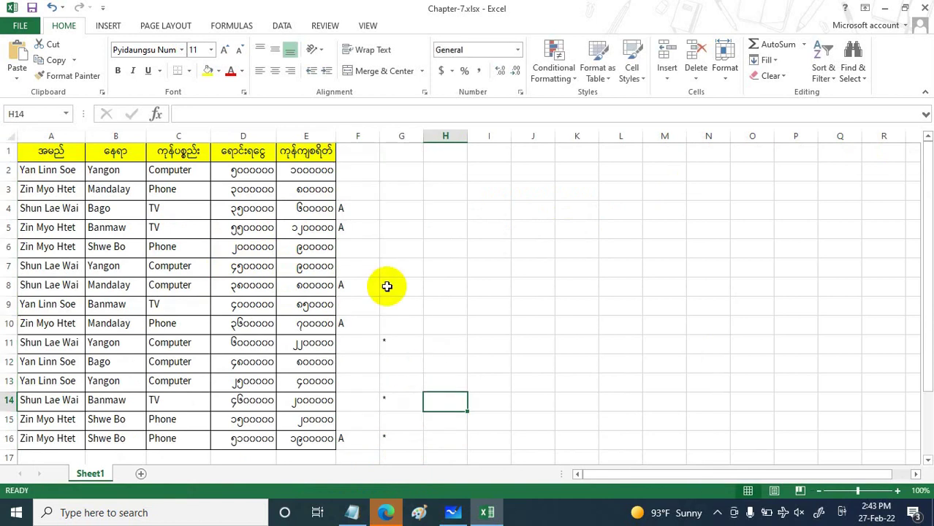
drag(341, 148, 396, 448)
key(Delete)
click(569, 365)
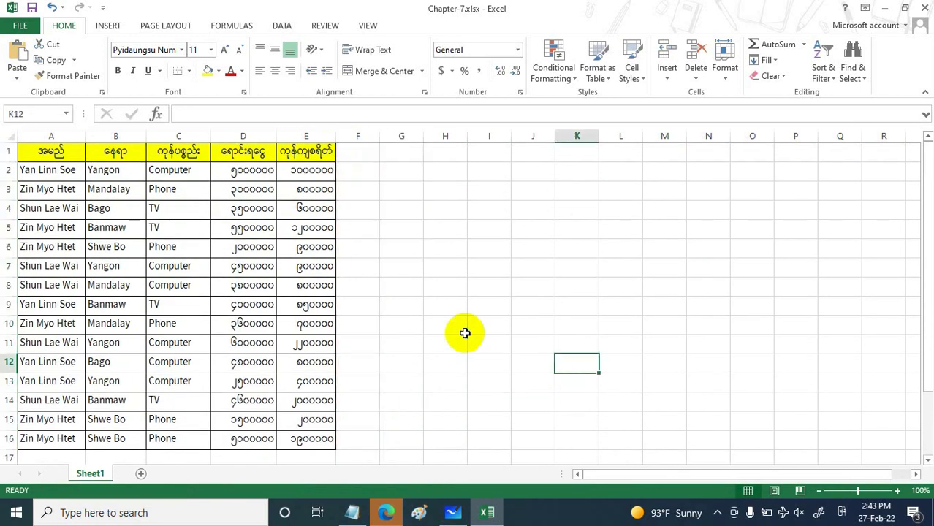
Step: Enter the divisors ၄, ၈ and ၅ in cells F2 to F4
click(358, 175)
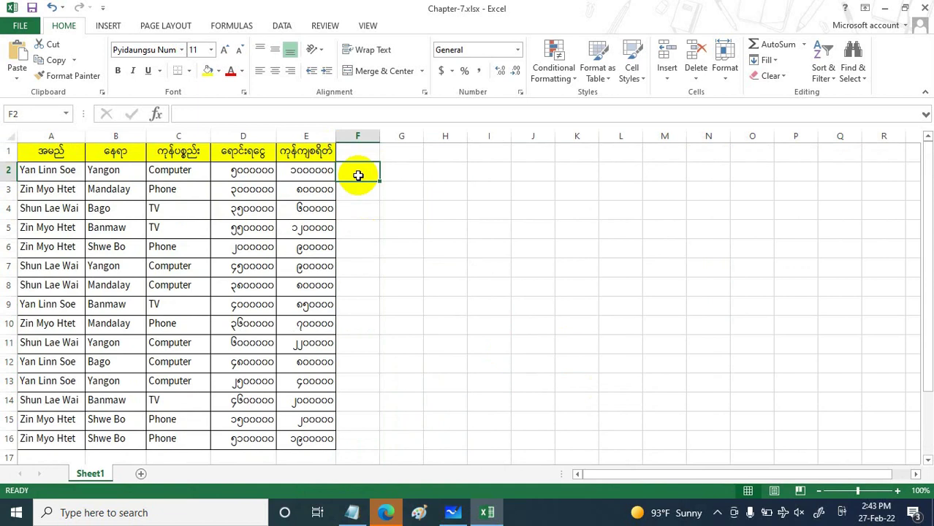
text(၄)
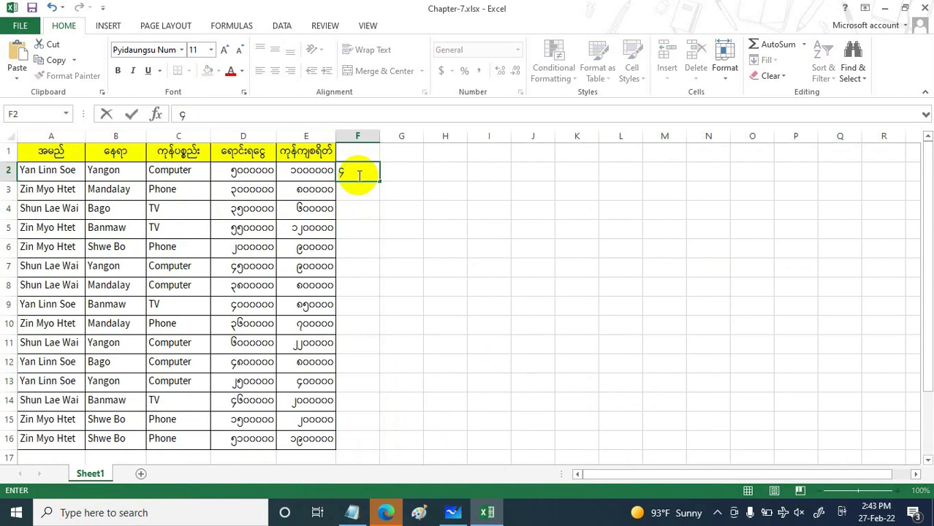
key(Return)
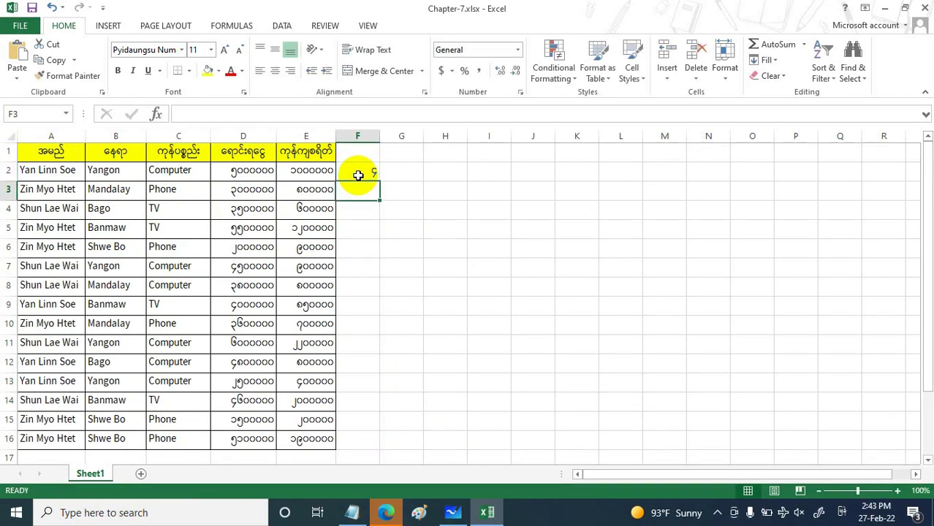
text(၈)
key(Return)
text(၅)
key(Return)
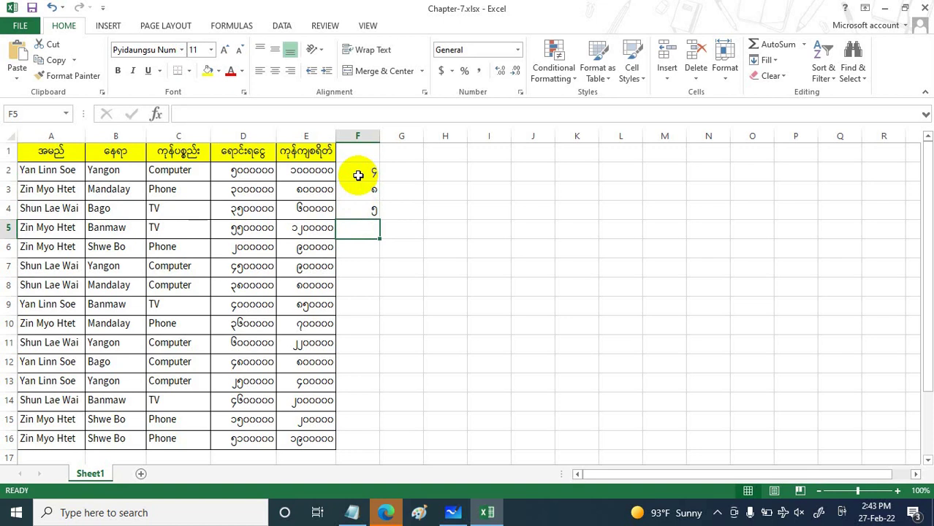
Step: Change the input language to English and enter the text a in F5 and the number 6 in F6
text(ေ)
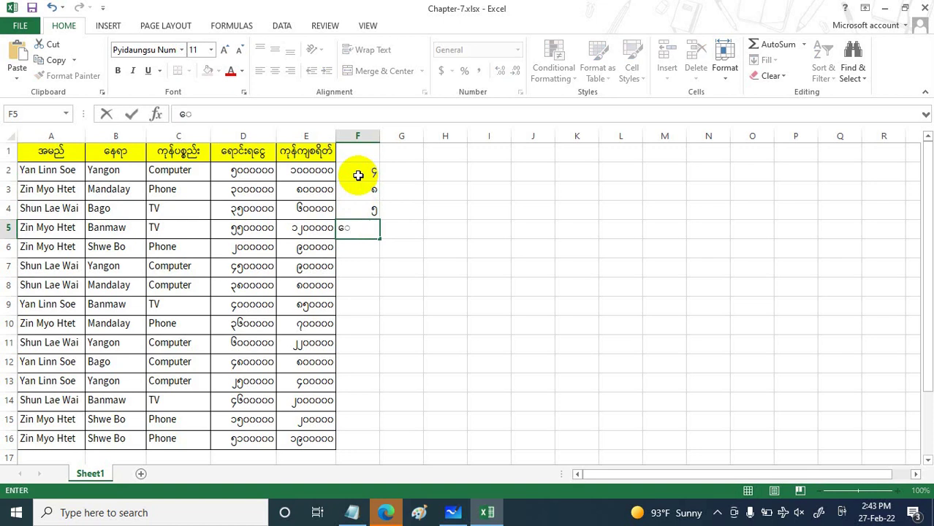
key(BackSpace)
key(super+space)
key(super+space)
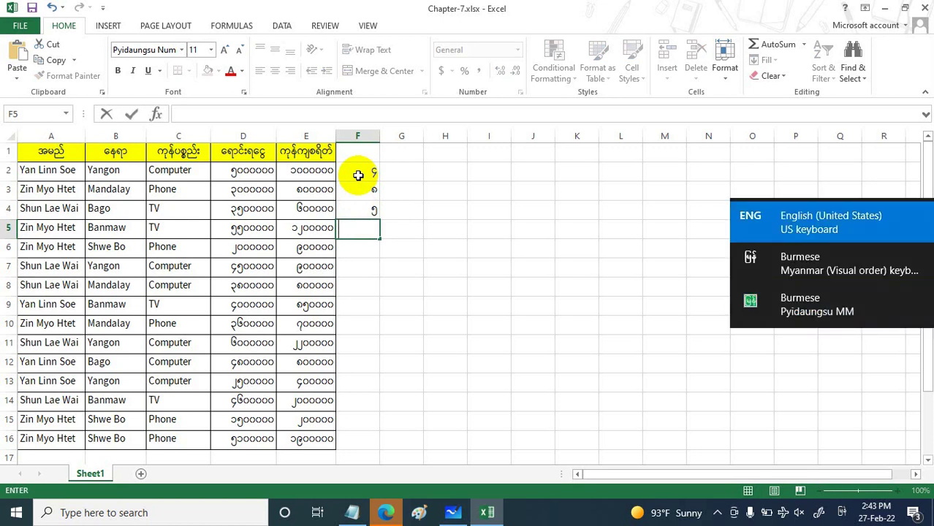
text(ေဝ)
key(BackSpace)
key(BackSpace)
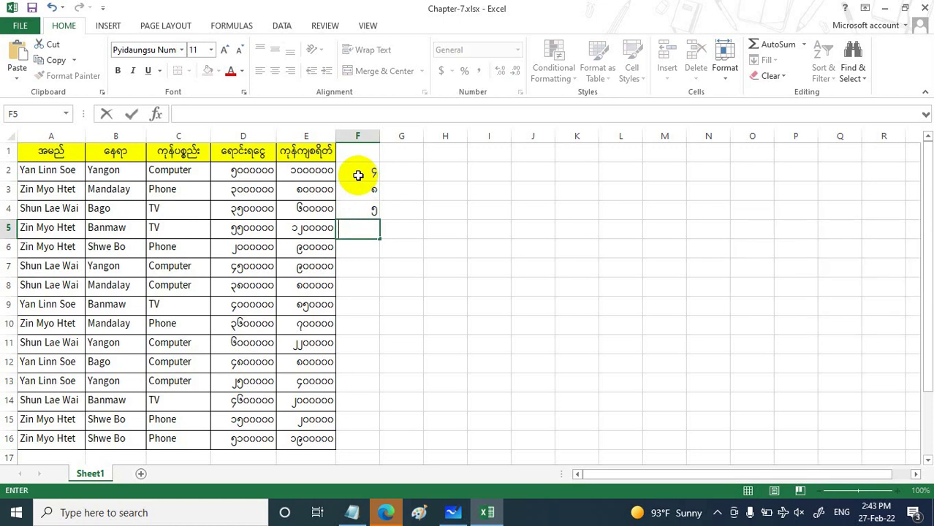
key(super+space)
key(super+space)
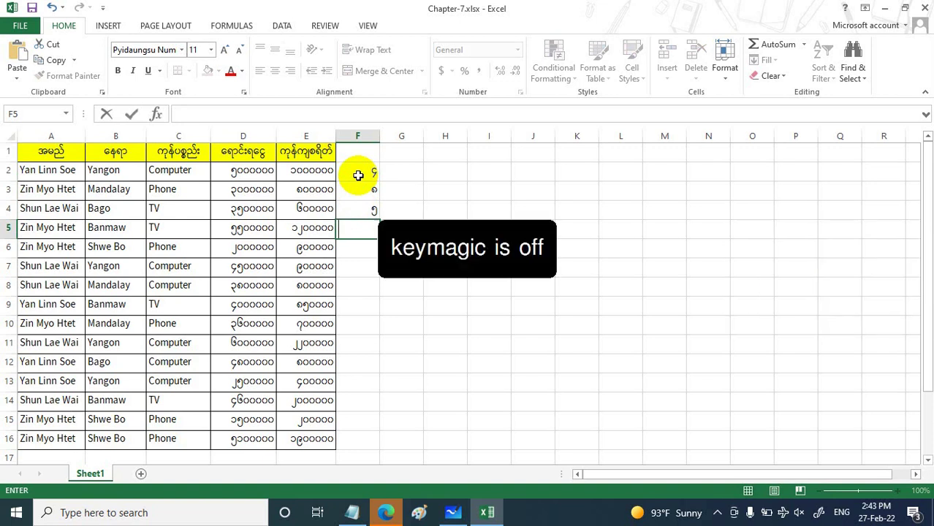
text(a)
key(Return)
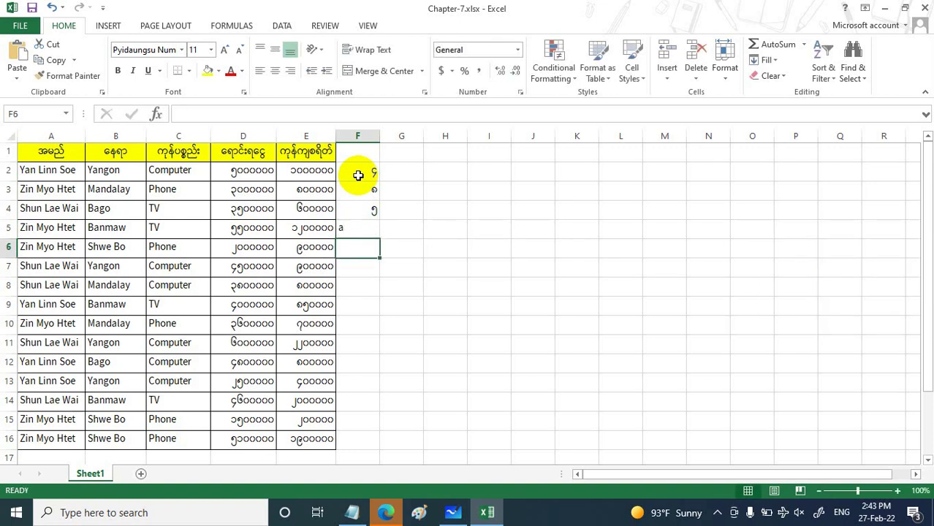
text(6)
key(Return)
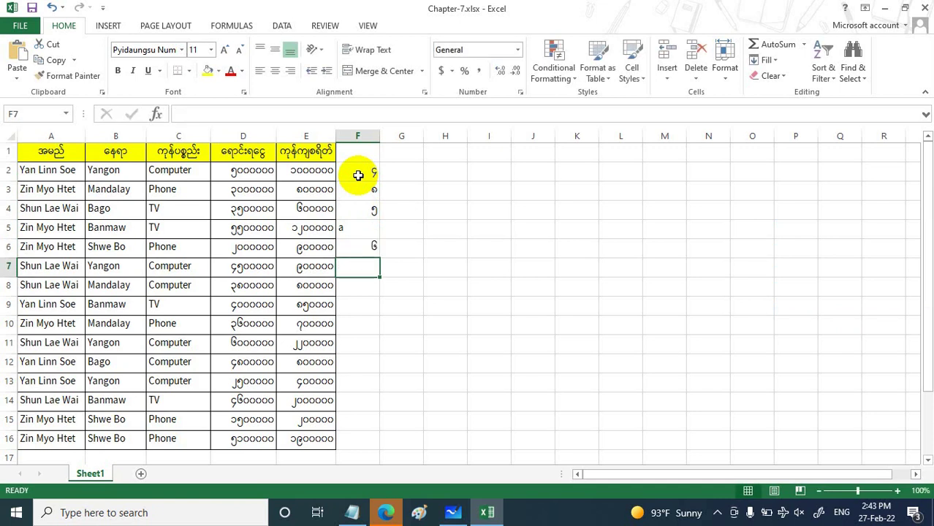
Step: Enter the formula =E2/F2 in G2 to divide the cost by the value beside it
click(362, 176)
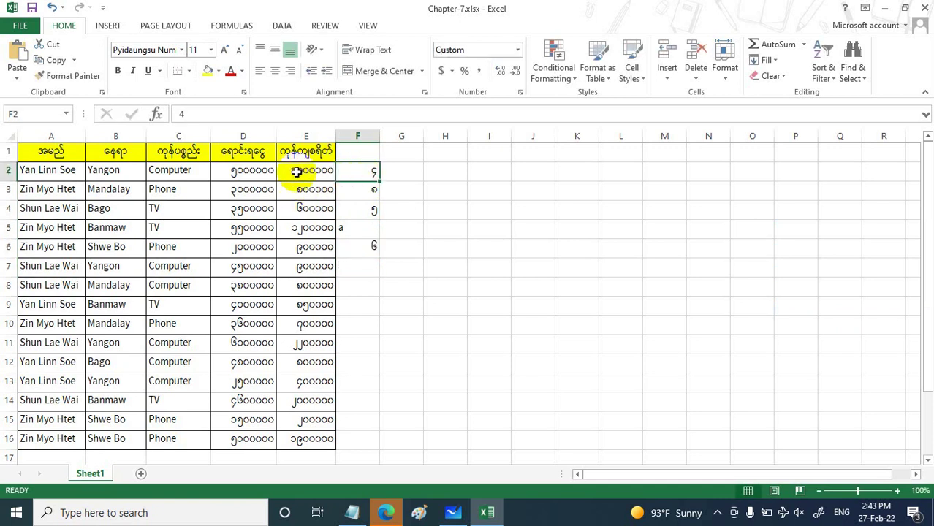
click(406, 174)
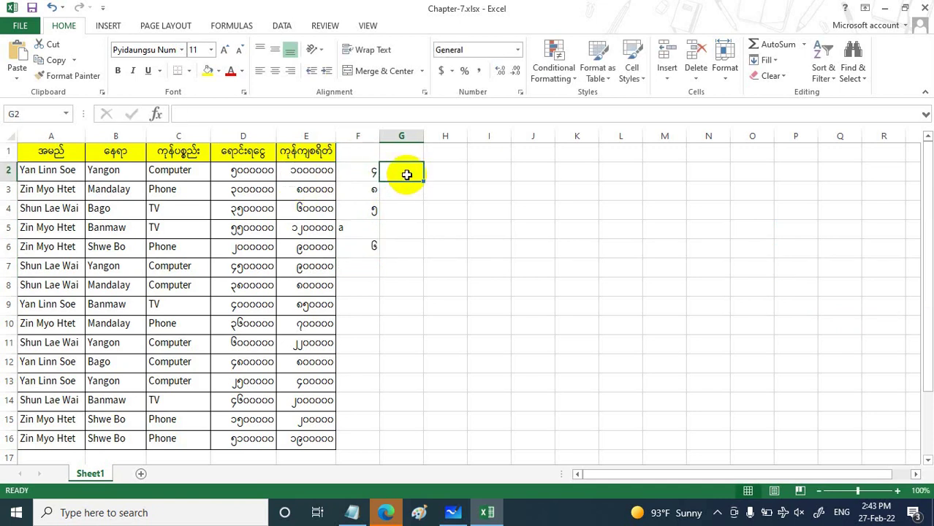
text(=)
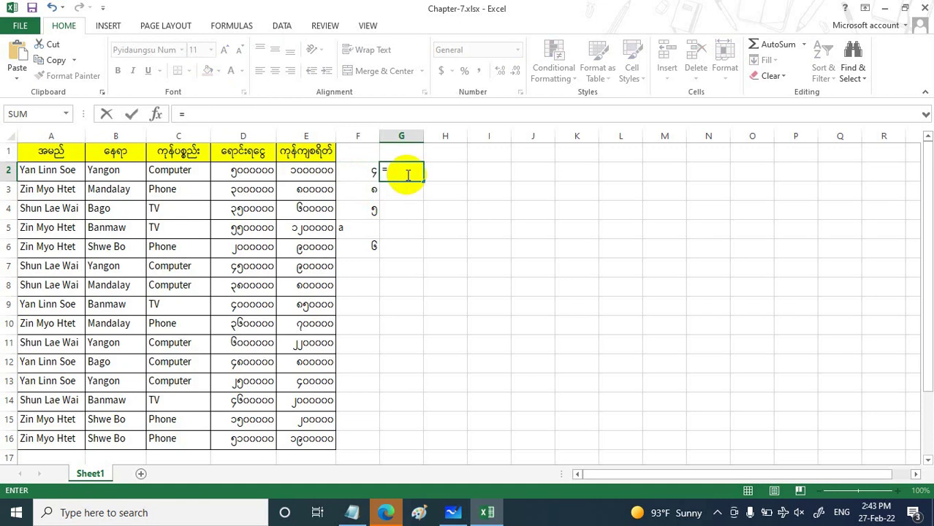
click(321, 173)
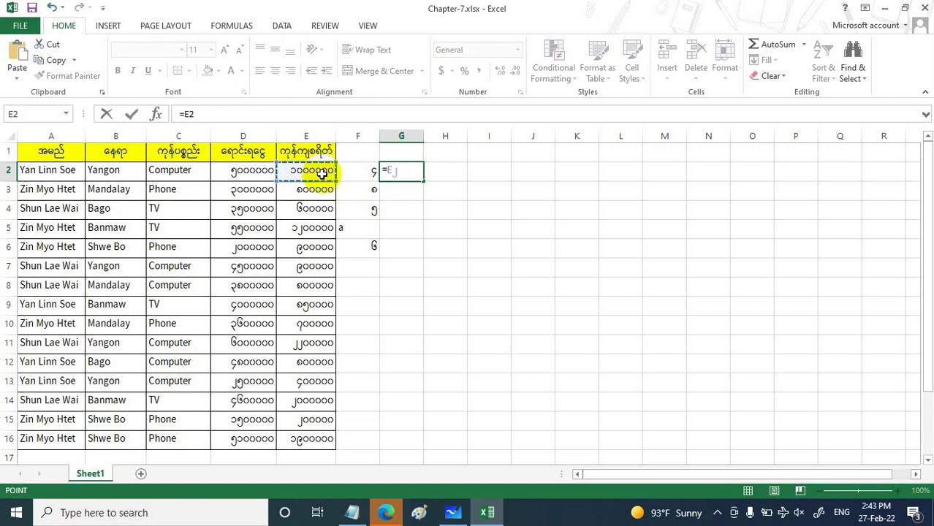
text(/)
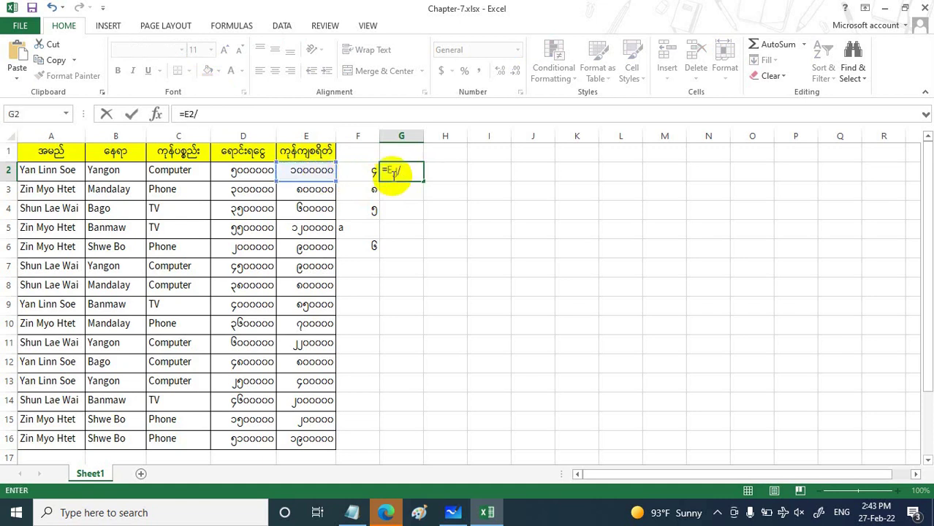
click(368, 170)
key(Return)
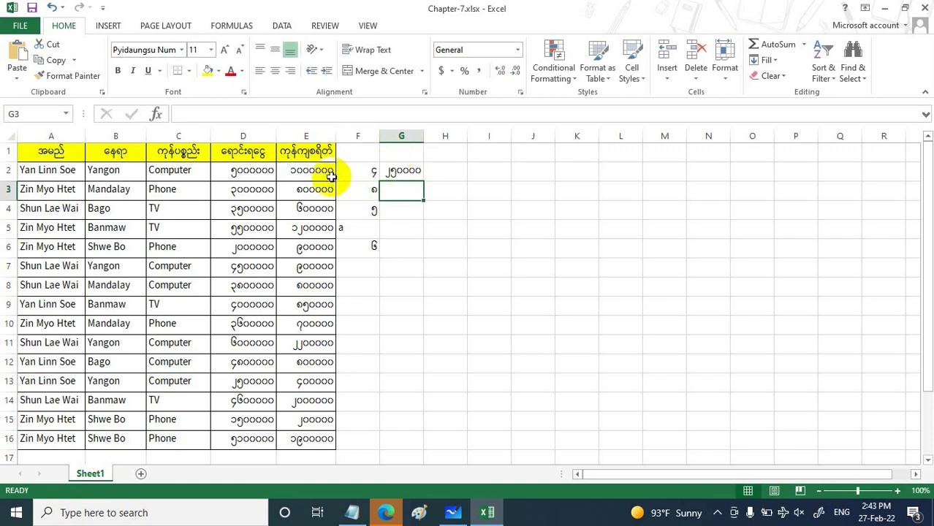
Step: Fill the division formula from G2 down to G6 and widen column G
click(418, 173)
drag(423, 181, 422, 256)
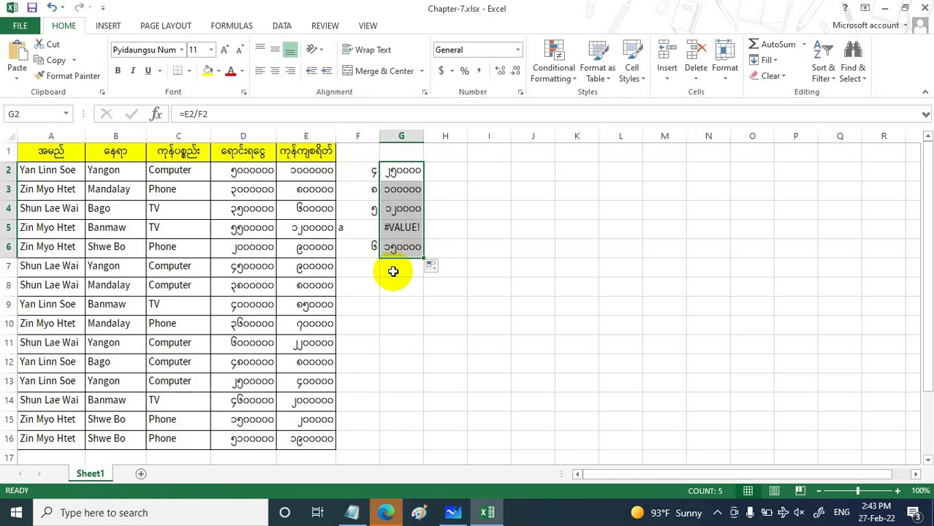
click(392, 269)
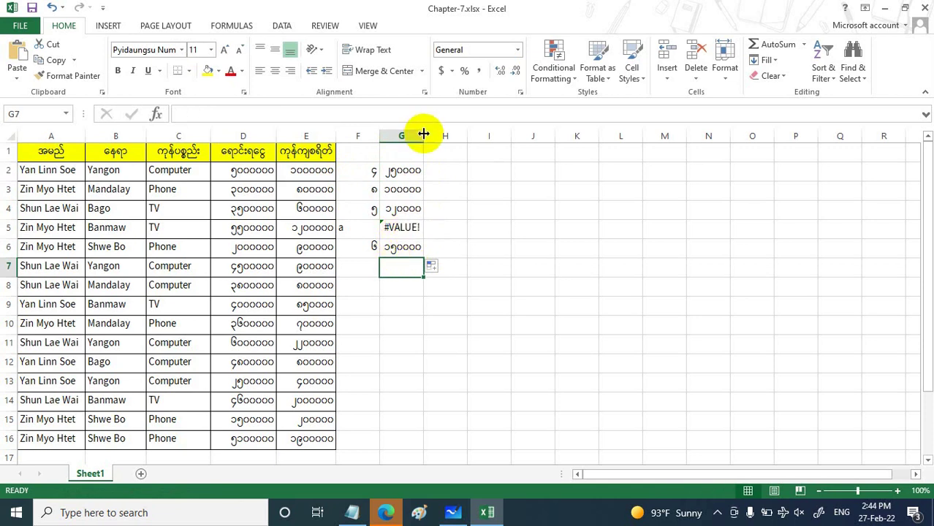
drag(423, 132, 451, 135)
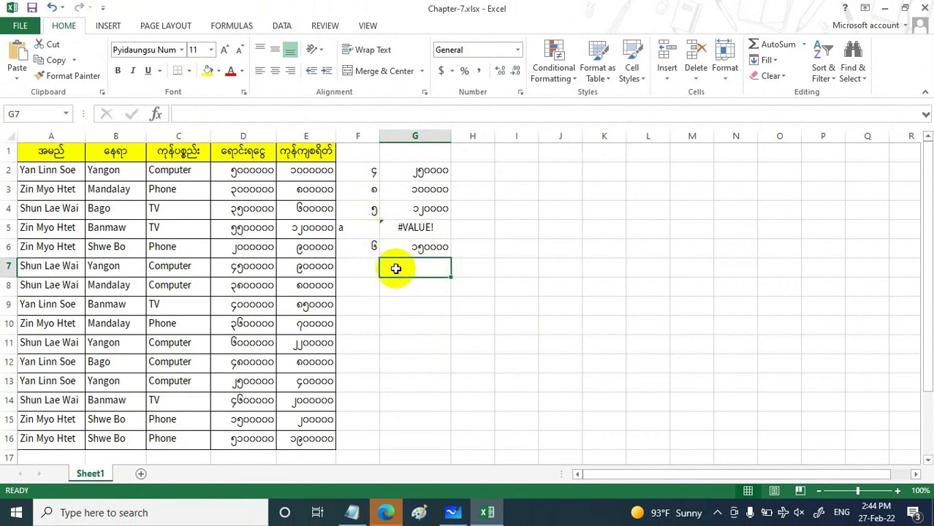
Step: Switch to Notepad and start the formula =iferror( two lines below the second task sentence
click(352, 512)
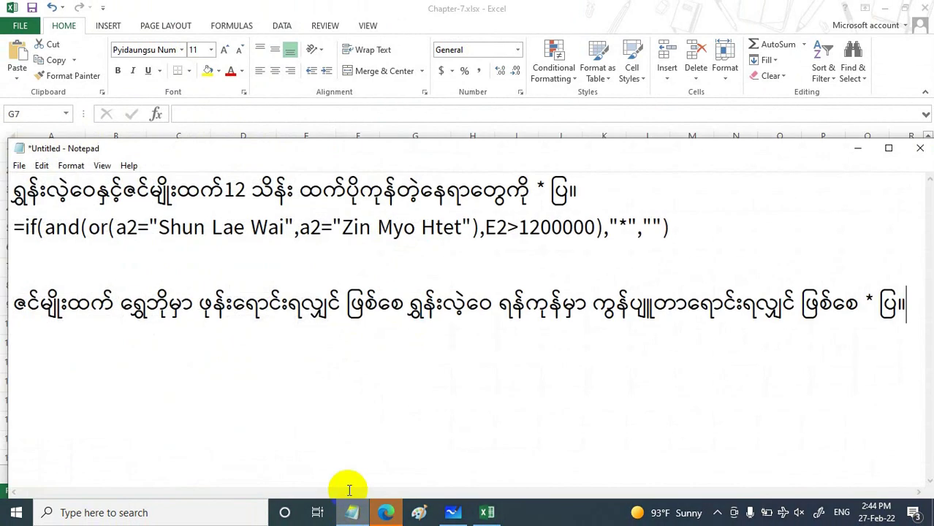
drag(366, 153, 367, 98)
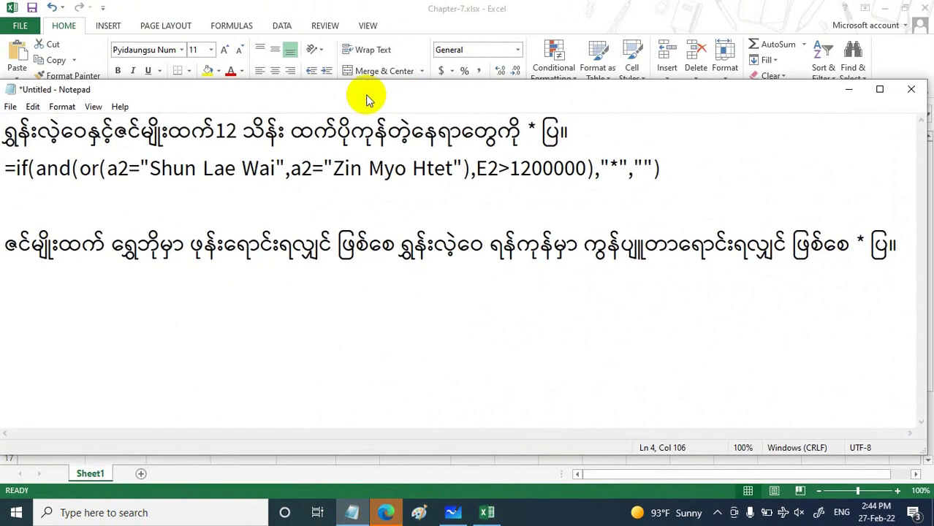
key(ctrl+a)
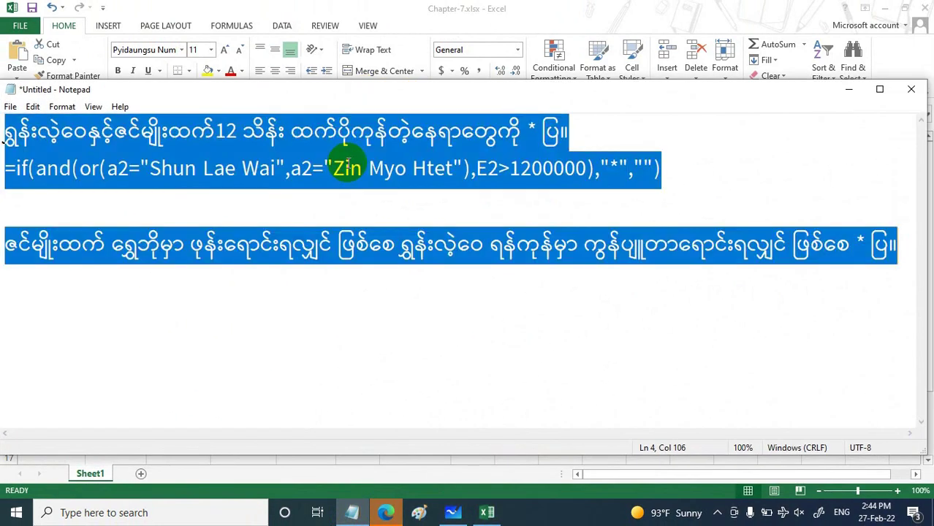
click(906, 243)
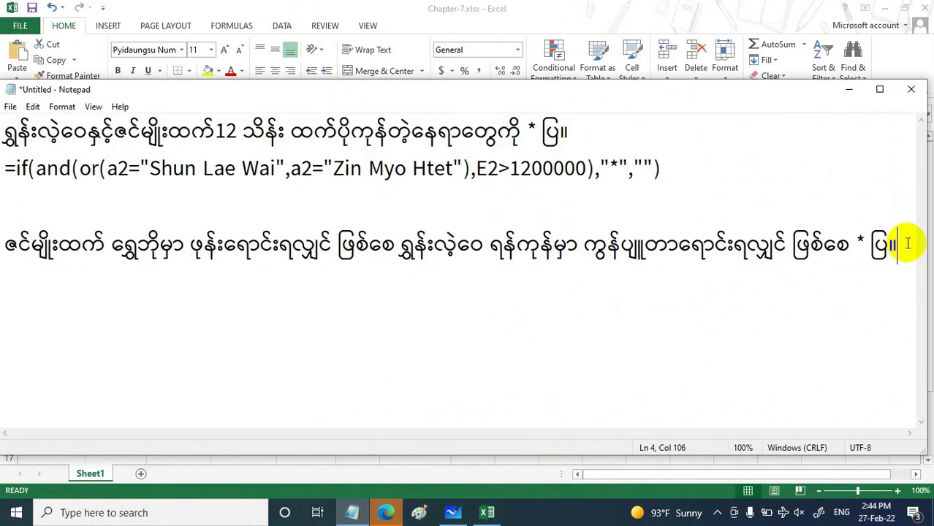
key(Return)
key(Return)
text(=if()
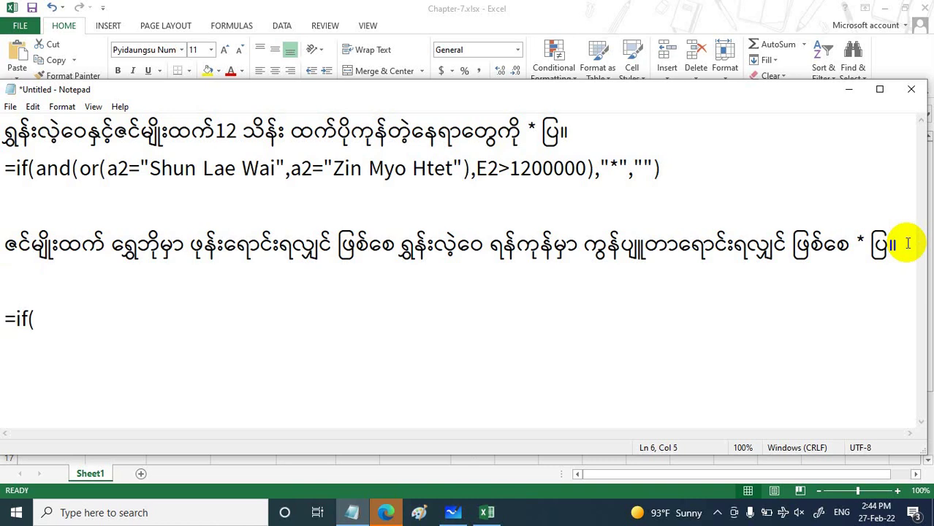
key(BackSpace)
text(error()
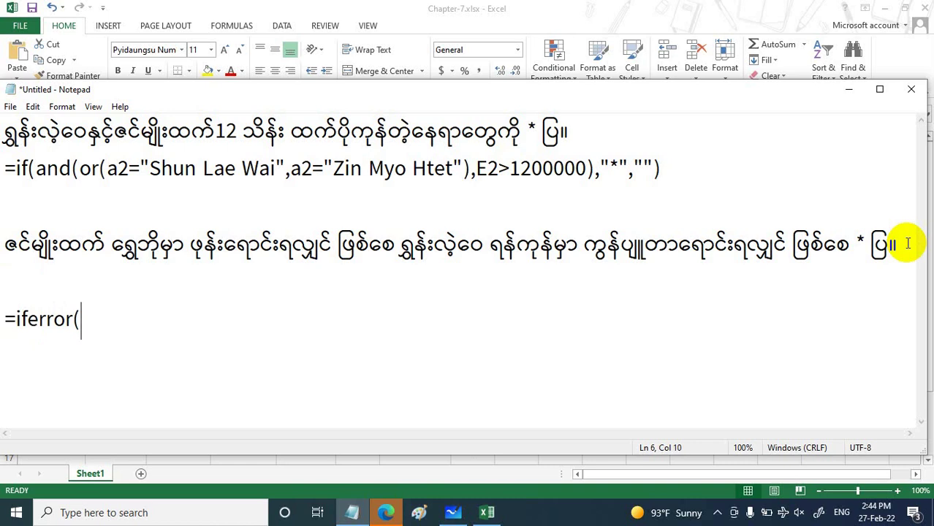
Step: Complete the iferror formula with a blank first argument, "" as the second argument and a closing parenthesis
text(,)
key(BackSpace)
text(,   ))
click(125, 319)
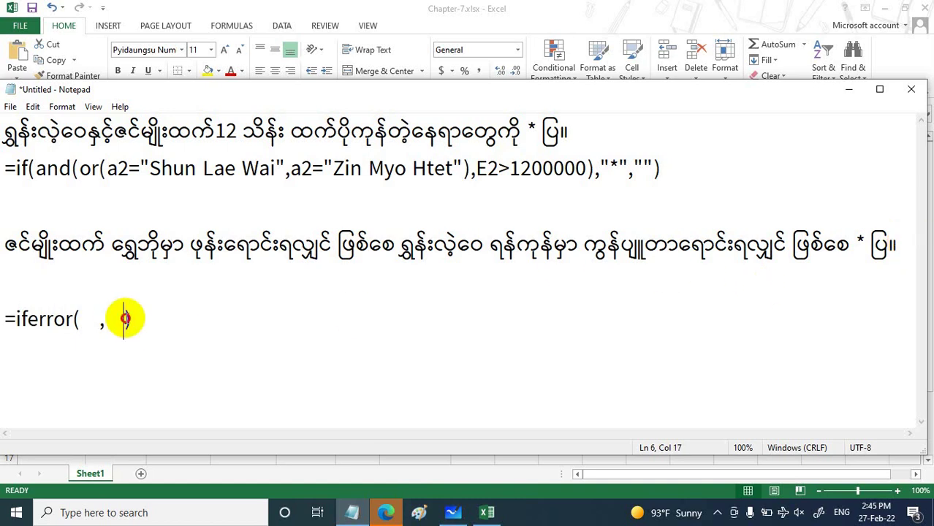
drag(125, 319, 106, 320)
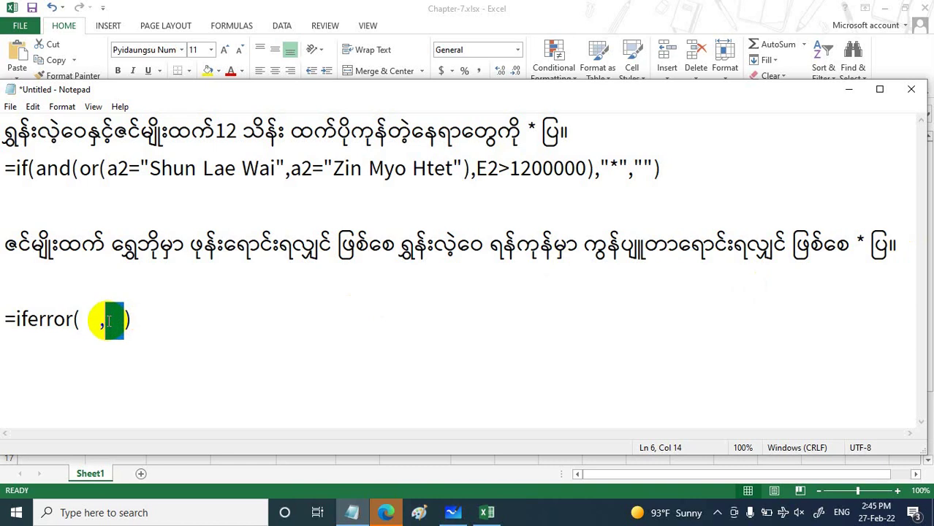
text("")
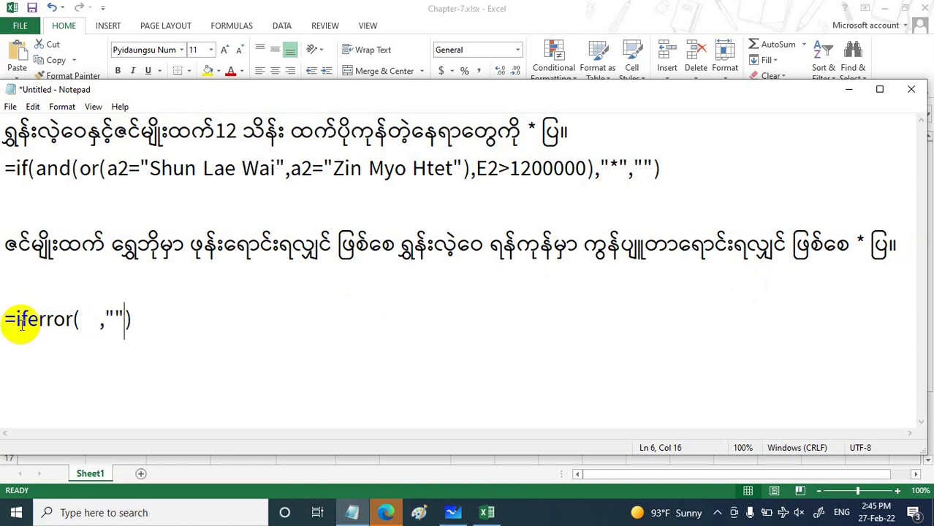
Step: Return to the Excel sheet and copy the formula text =E2/F2 from cell G2
drag(321, 97, 407, 291)
click(418, 177)
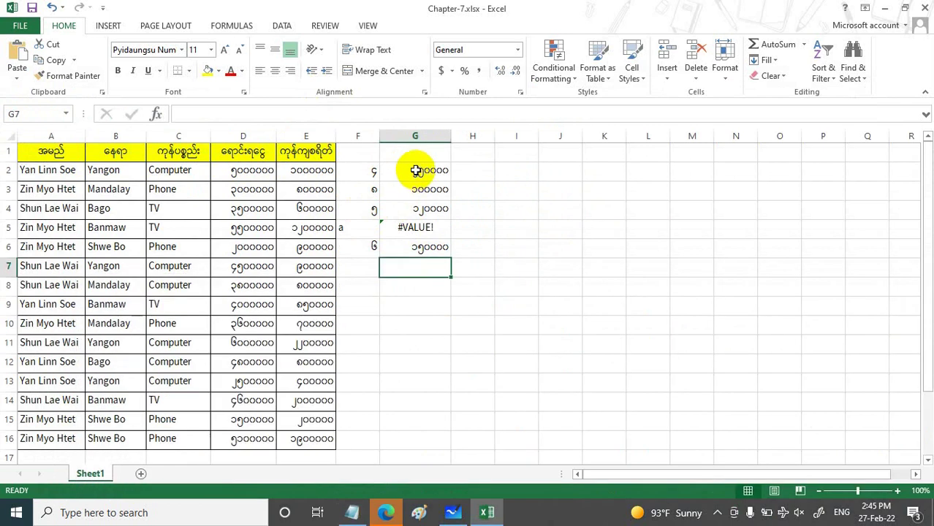
click(416, 171)
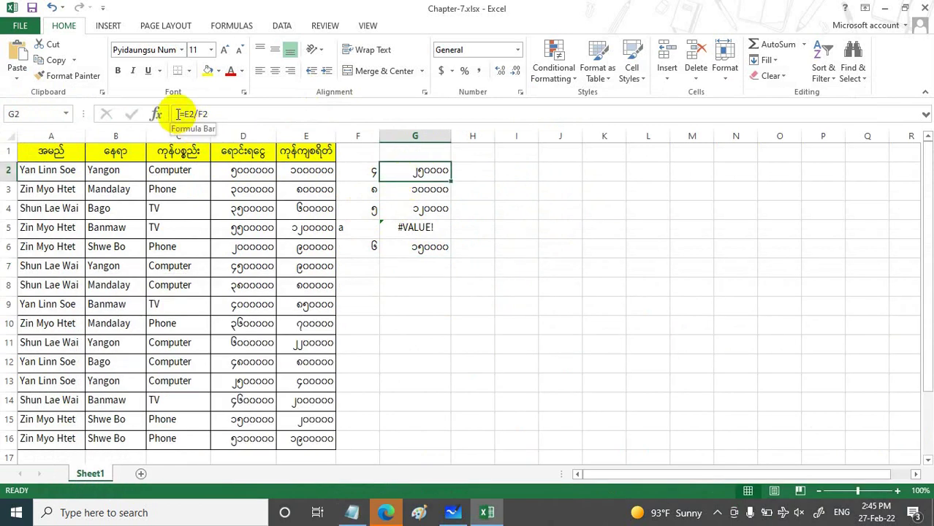
drag(177, 114, 210, 114)
key(ctrl+c)
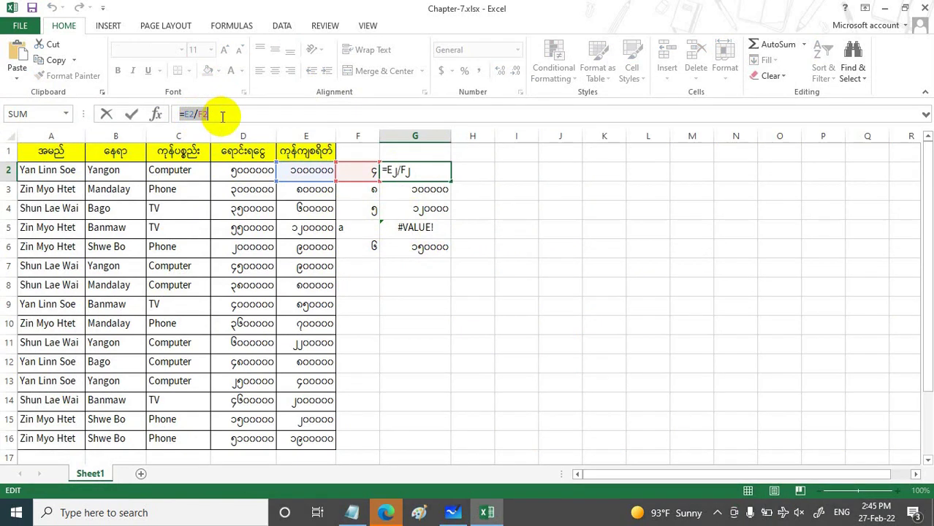
click(222, 114)
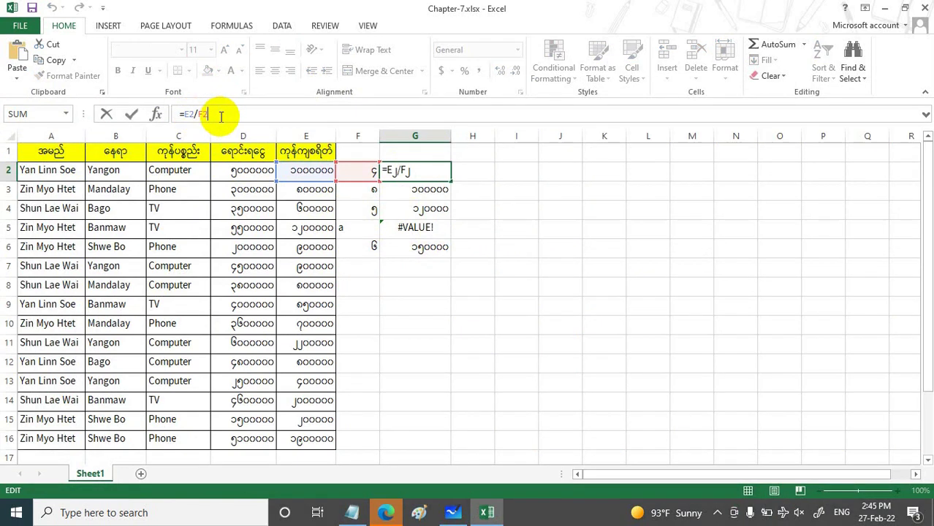
Step: Switch to Notepad and insert the copied E2/F2 as the first argument of the iferror formula, removing its extra equals sign
click(352, 512)
drag(301, 285, 302, 187)
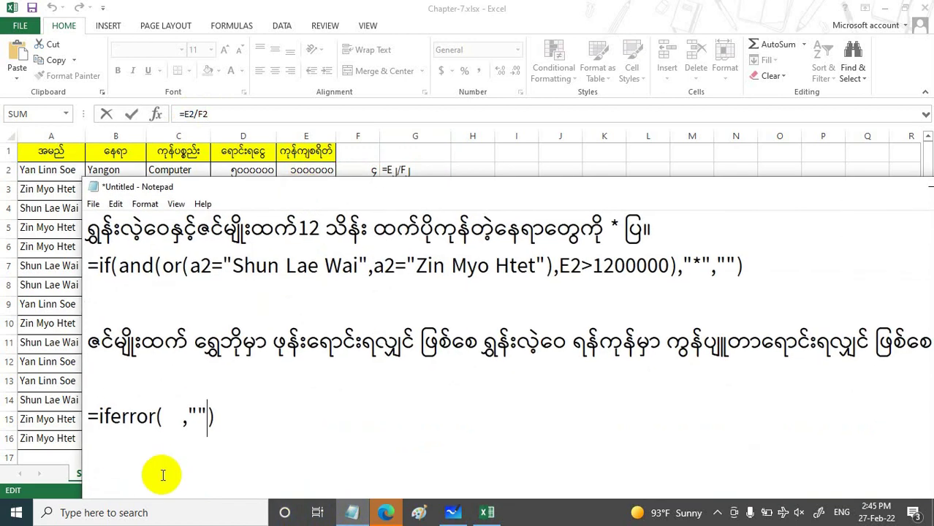
click(178, 419)
drag(183, 420, 162, 418)
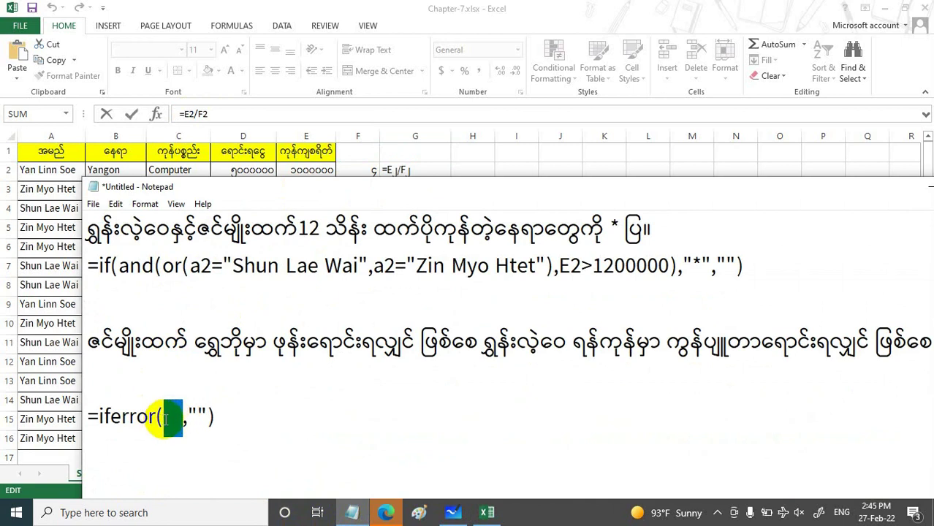
key(ctrl+v)
click(176, 426)
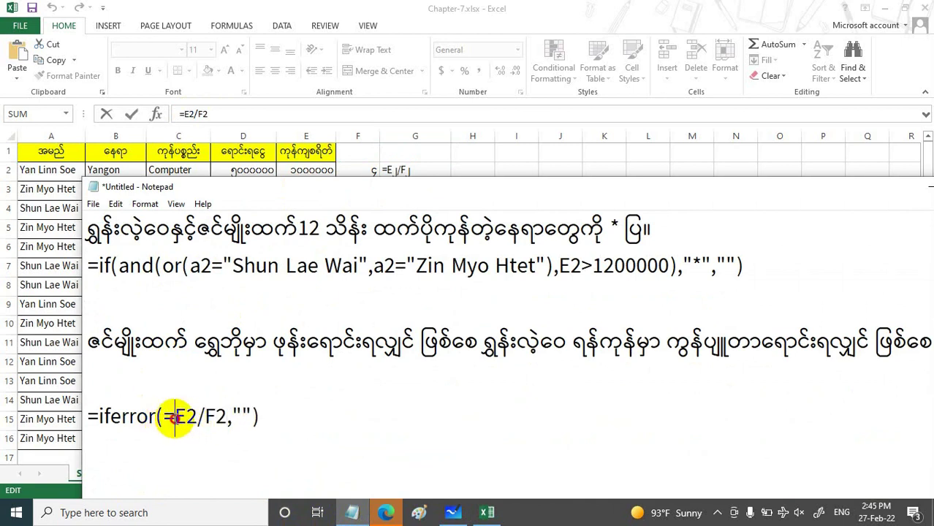
key(BackSpace)
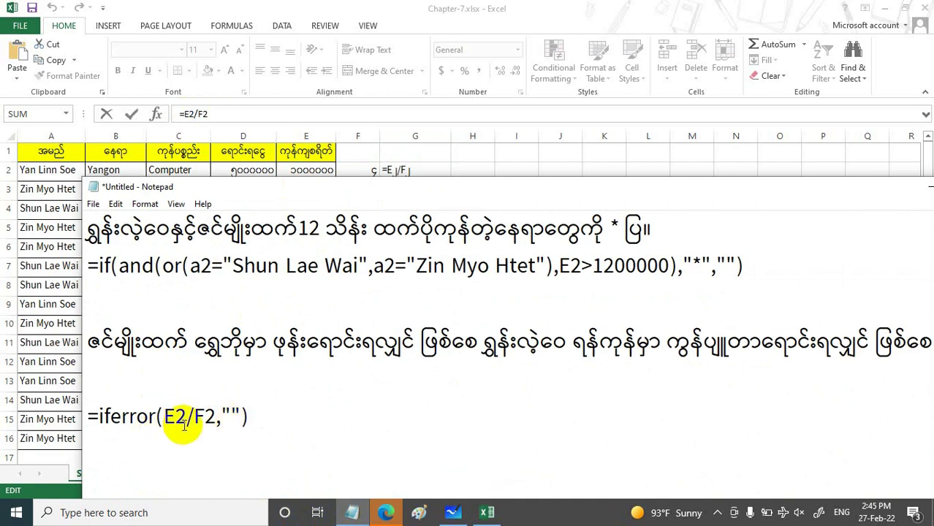
Step: Copy the whole line =iferror(E2/F2,"") and enter it in cell H2 of the Excel sheet
drag(248, 415, 79, 419)
key(ctrl+c)
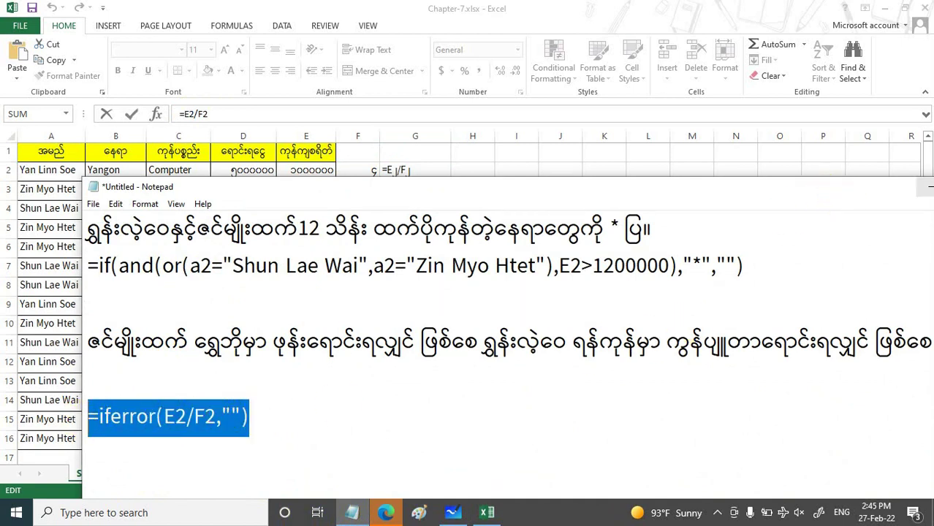
key(alt+Tab)
click(482, 176)
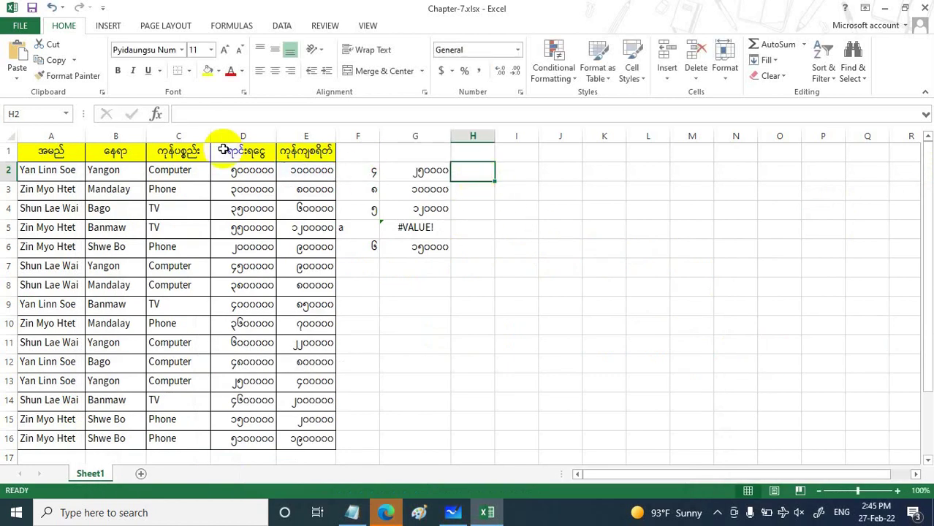
click(180, 114)
key(ctrl+v)
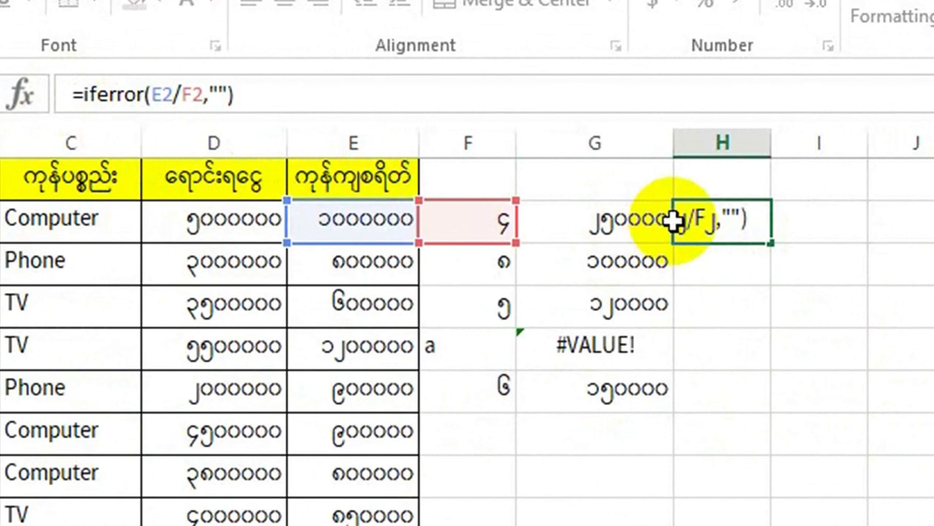
key(Return)
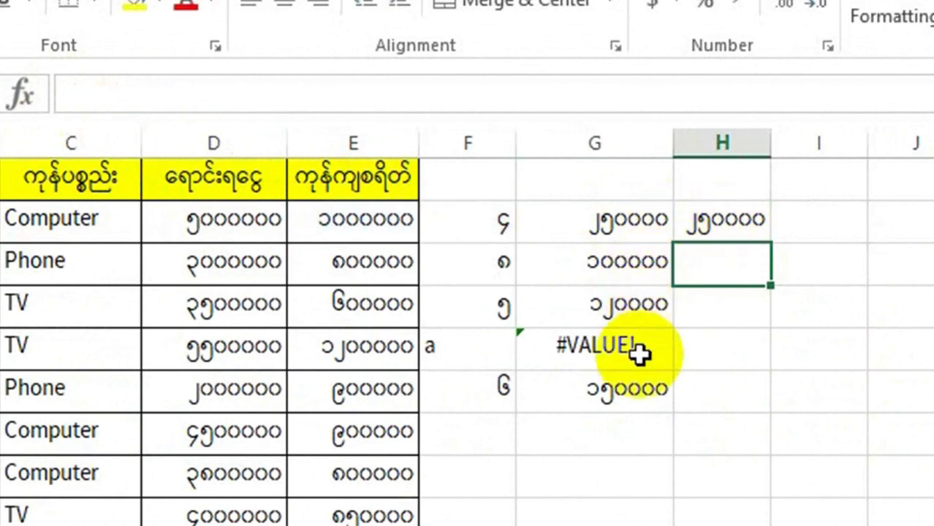
Step: Fill the IFERROR formula from H2 down to H6
click(731, 229)
drag(772, 243, 771, 404)
click(722, 488)
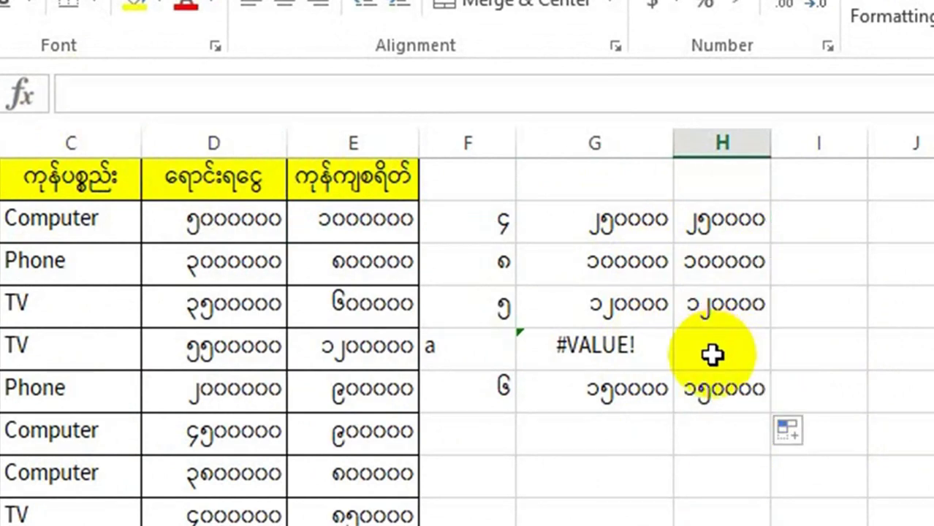
Step: Compare the plain division formula in G2 with the IFERROR formula in H2
click(621, 233)
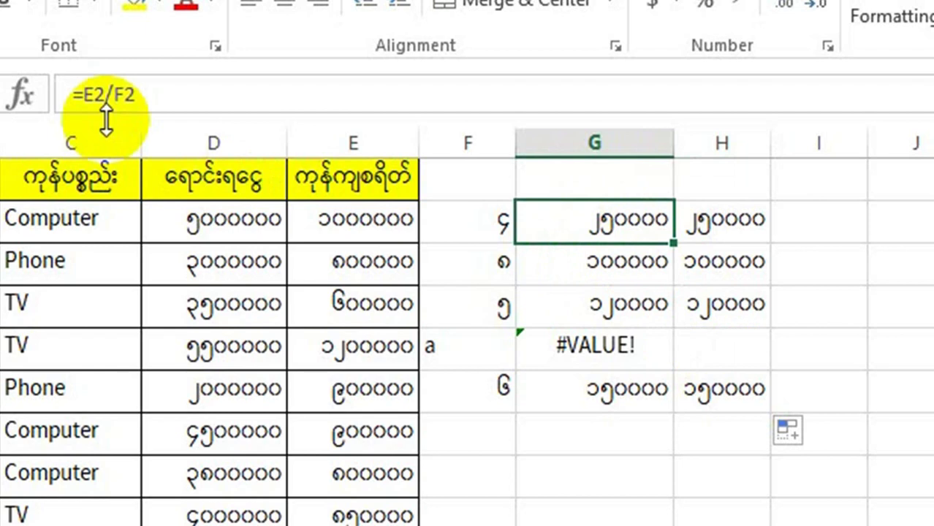
click(708, 216)
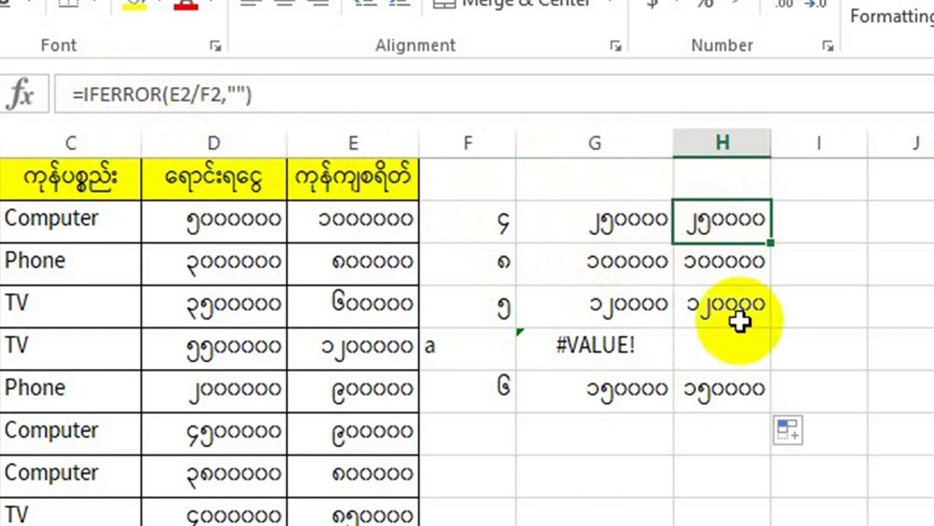
click(276, 94)
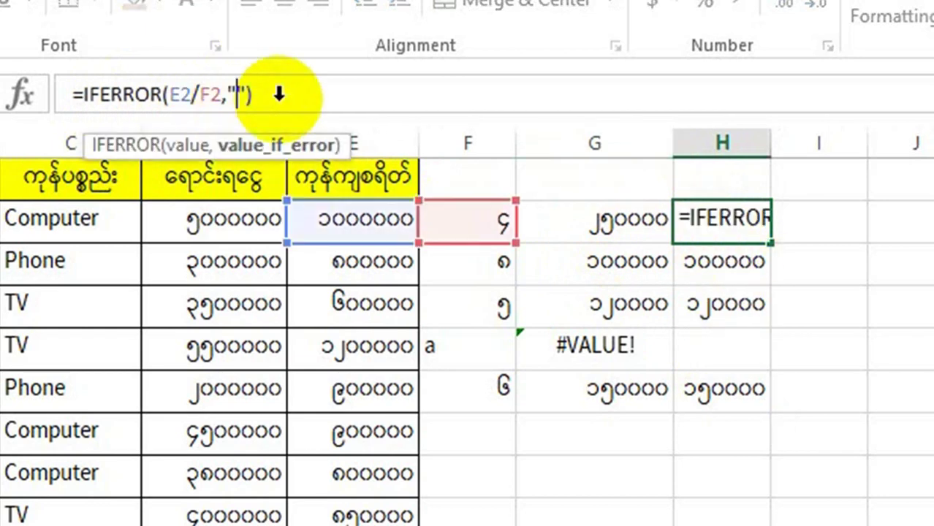
Step: Start an iferror formula in cell I2 with E2/F2 as its value argument
click(808, 219)
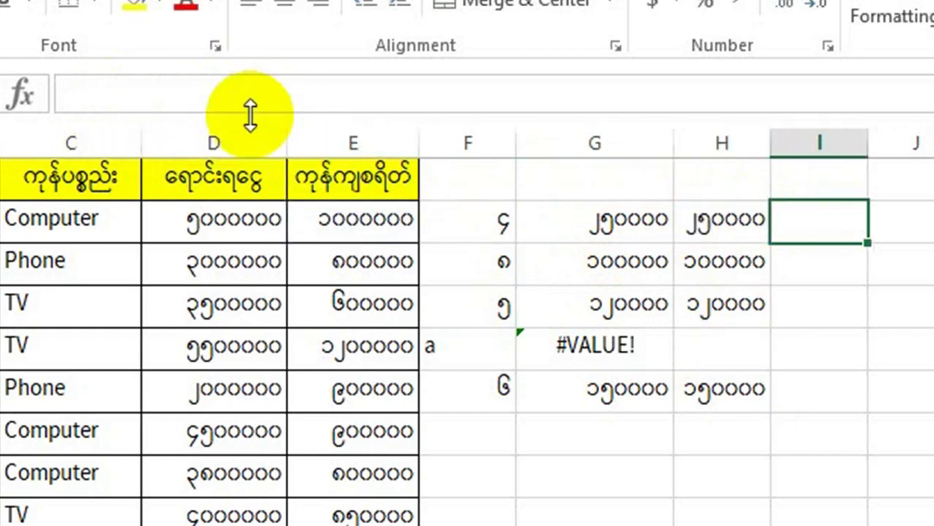
click(244, 94)
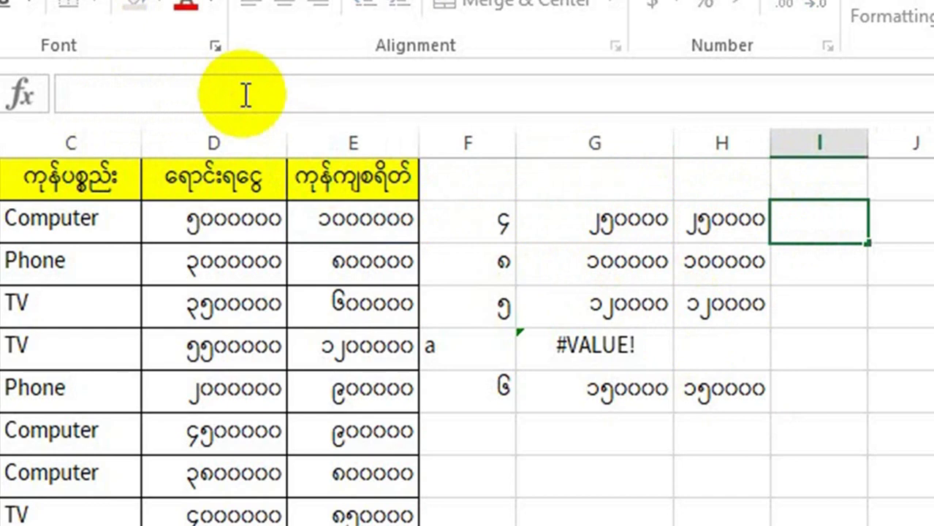
text(=if)
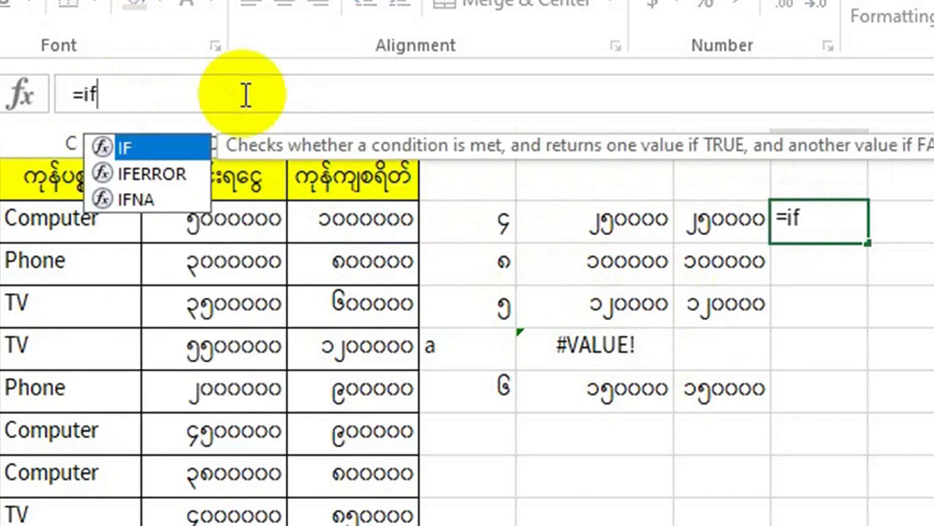
text(error)
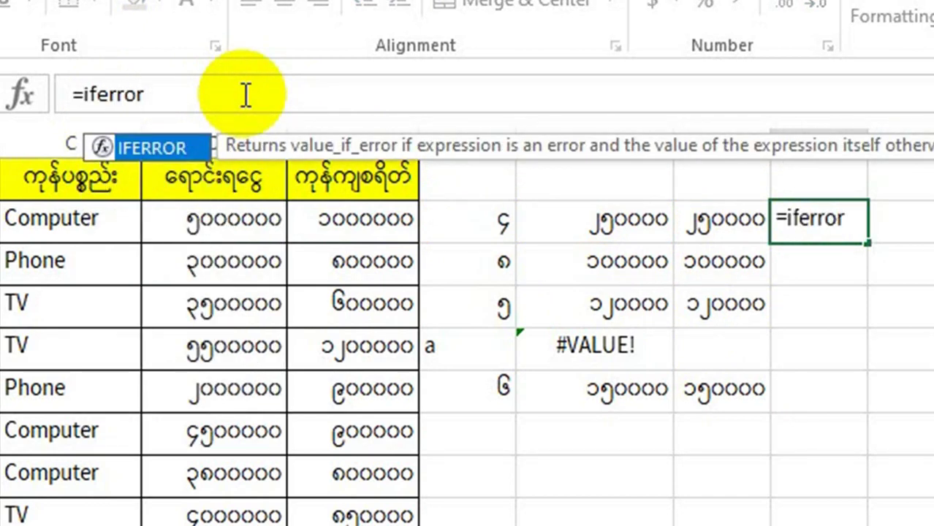
text(()
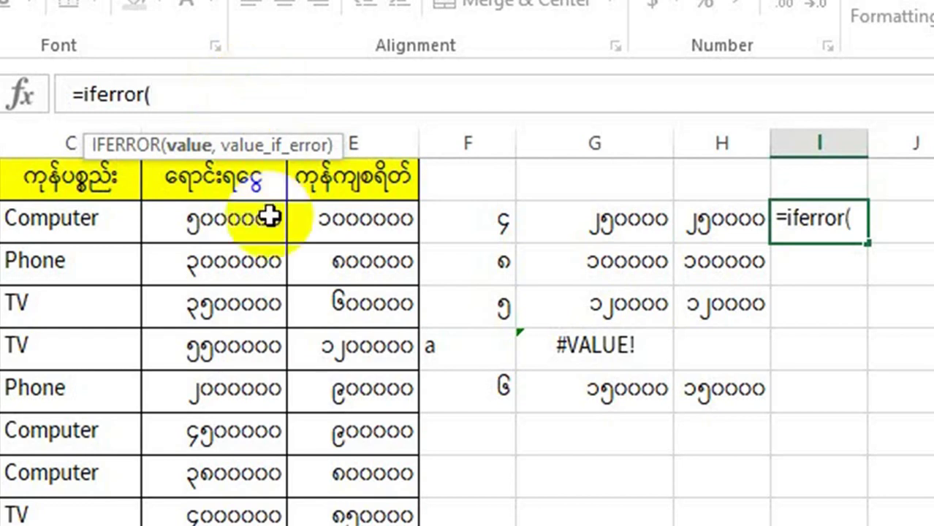
click(368, 219)
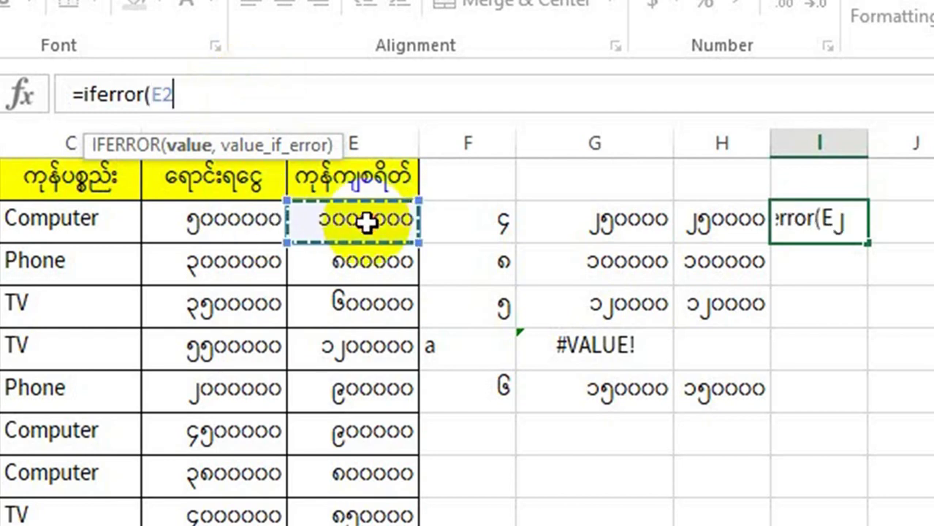
text(/)
click(479, 232)
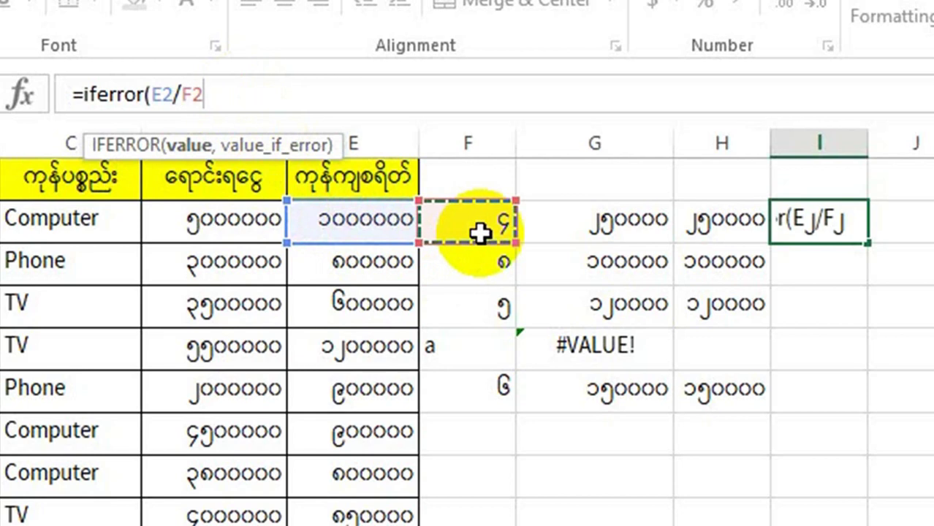
Step: Complete the I2 formula with "မှားနေသည်။" as the value_if_error argument and a closing parenthesis
text(,)
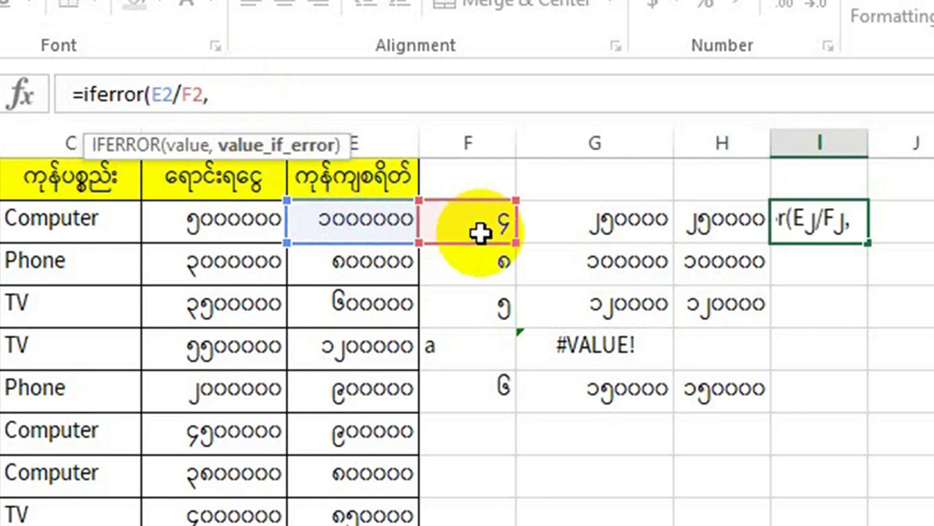
text("r)
key(BackSpace)
text(မှား)
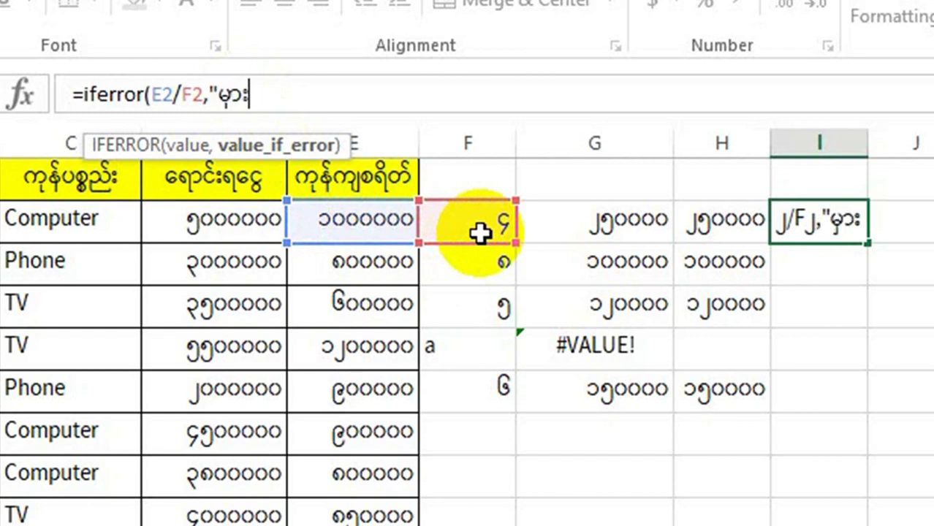
text(နေသည်။)
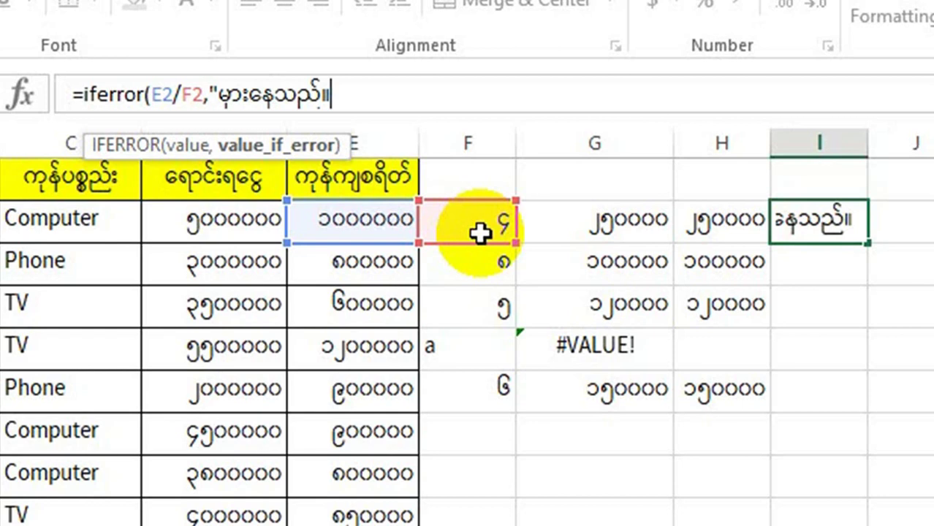
text("))
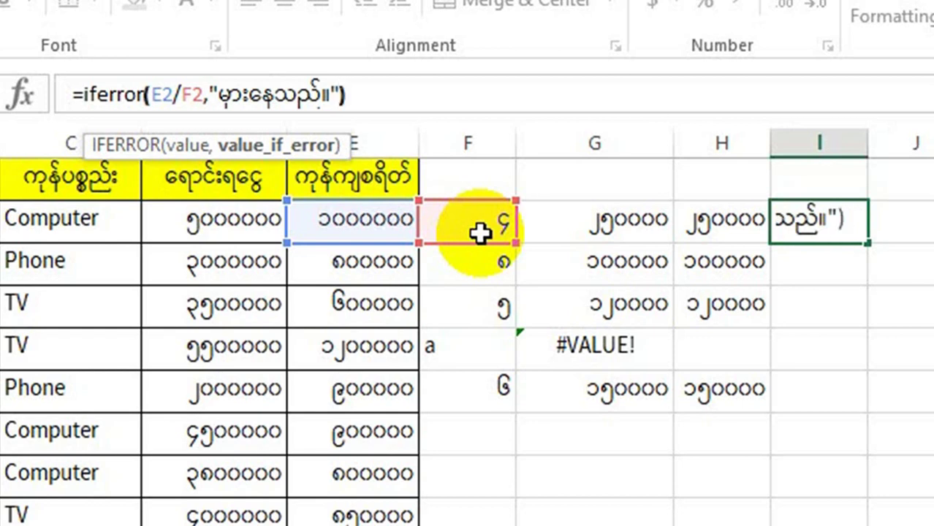
Step: Commit the I2 formula, widen column I and fill the formula down to I6
click(862, 146)
drag(865, 148, 926, 148)
click(845, 210)
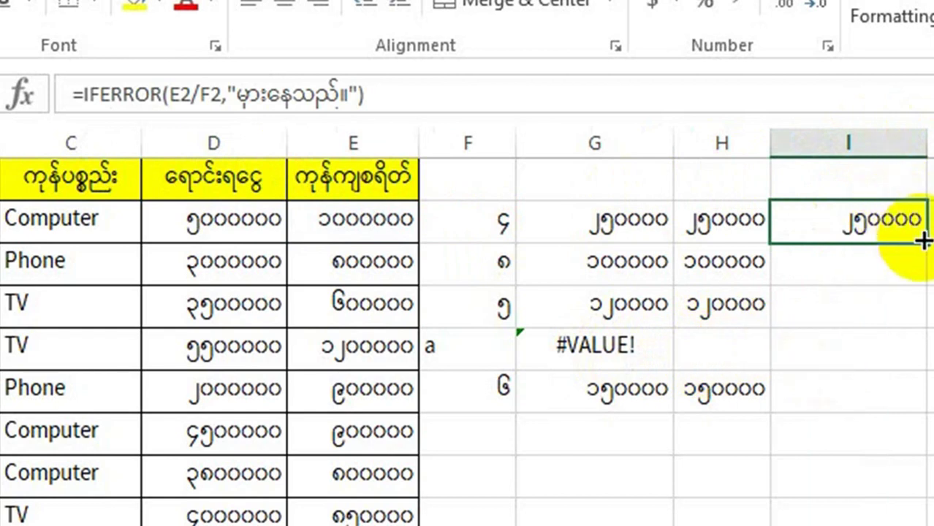
drag(922, 243, 919, 414)
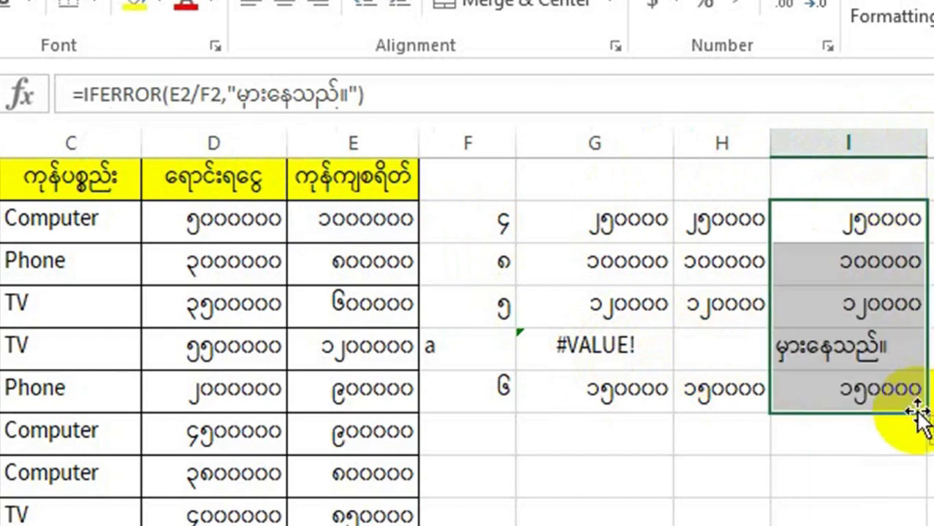
click(854, 465)
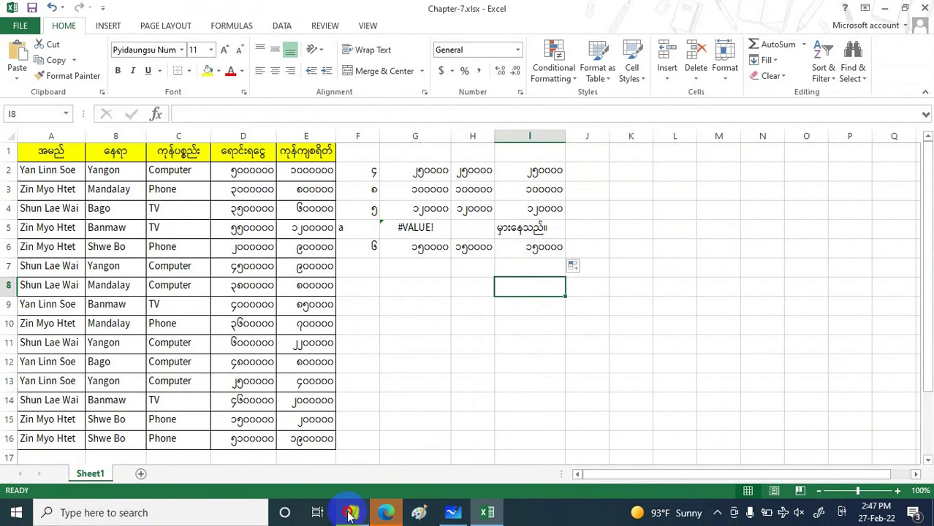
Step: Switch to Notepad, deselect the iferror line and move the window until the whole second task sentence fits on screen
click(351, 512)
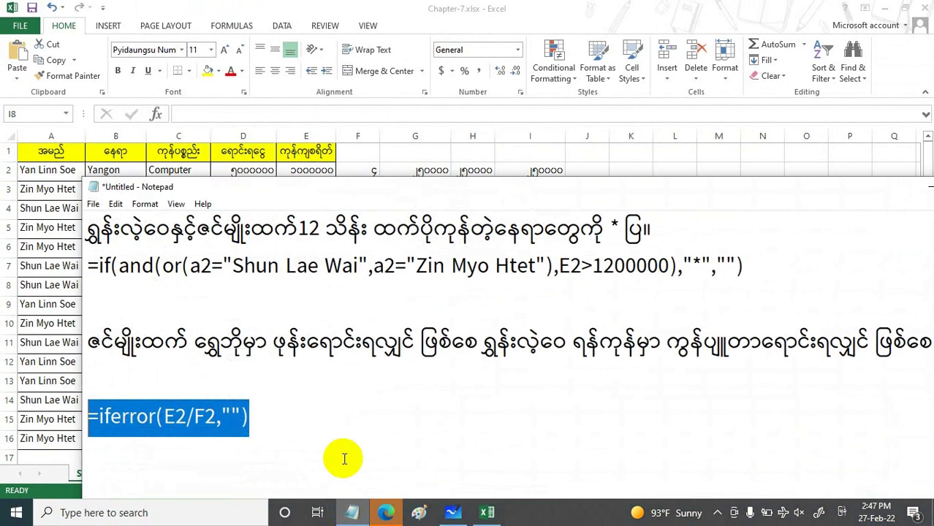
click(267, 415)
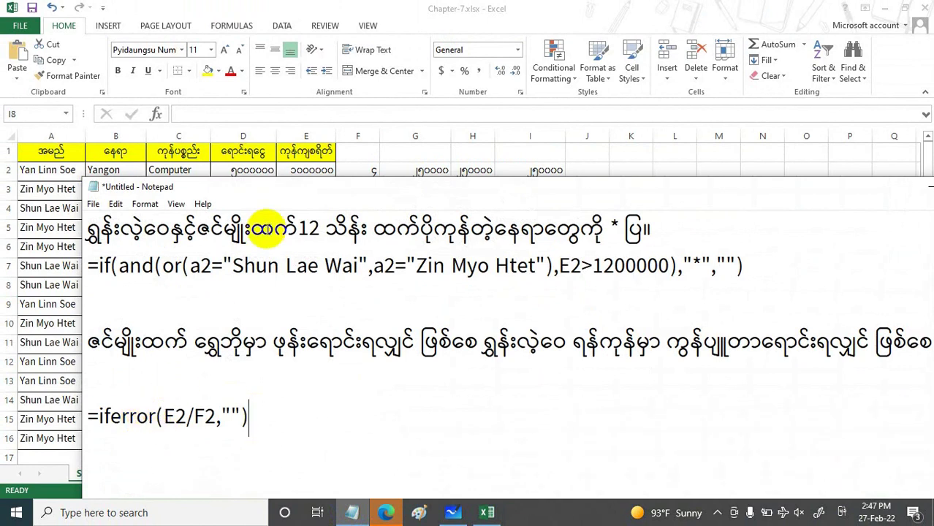
drag(330, 191, 287, 167)
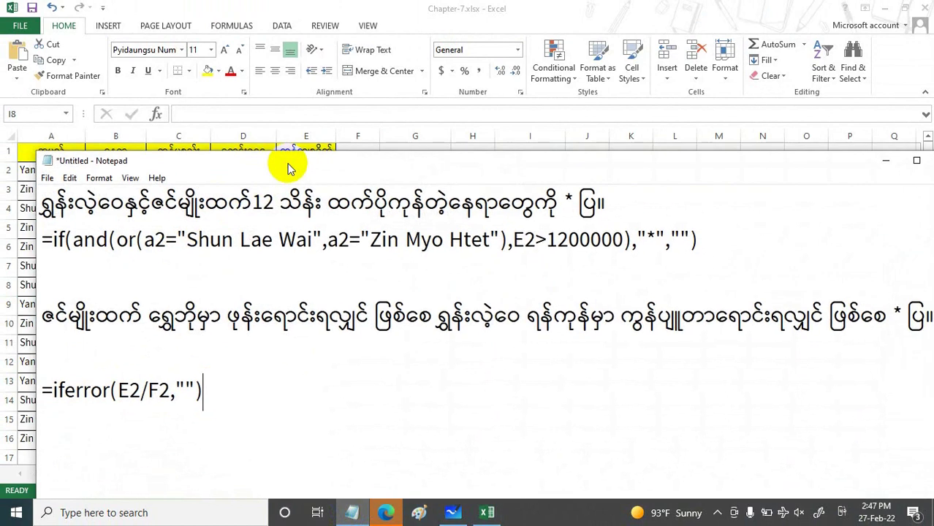